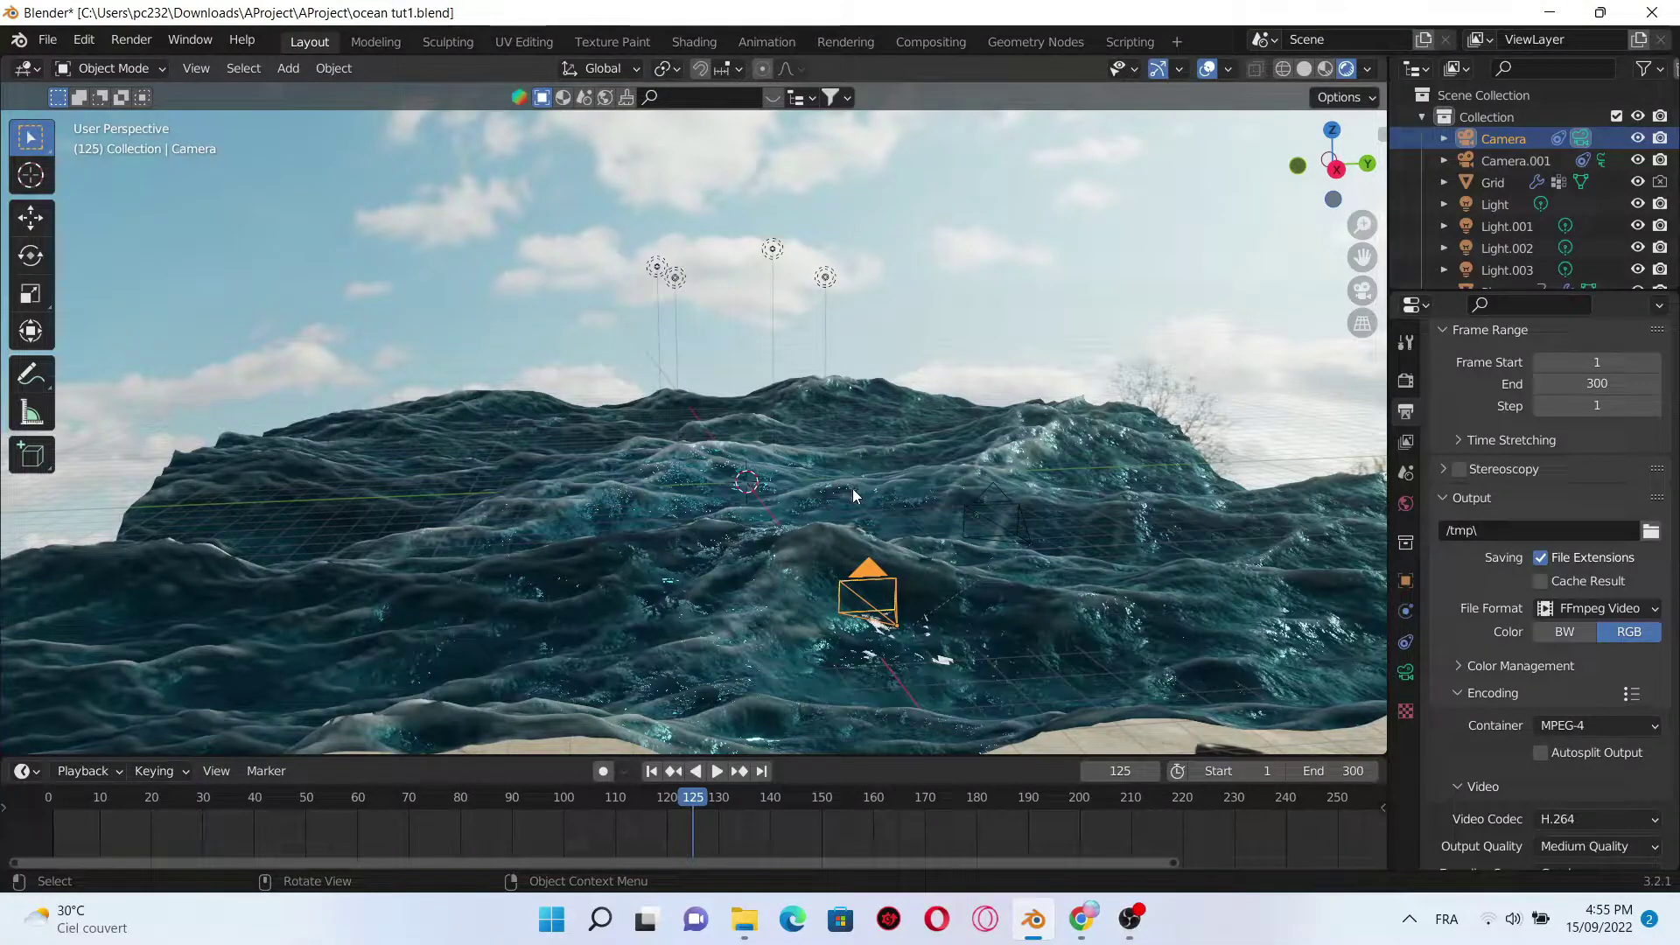
# Step: Orbit the view around the finished ocean scene to inspect it
pyautogui.moveTo(765, 490)
pyautogui.mouseDown(button='middle')
pyautogui.moveTo(839, 522)
pyautogui.moveTo(724, 505)
pyautogui.moveTo(844, 521)
pyautogui.mouseUp(button='middle')
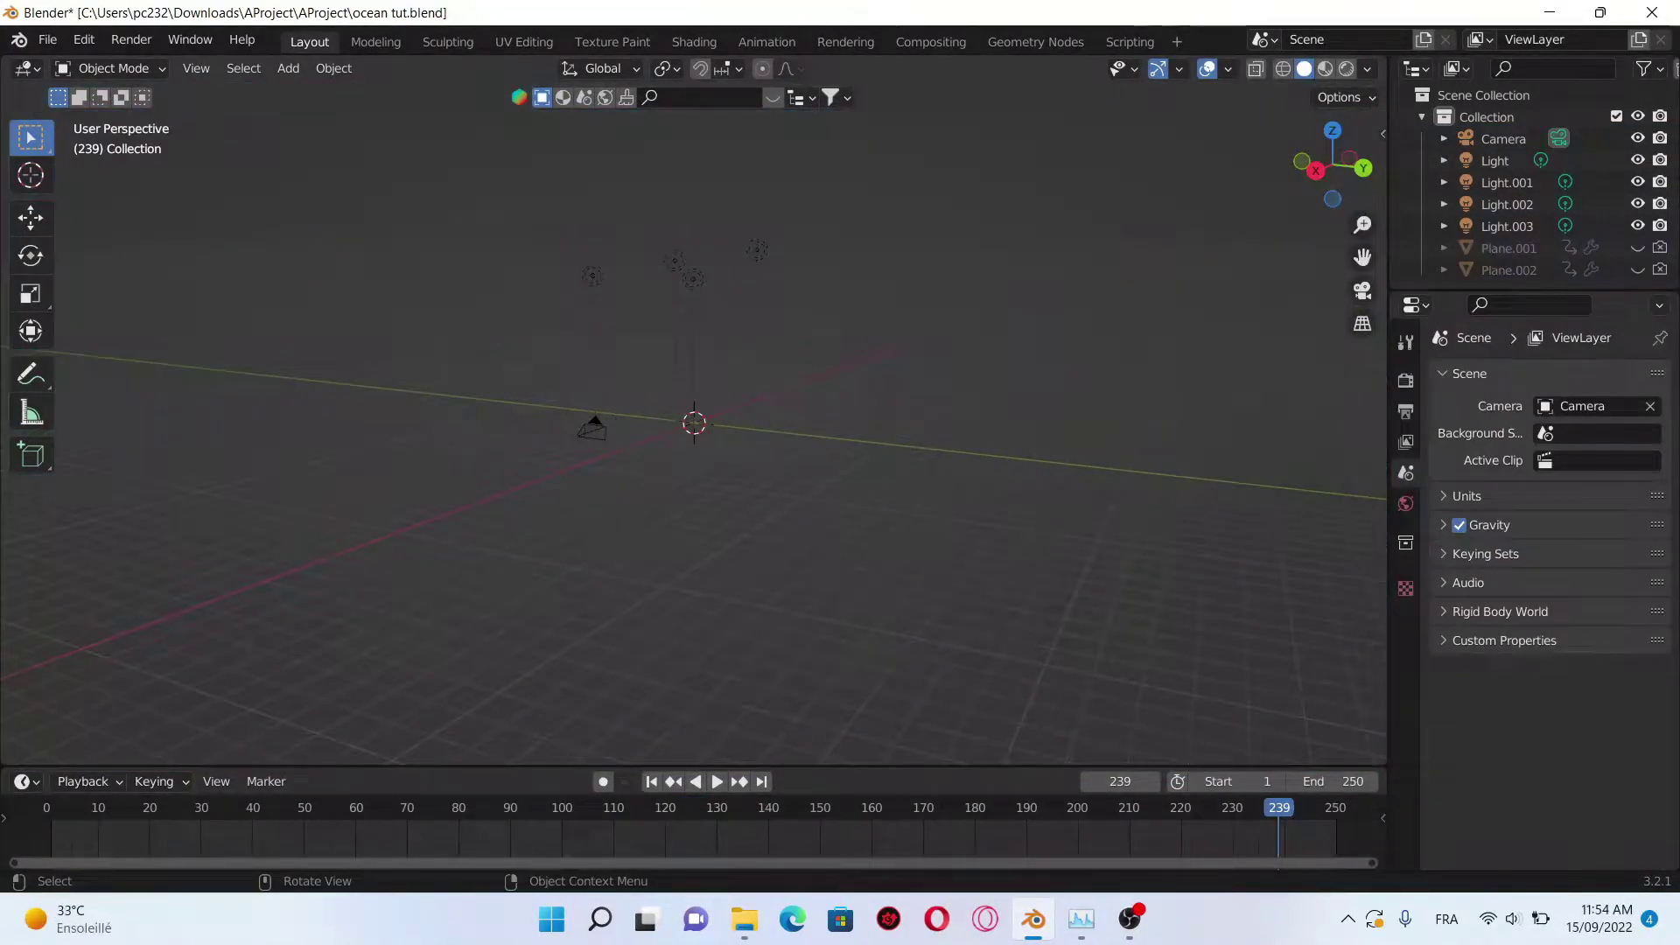
# Step: Add a plane and scale it up to about three times its size
pyautogui.hotkey('shift', 'a')
pyautogui.click(853, 434)
pyautogui.press('s')
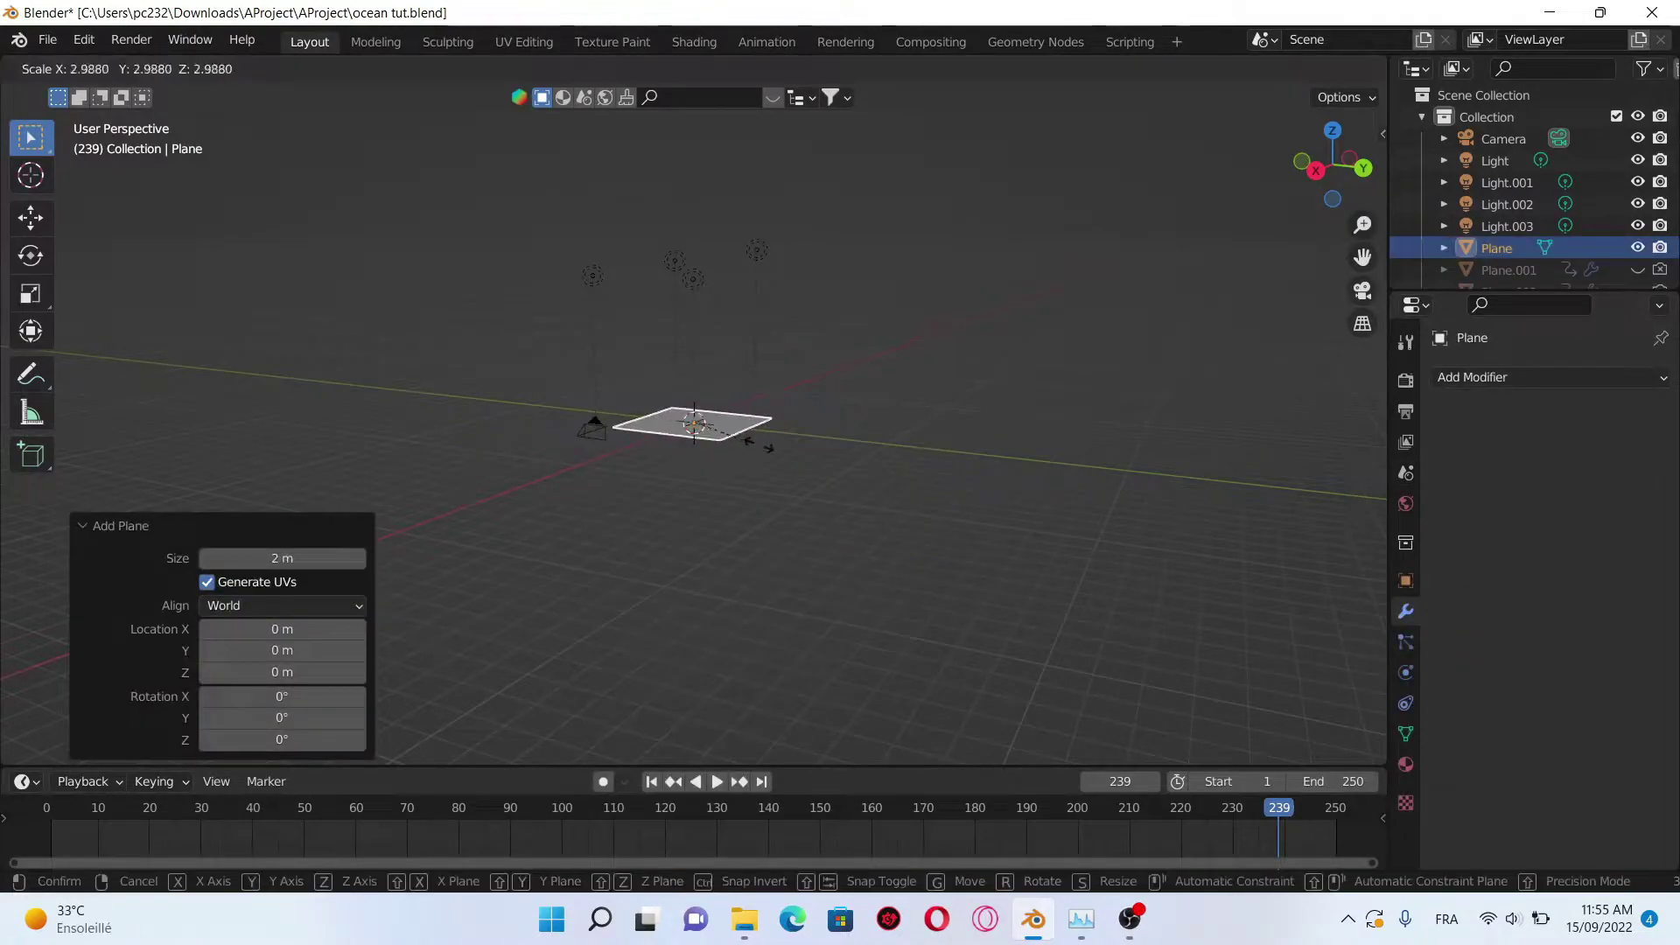
pyautogui.click(906, 472)
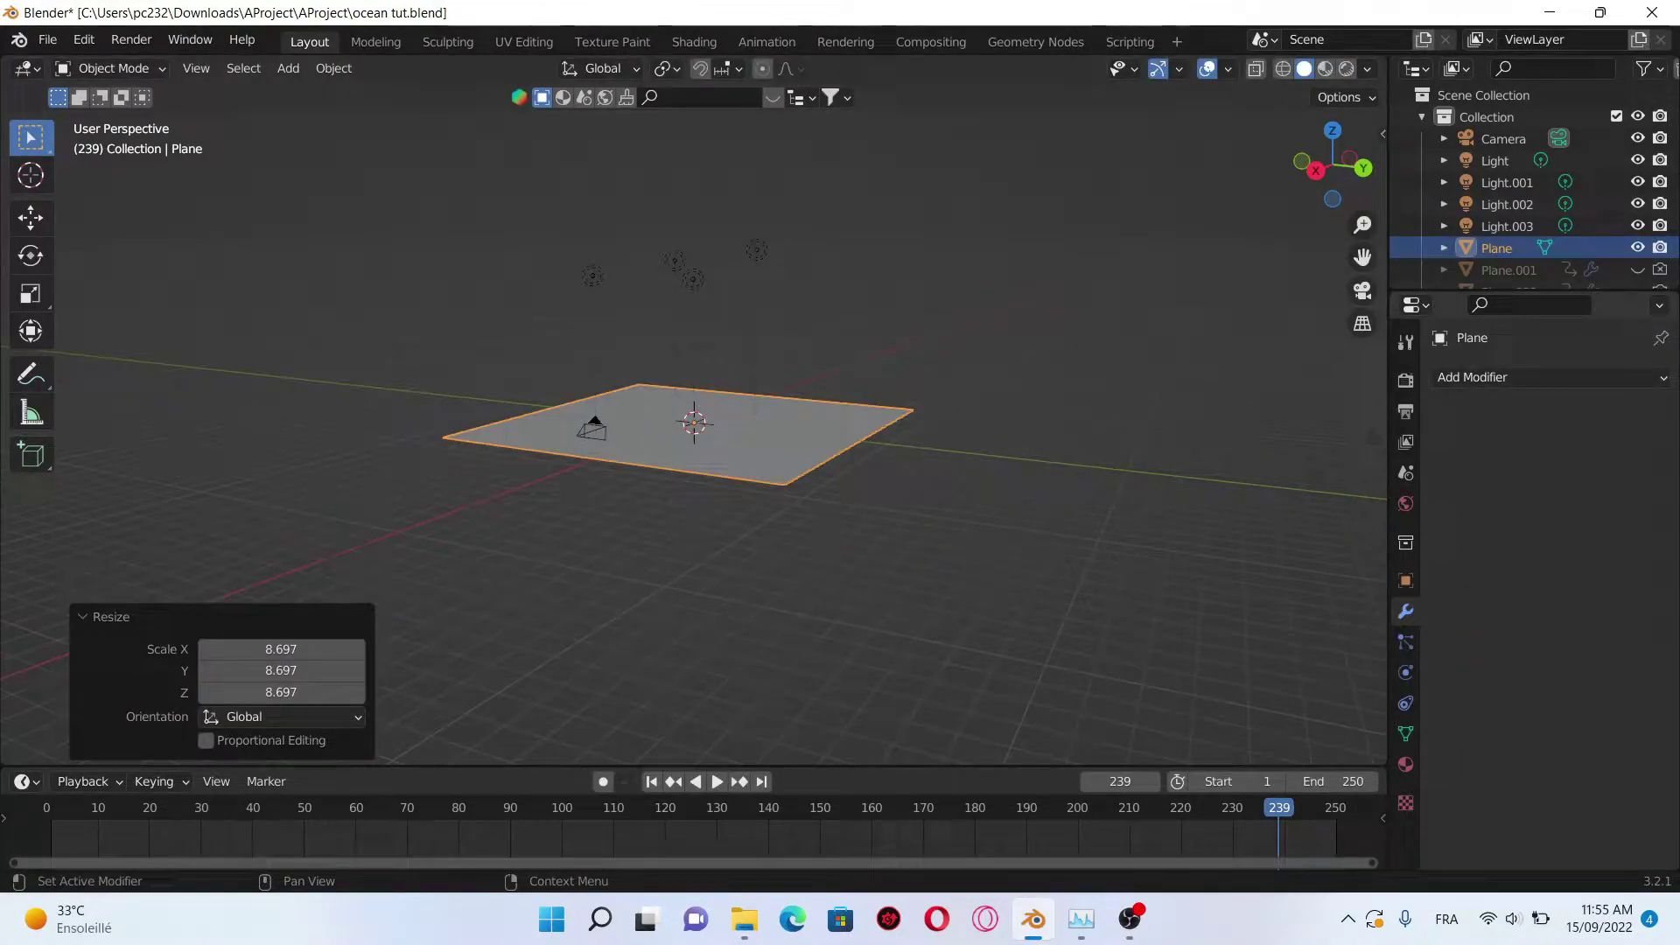
# Step: Add an Ocean modifier with resolution 15, size 0.10, wave scale 0.3 and wind 8 m/s
pyautogui.click(1549, 377)
pyautogui.click(1582, 557)
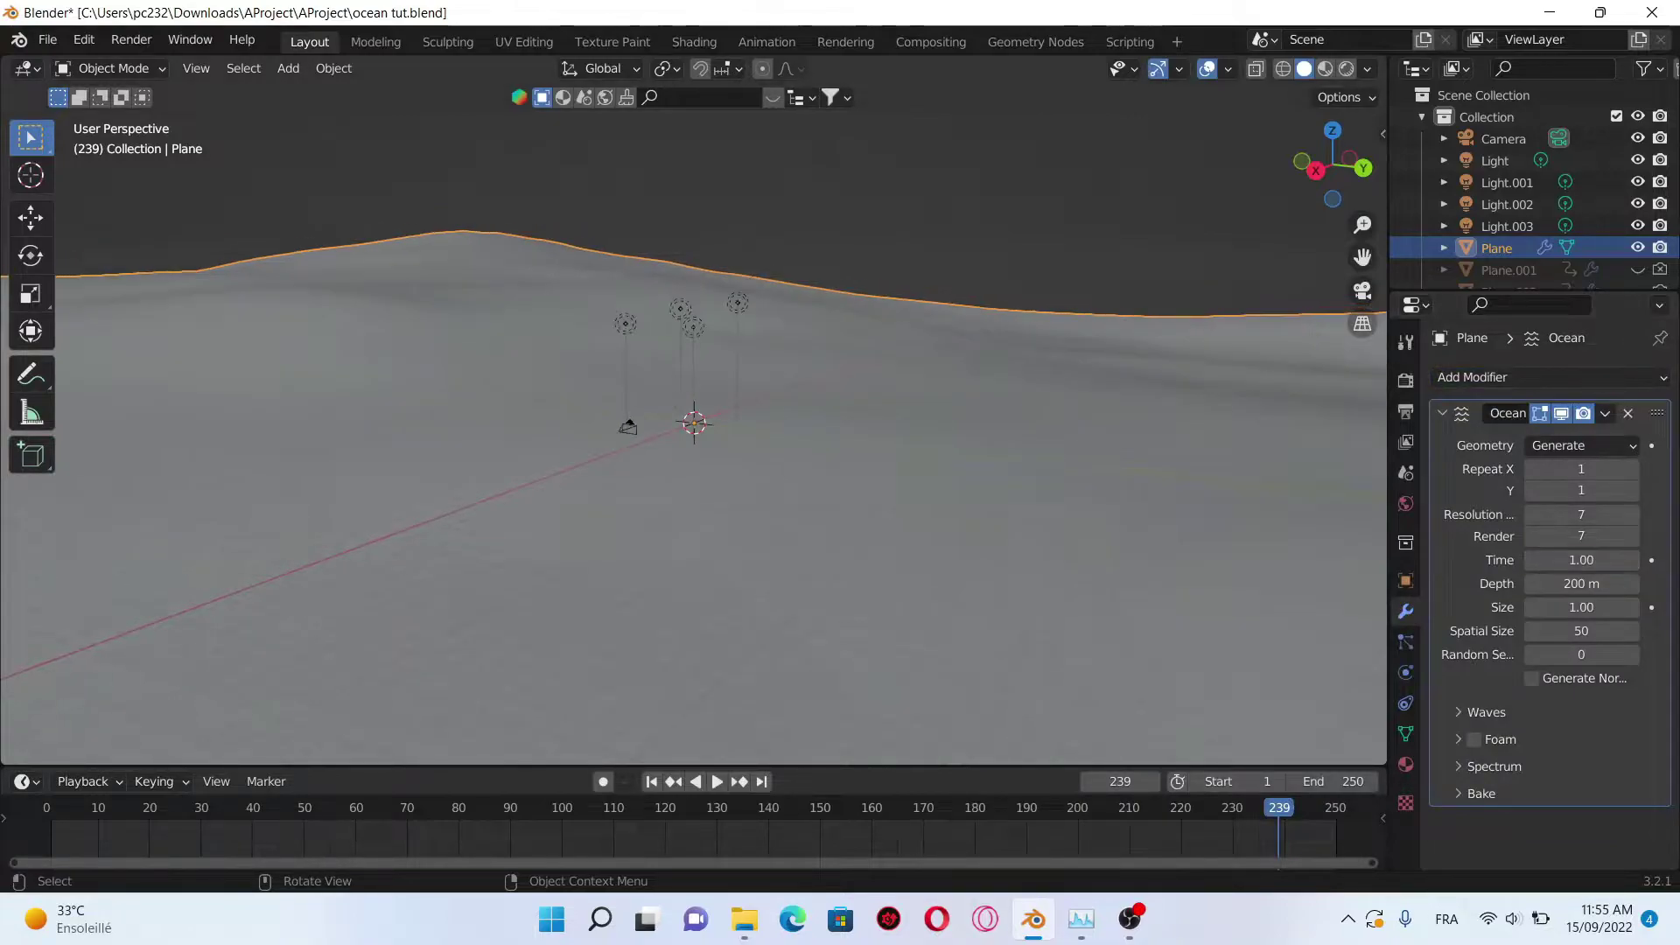
pyautogui.moveTo(697, 421); pyautogui.dragTo(735, 473, button='middle')
pyautogui.doubleClick(1580, 513)
pyautogui.write('15')
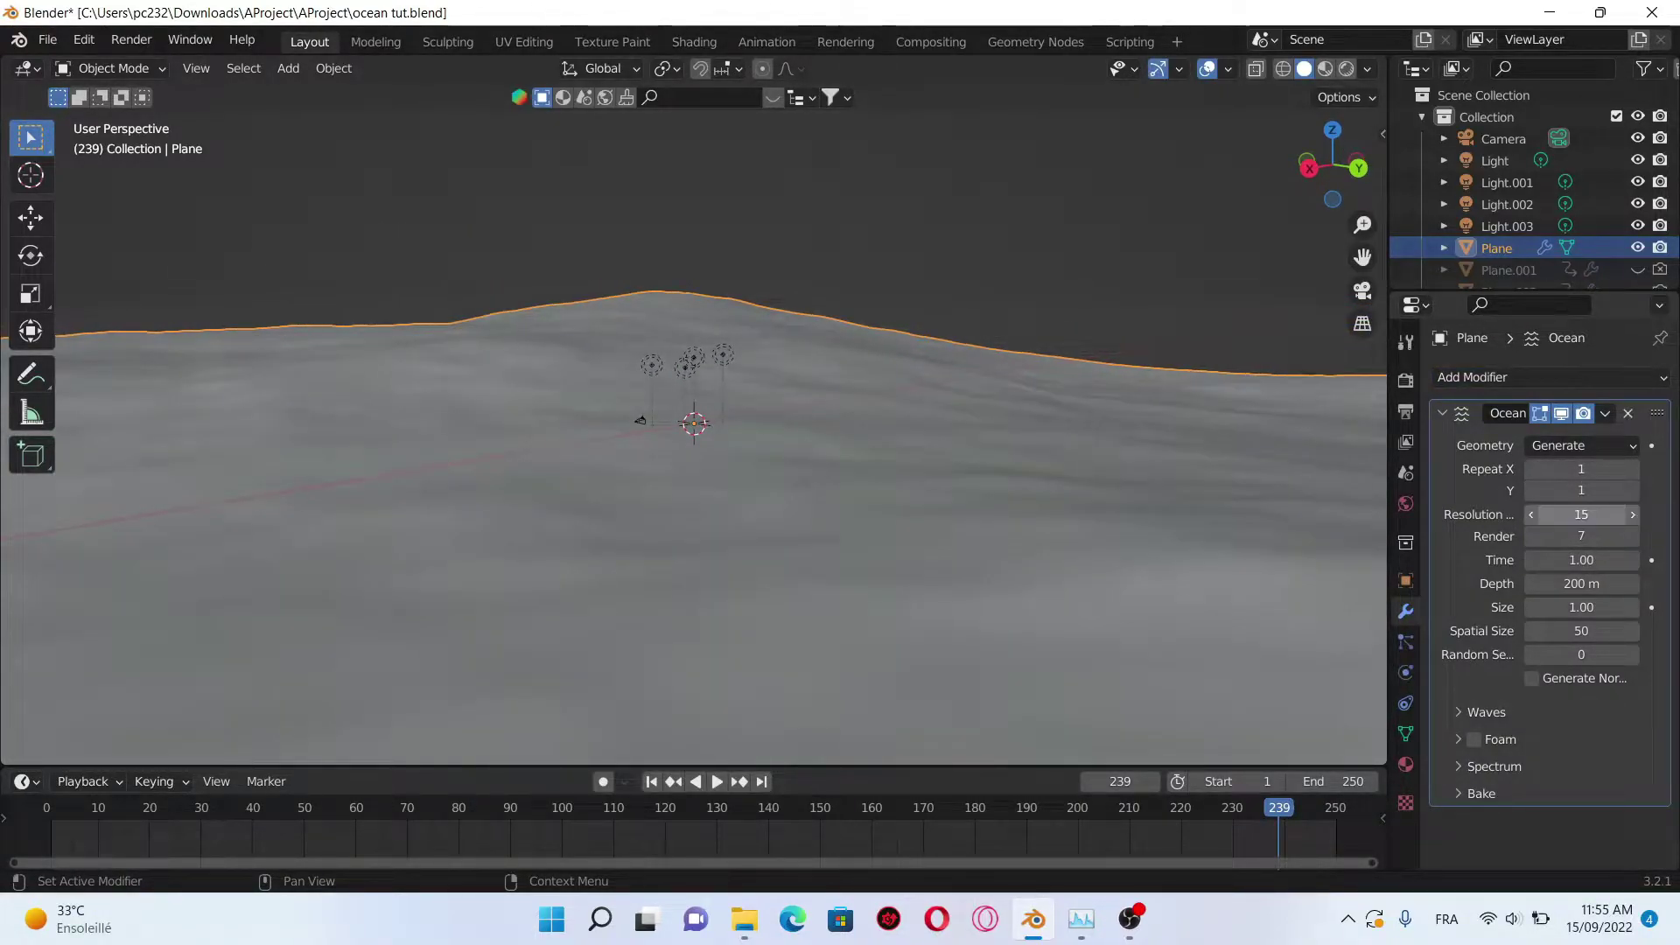
pyautogui.press('Return')
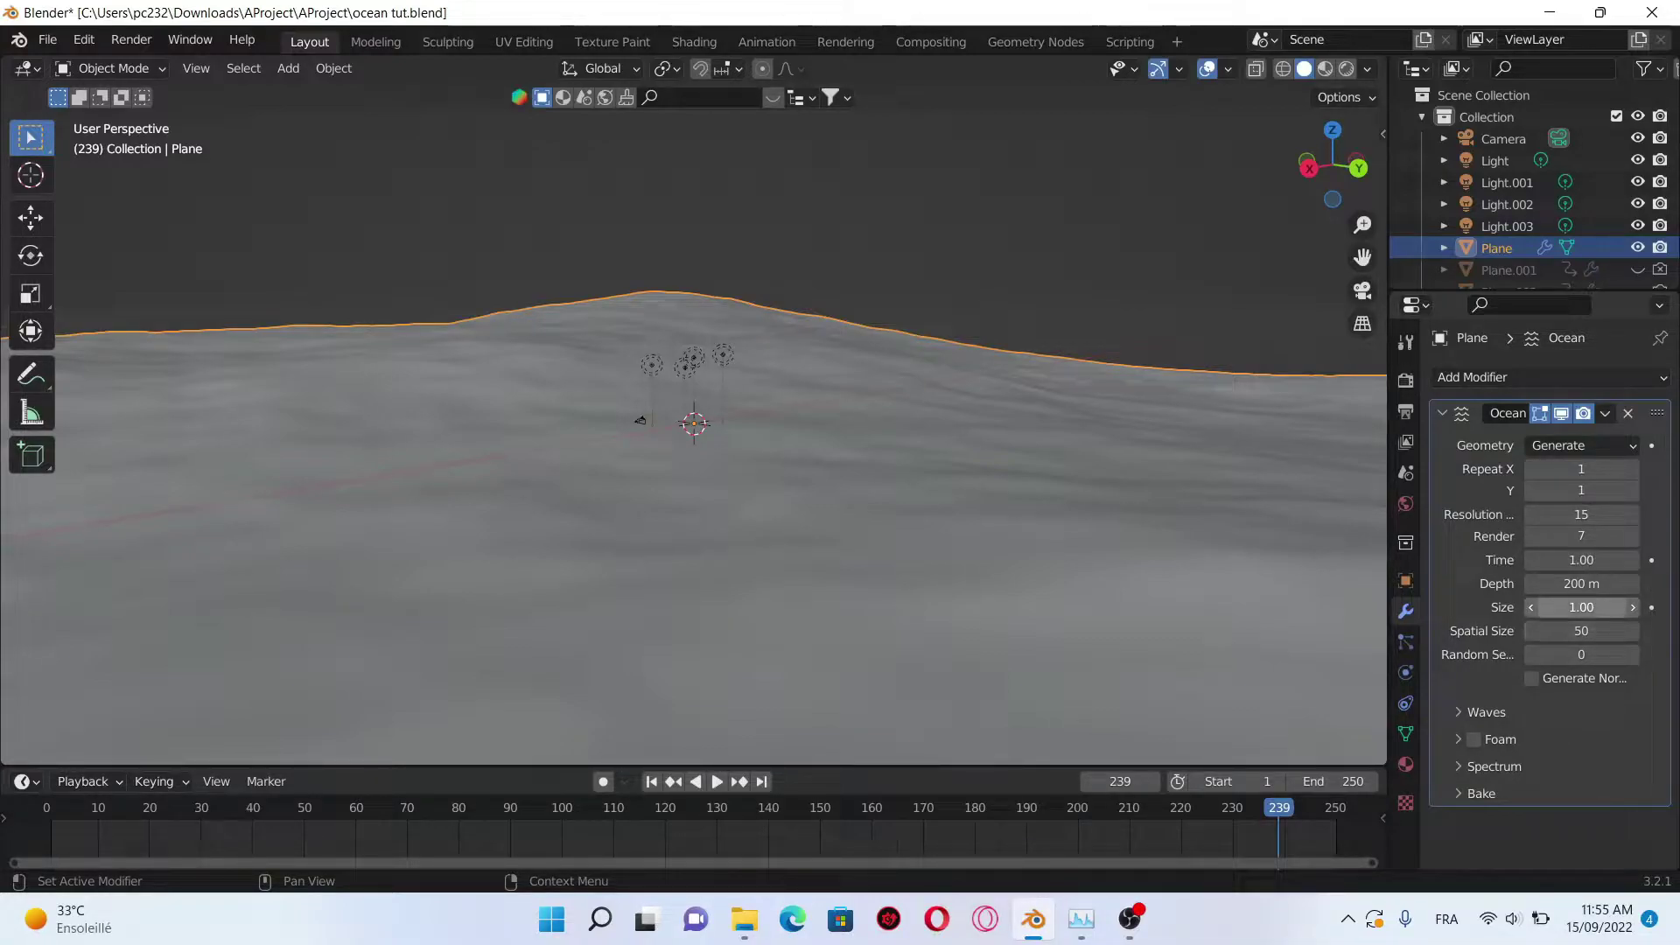
pyautogui.moveTo(1602, 606); pyautogui.dragTo(1556, 607)
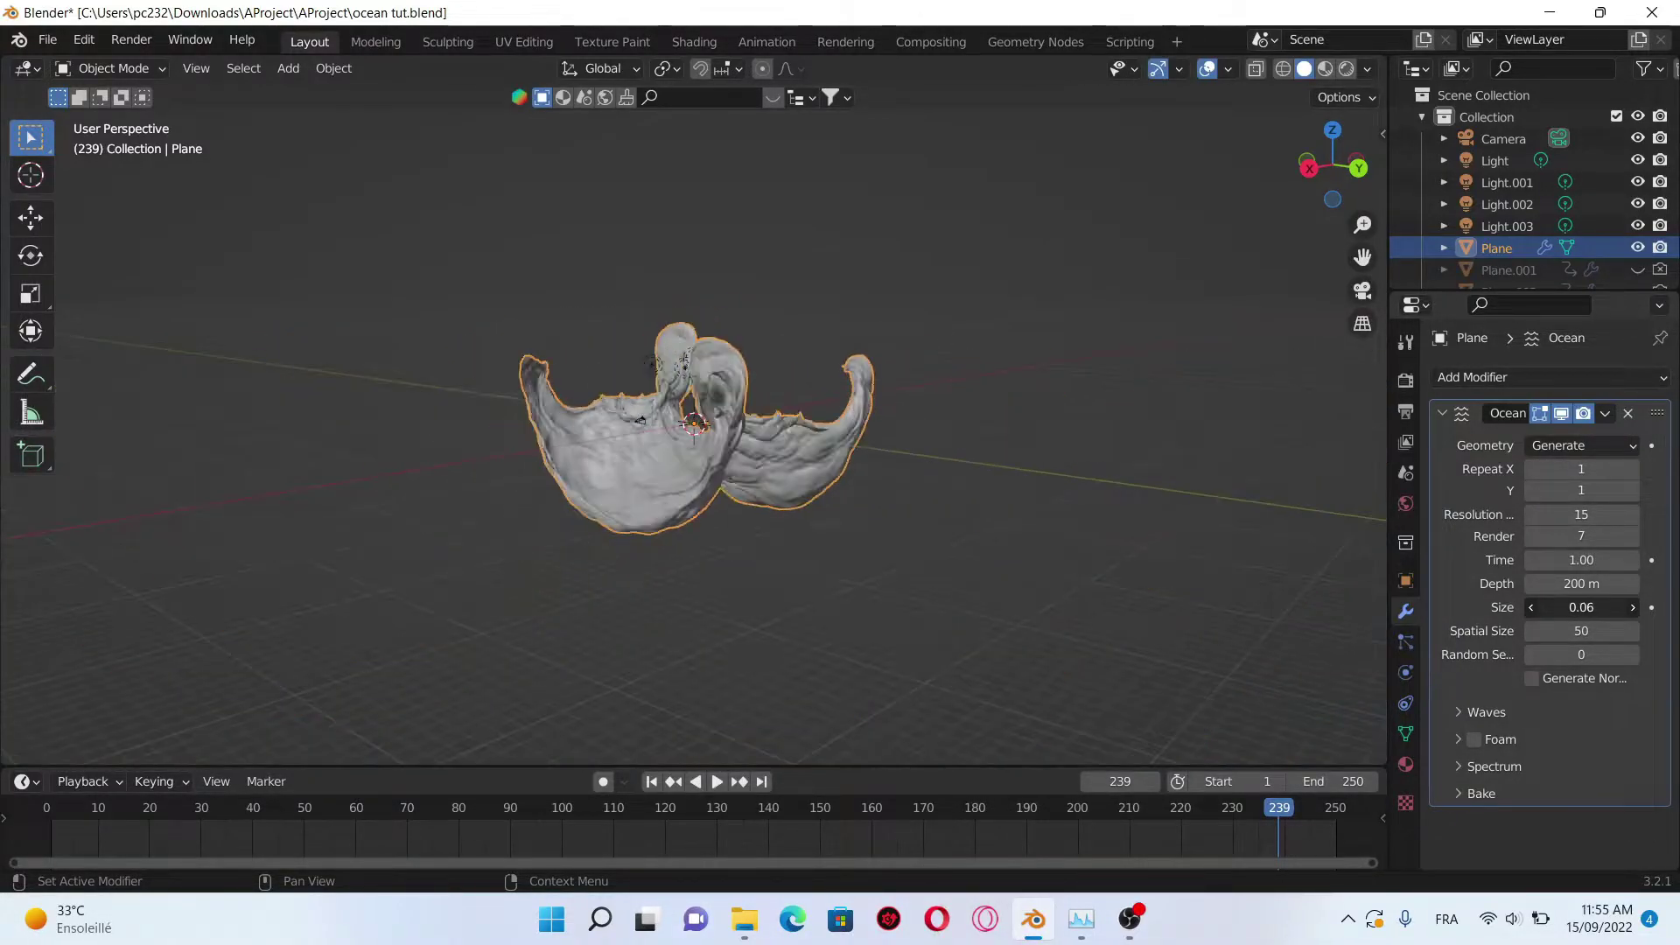
pyautogui.click(1485, 711)
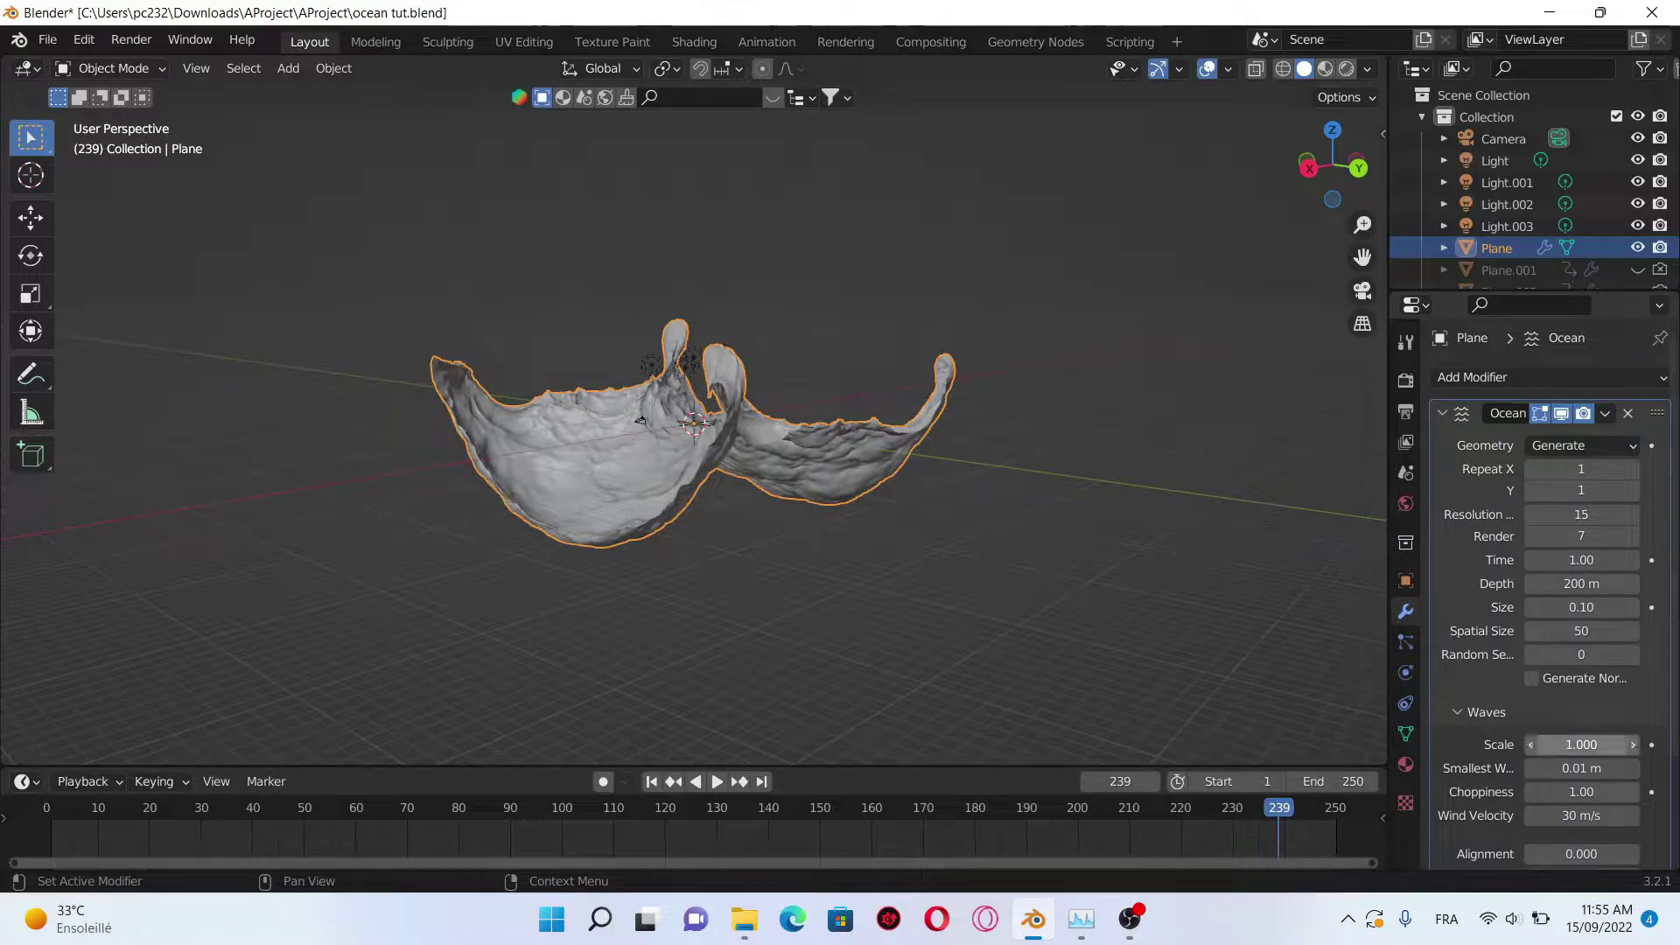
pyautogui.moveTo(1601, 744); pyautogui.dragTo(1562, 744)
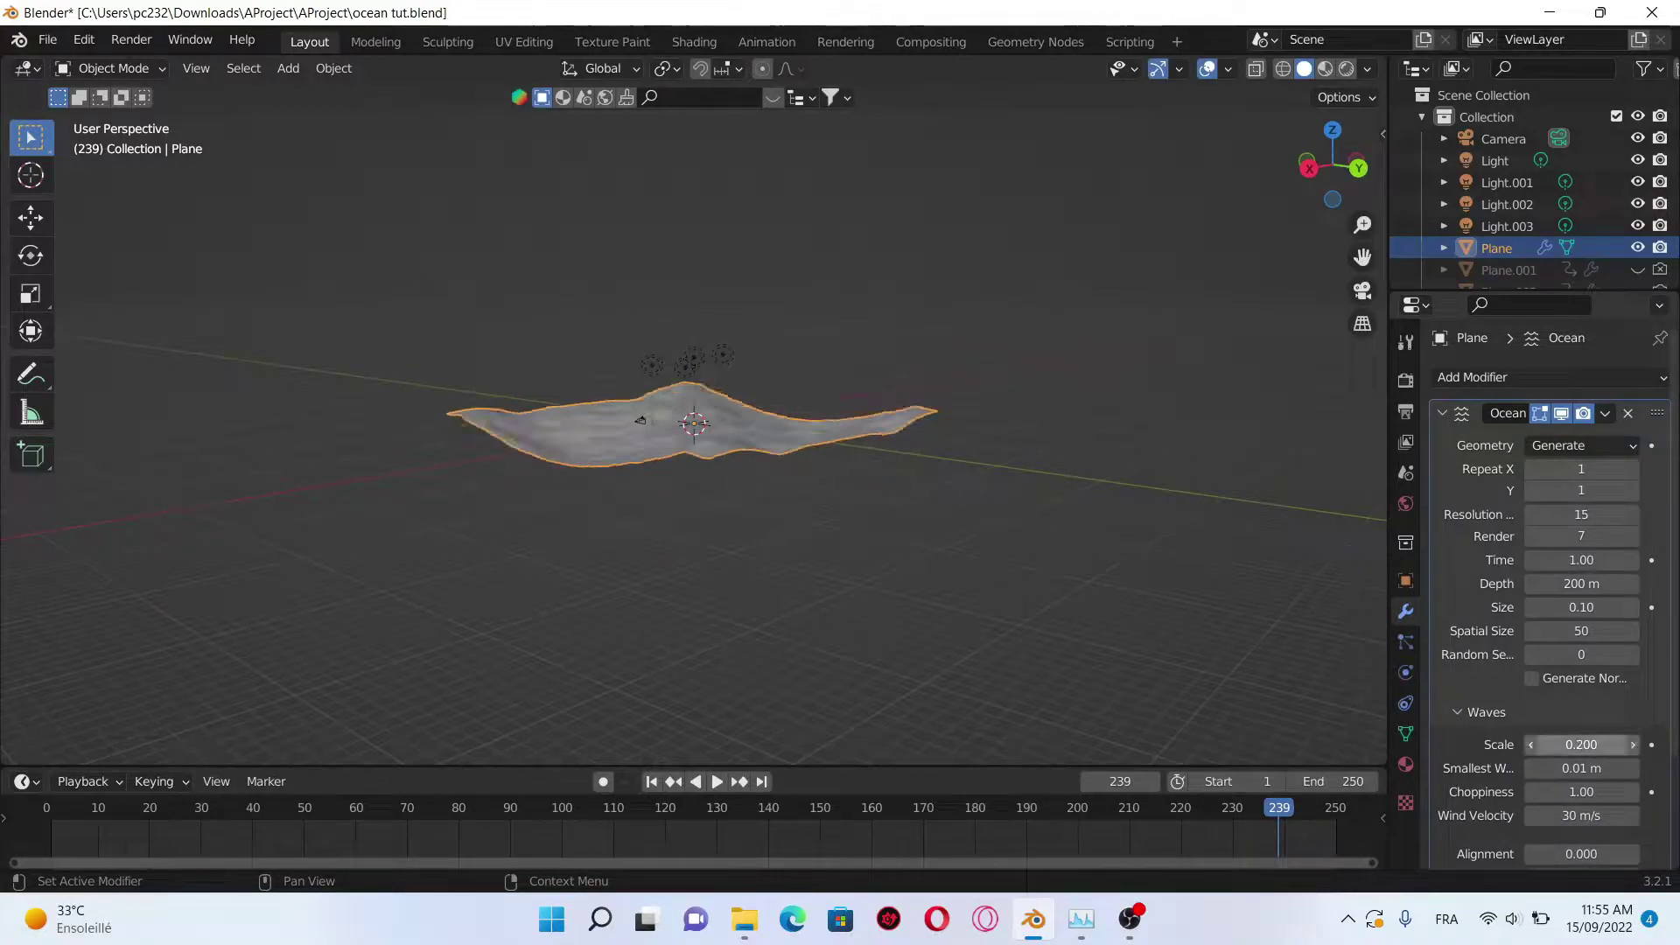
pyautogui.click(1632, 744)
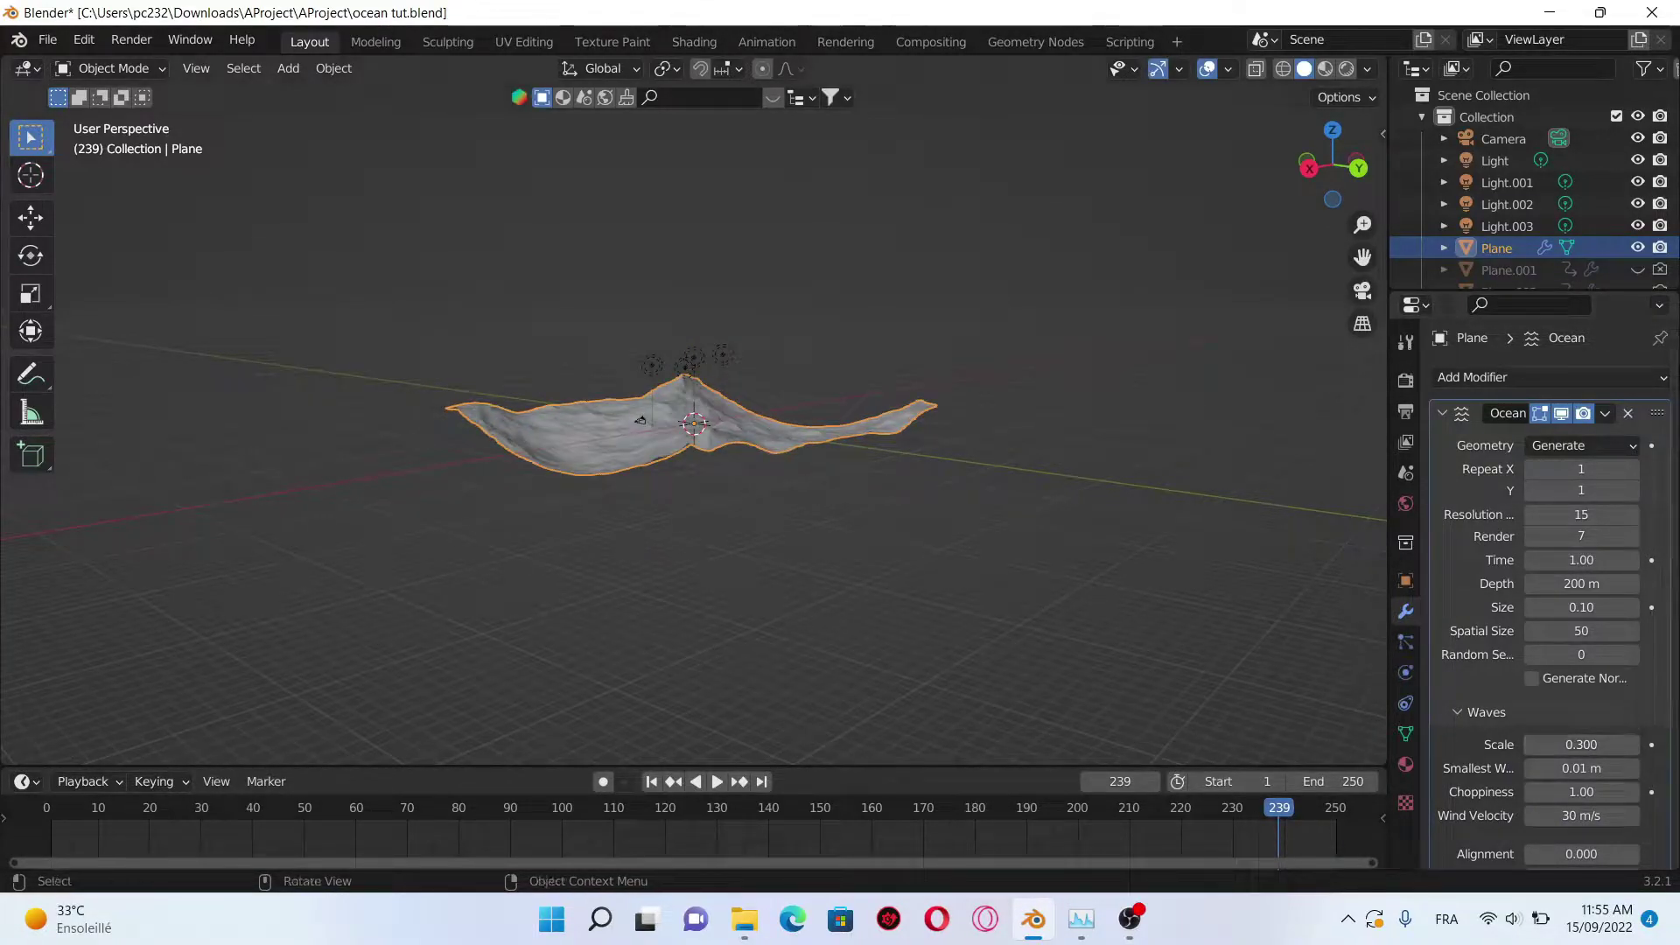
pyautogui.scroll(6, 694, 433)
pyautogui.write('8')
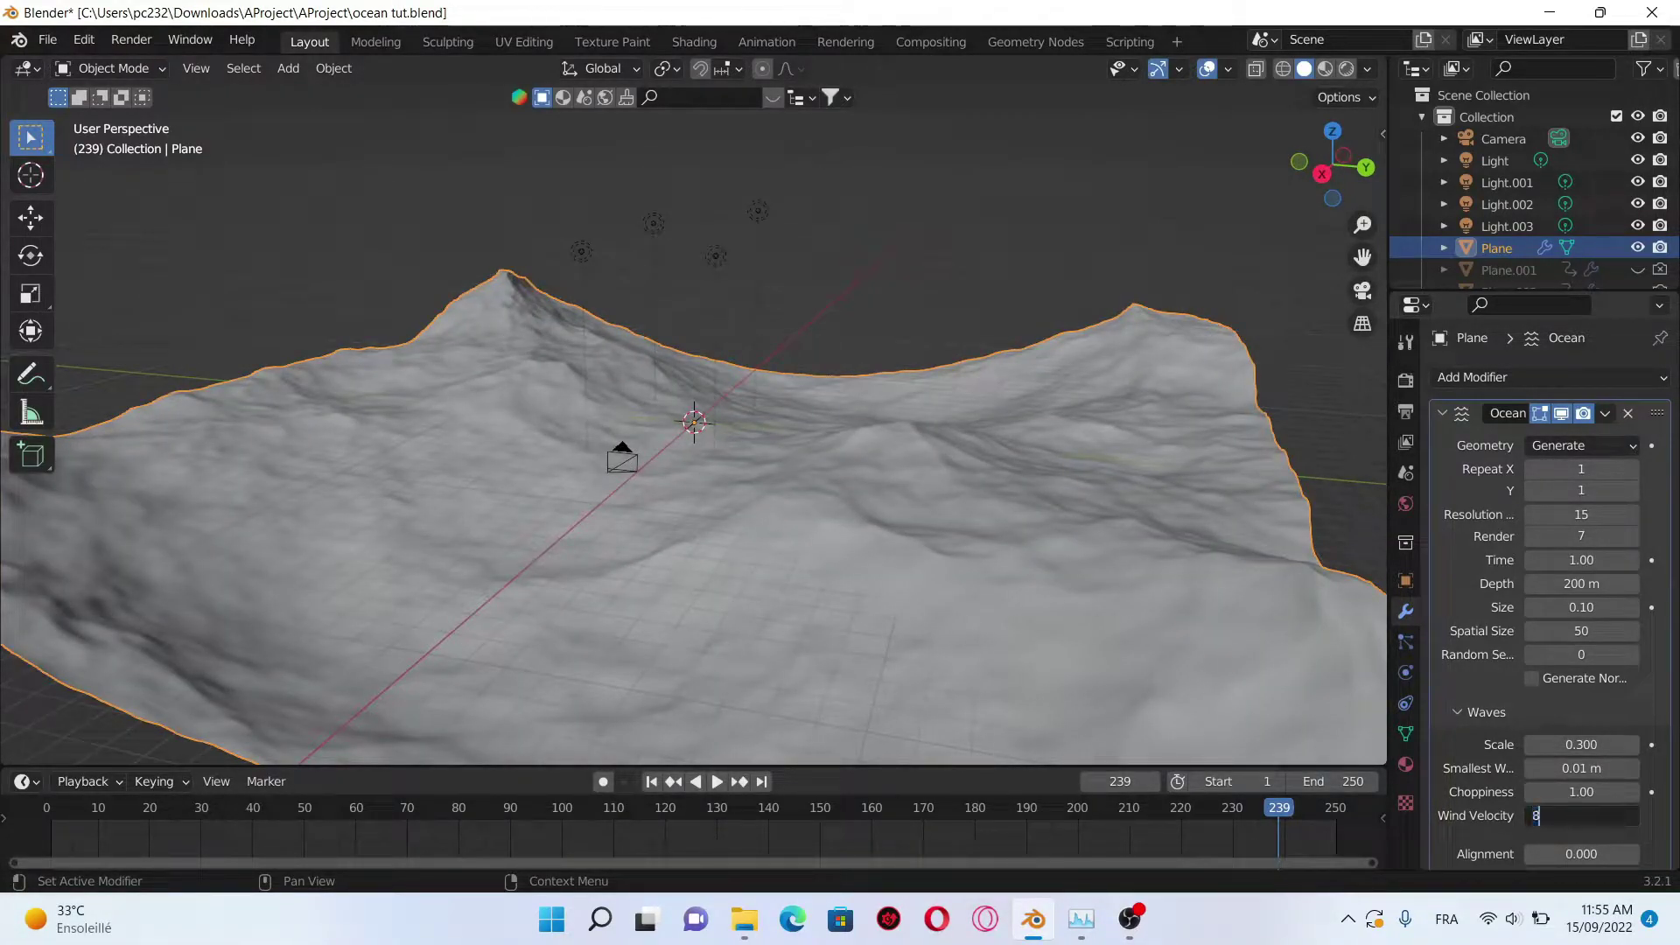
pyautogui.press('Return')
pyautogui.scroll(-2, 1549, 590)
pyautogui.moveTo(1581, 783); pyautogui.dragTo(1614, 783)
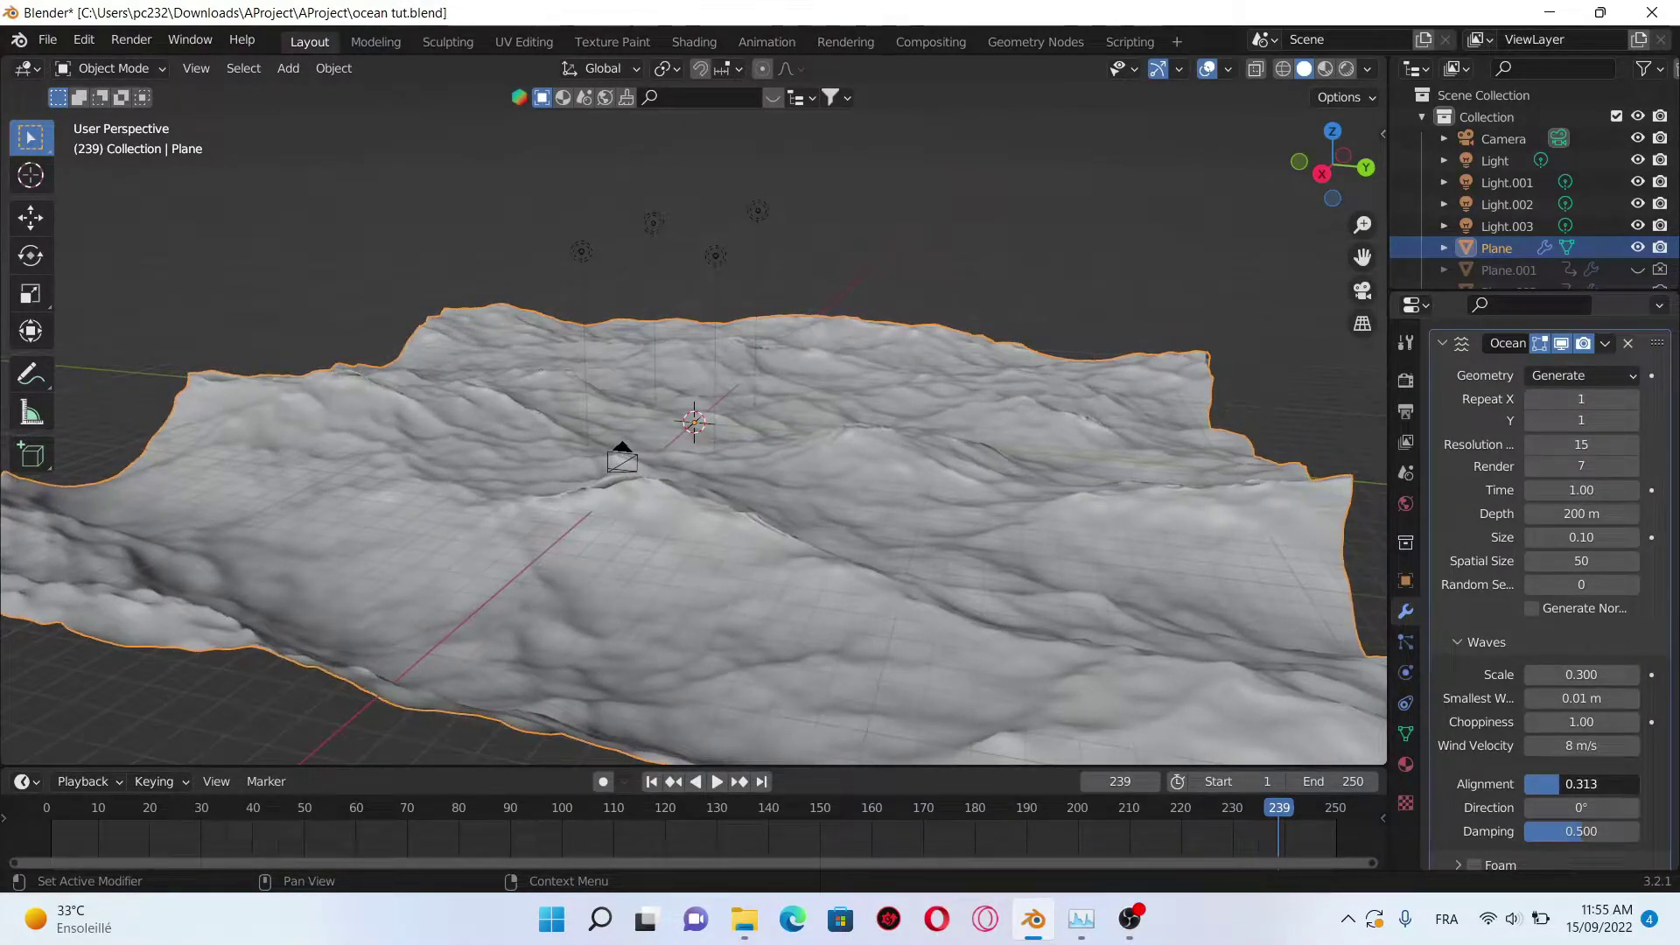
pyautogui.scroll(-4, 693, 434)
pyautogui.moveTo(648, 443); pyautogui.dragTo(545, 453, button='middle')
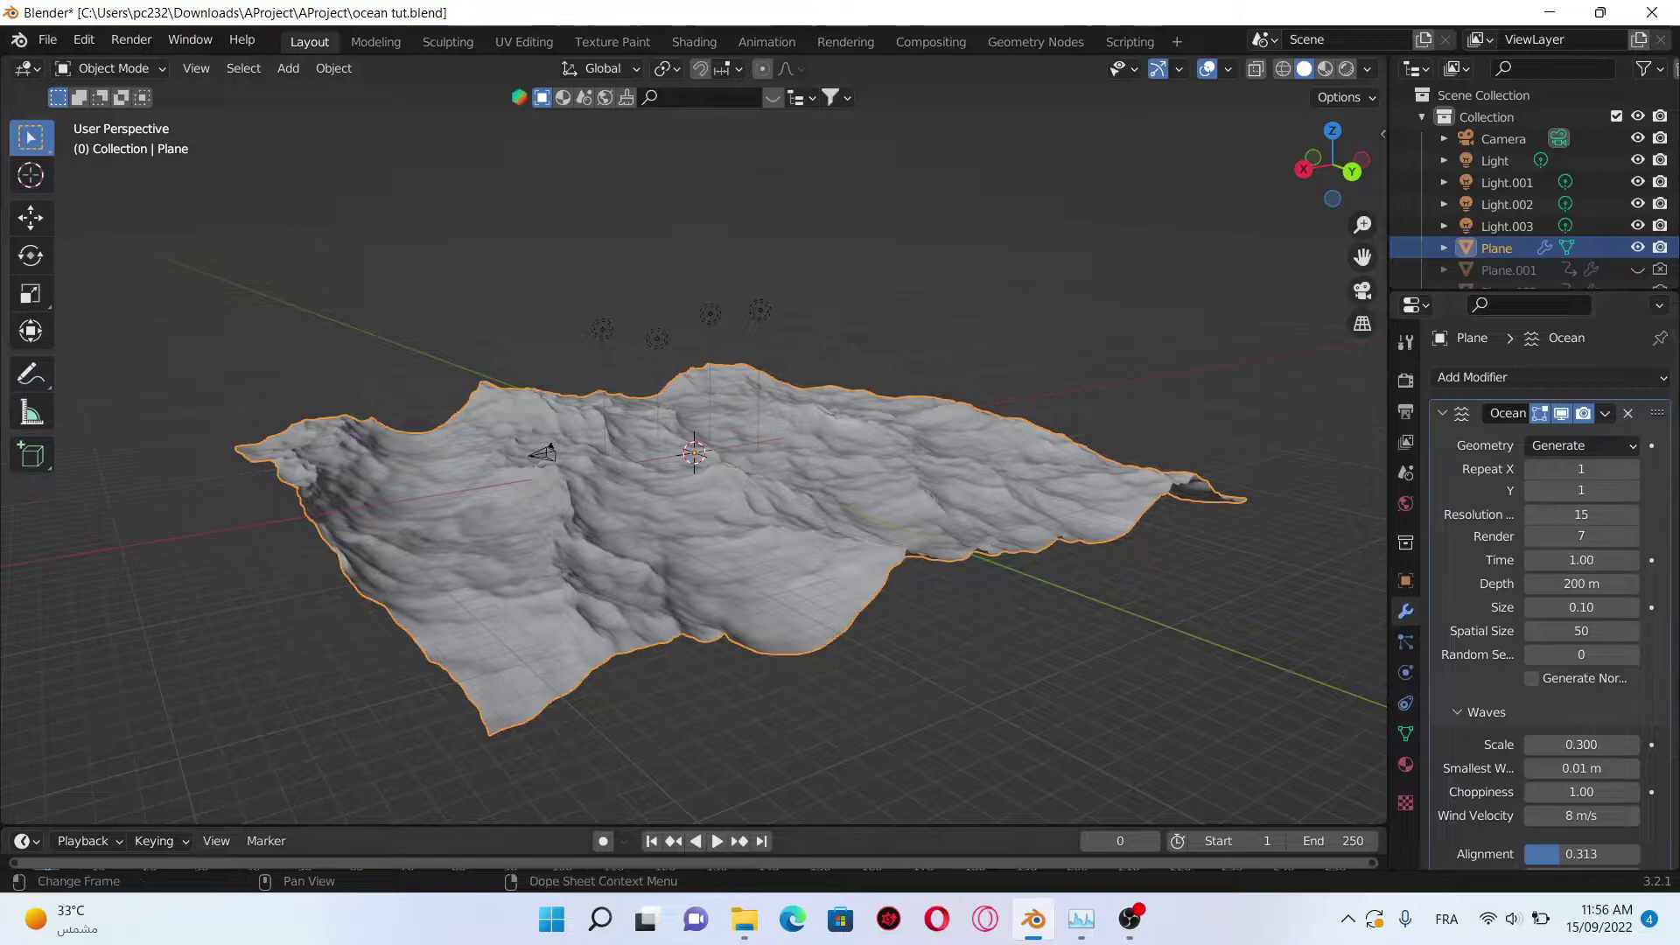
# Step: Keyframe the ocean Time at frame 0, then set it to 8 and keyframe it at frame 250
pyautogui.moveTo(657, 828); pyautogui.dragTo(656, 758)
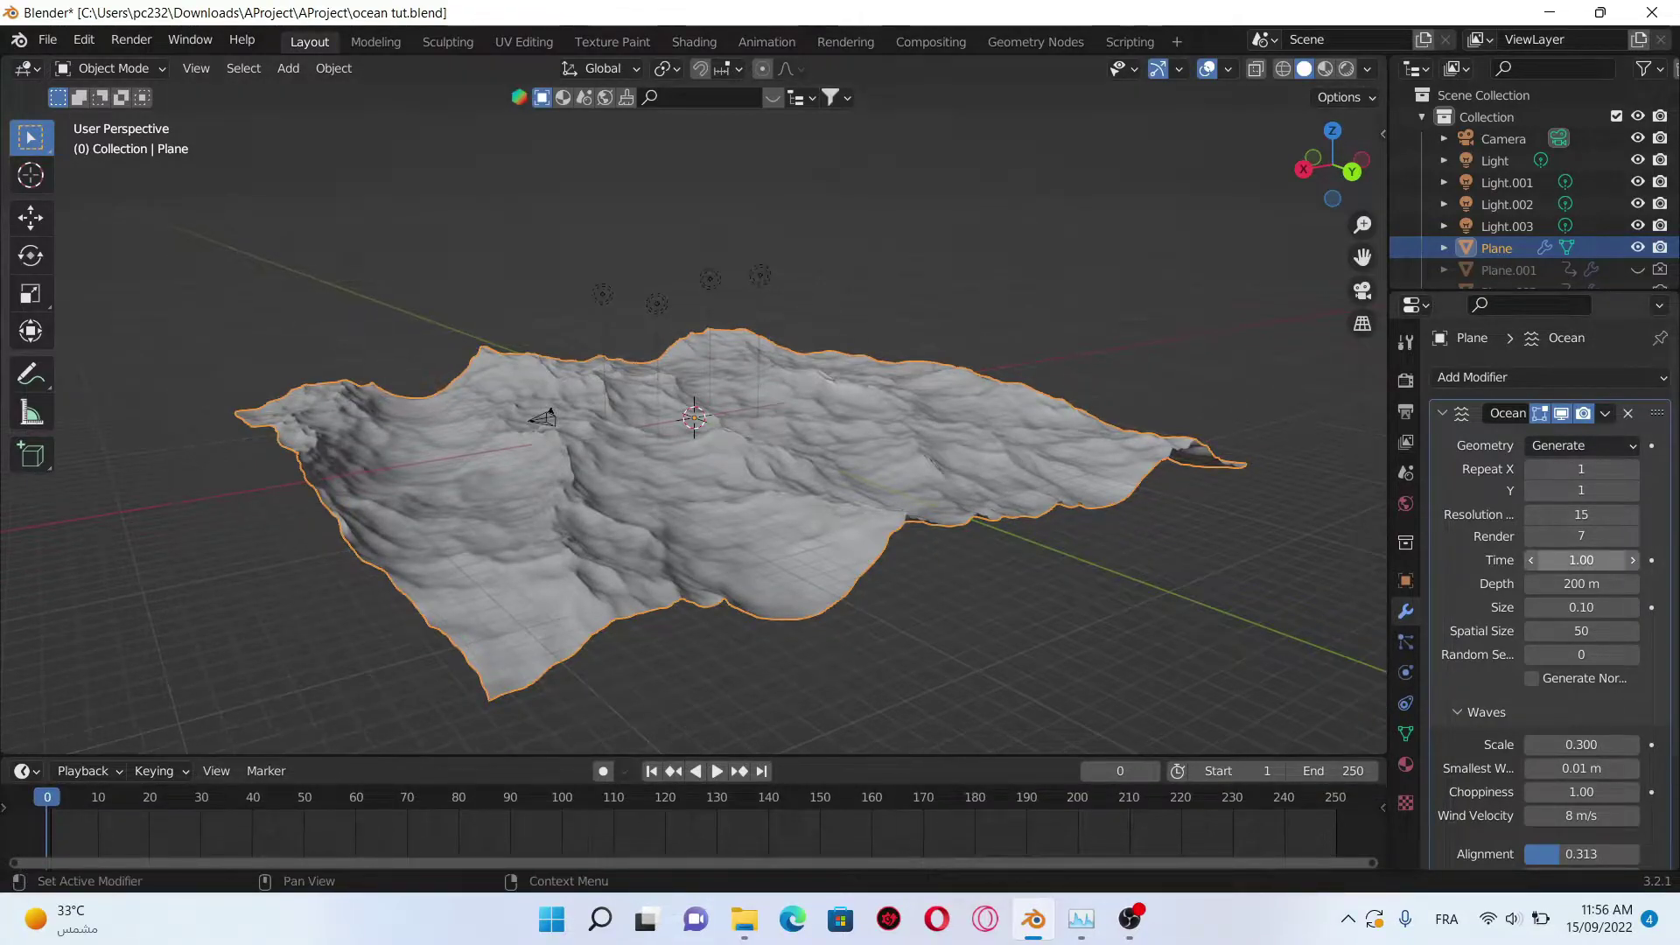
pyautogui.press('i')
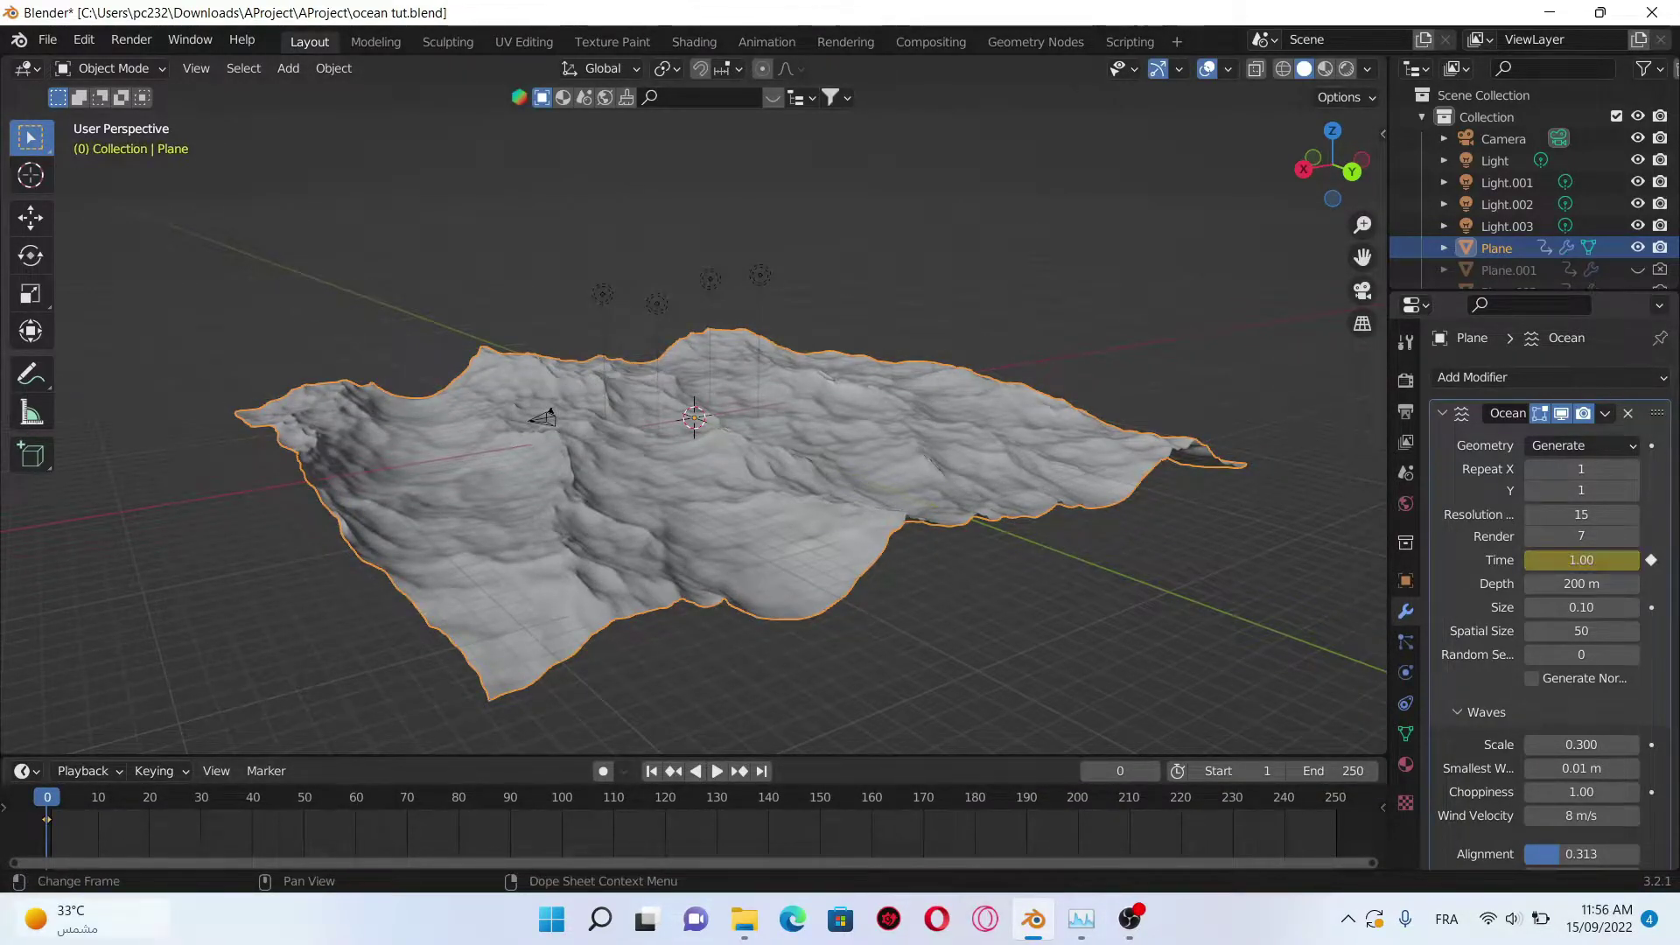
pyautogui.hotkey('shift', 'Right')
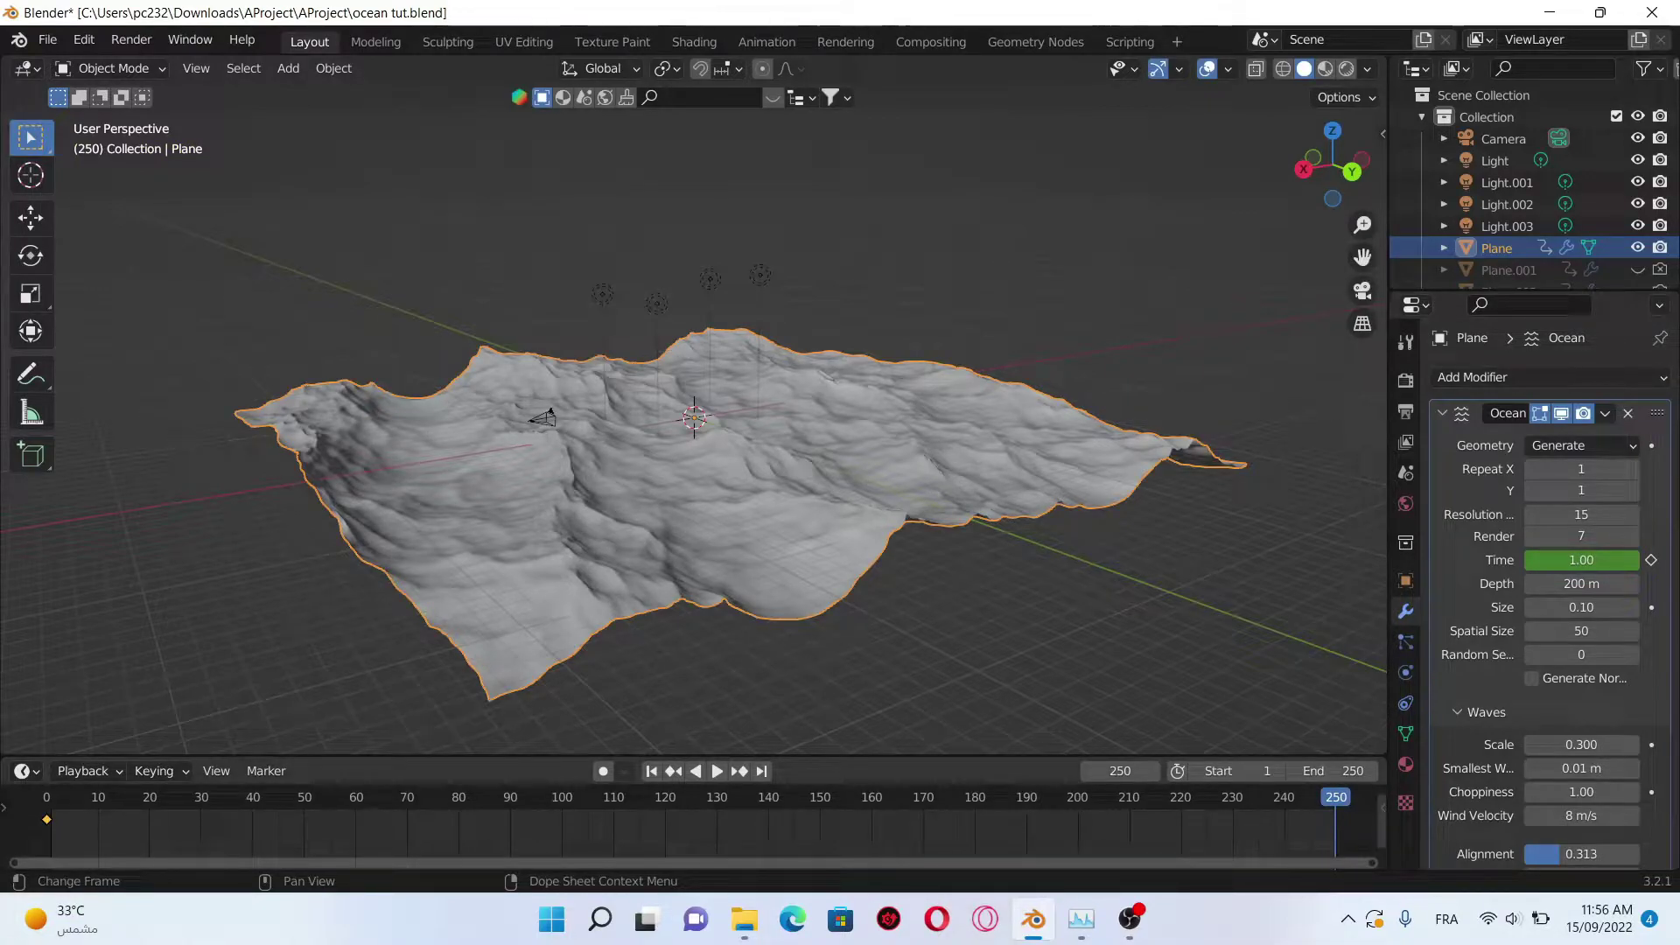
pyautogui.doubleClick(1580, 559)
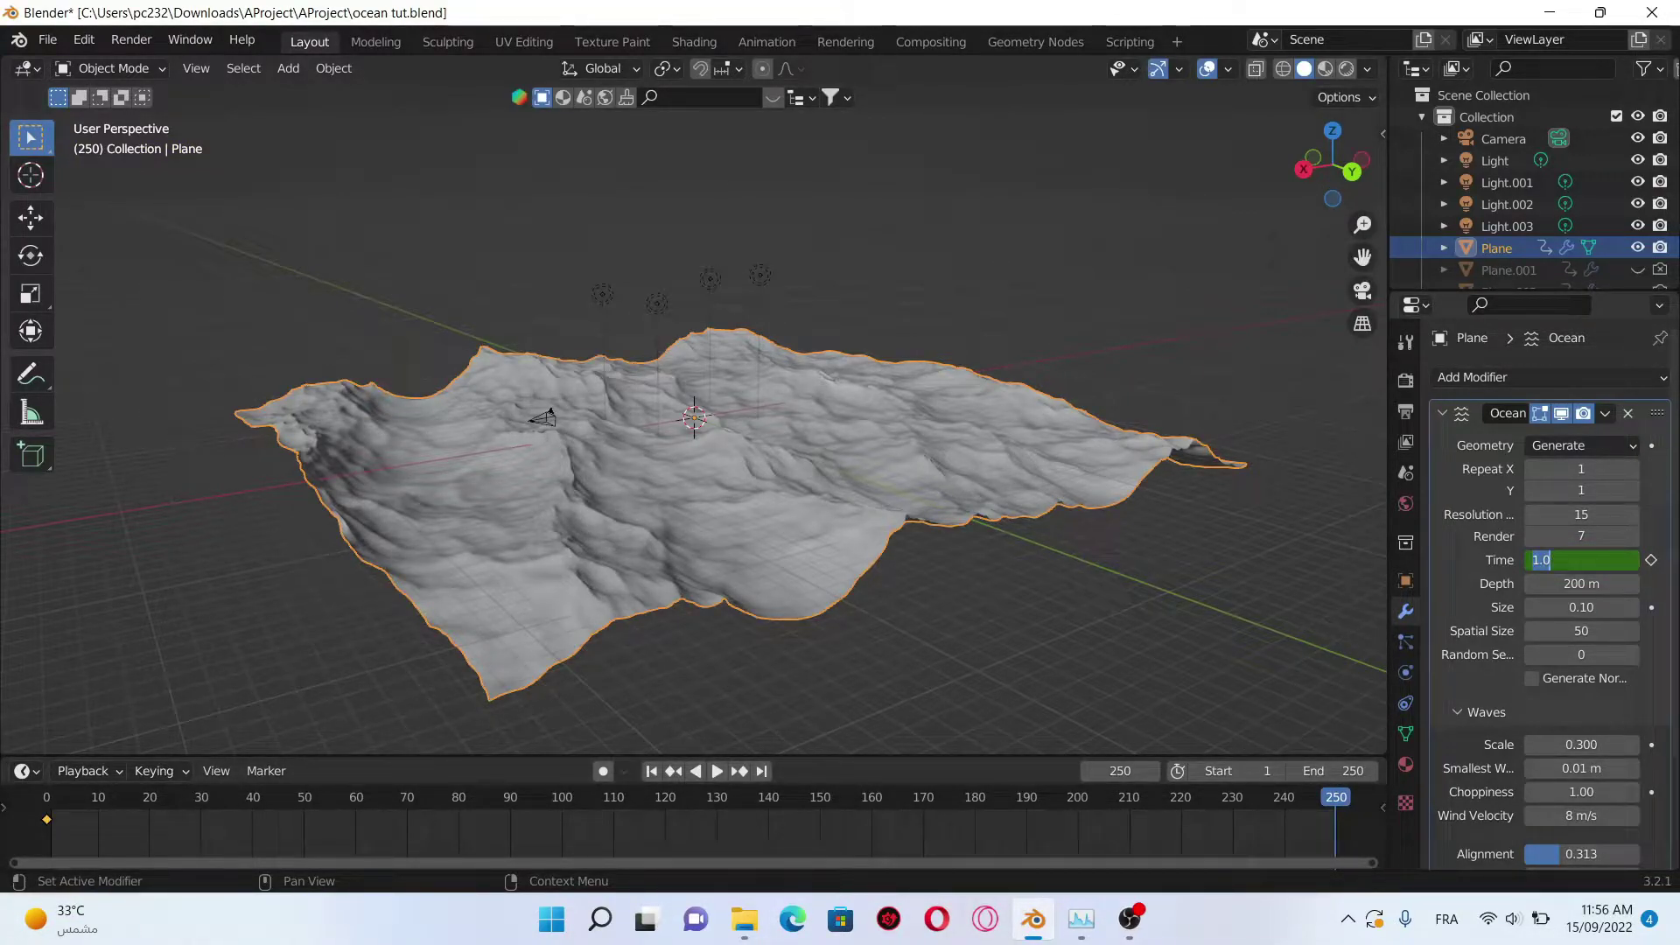
pyautogui.write('8')
pyautogui.press('Return')
pyautogui.press('i')
pyautogui.moveTo(787, 498)
pyautogui.mouseDown(button='middle')
pyautogui.moveTo(736, 473)
pyautogui.moveTo(788, 434)
pyautogui.mouseUp(button='middle')
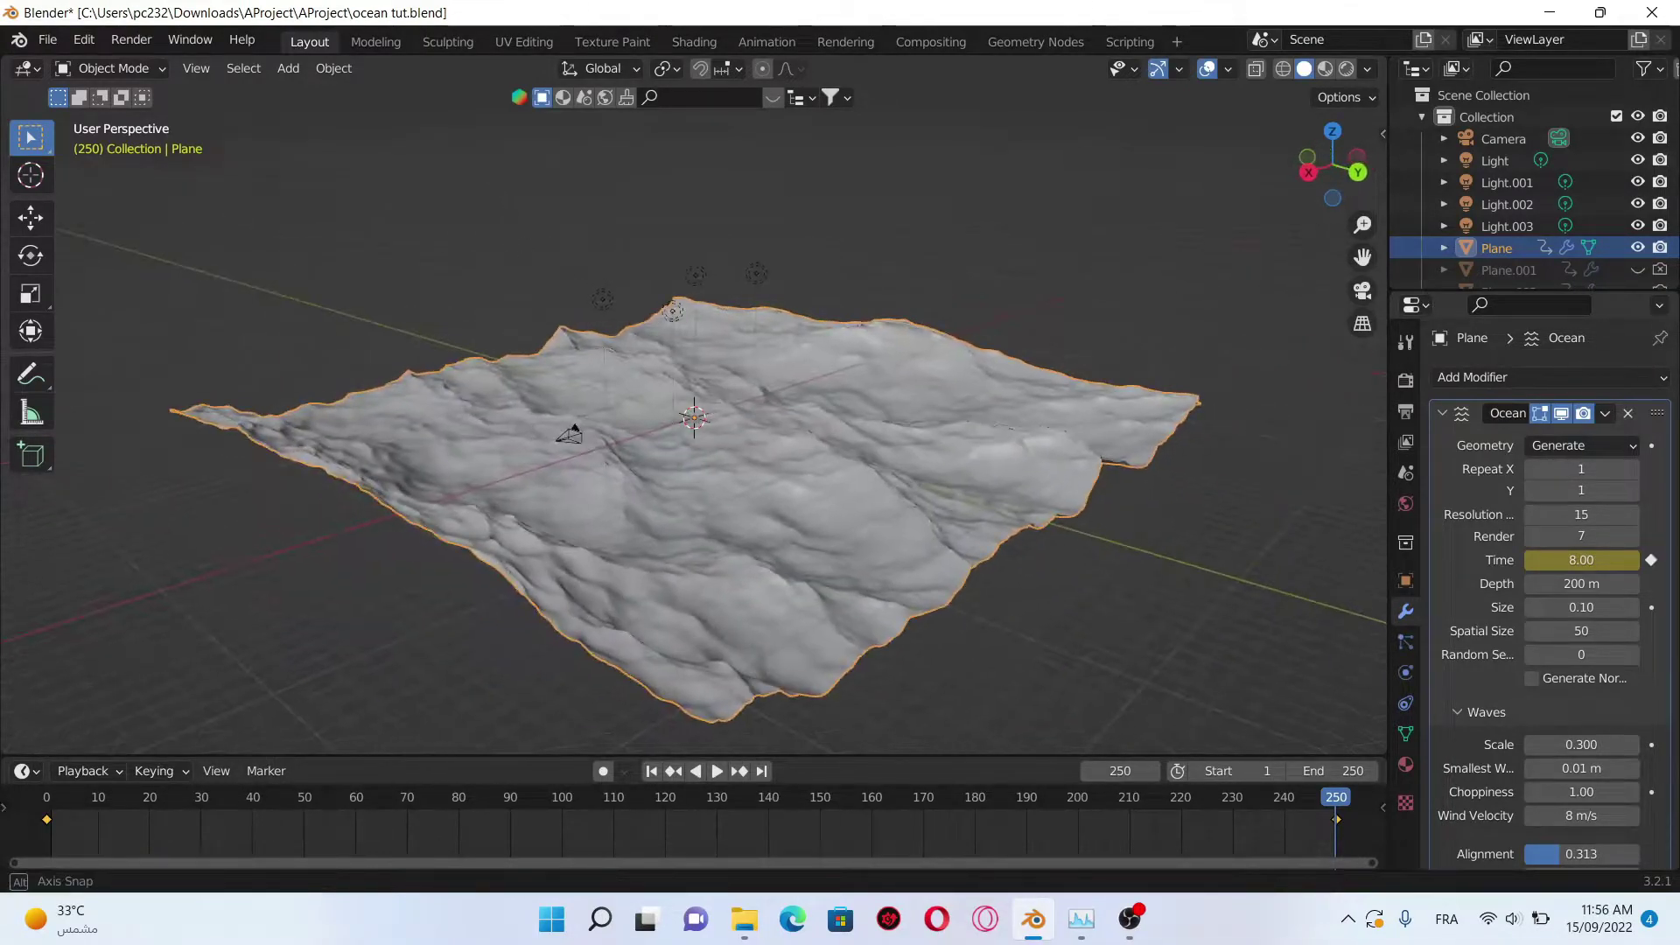
# Step: Play the wave animation up to frame 168, then enable foam with 0.070 coverage
pyautogui.press('space')
pyautogui.scroll(-2, 696, 459)
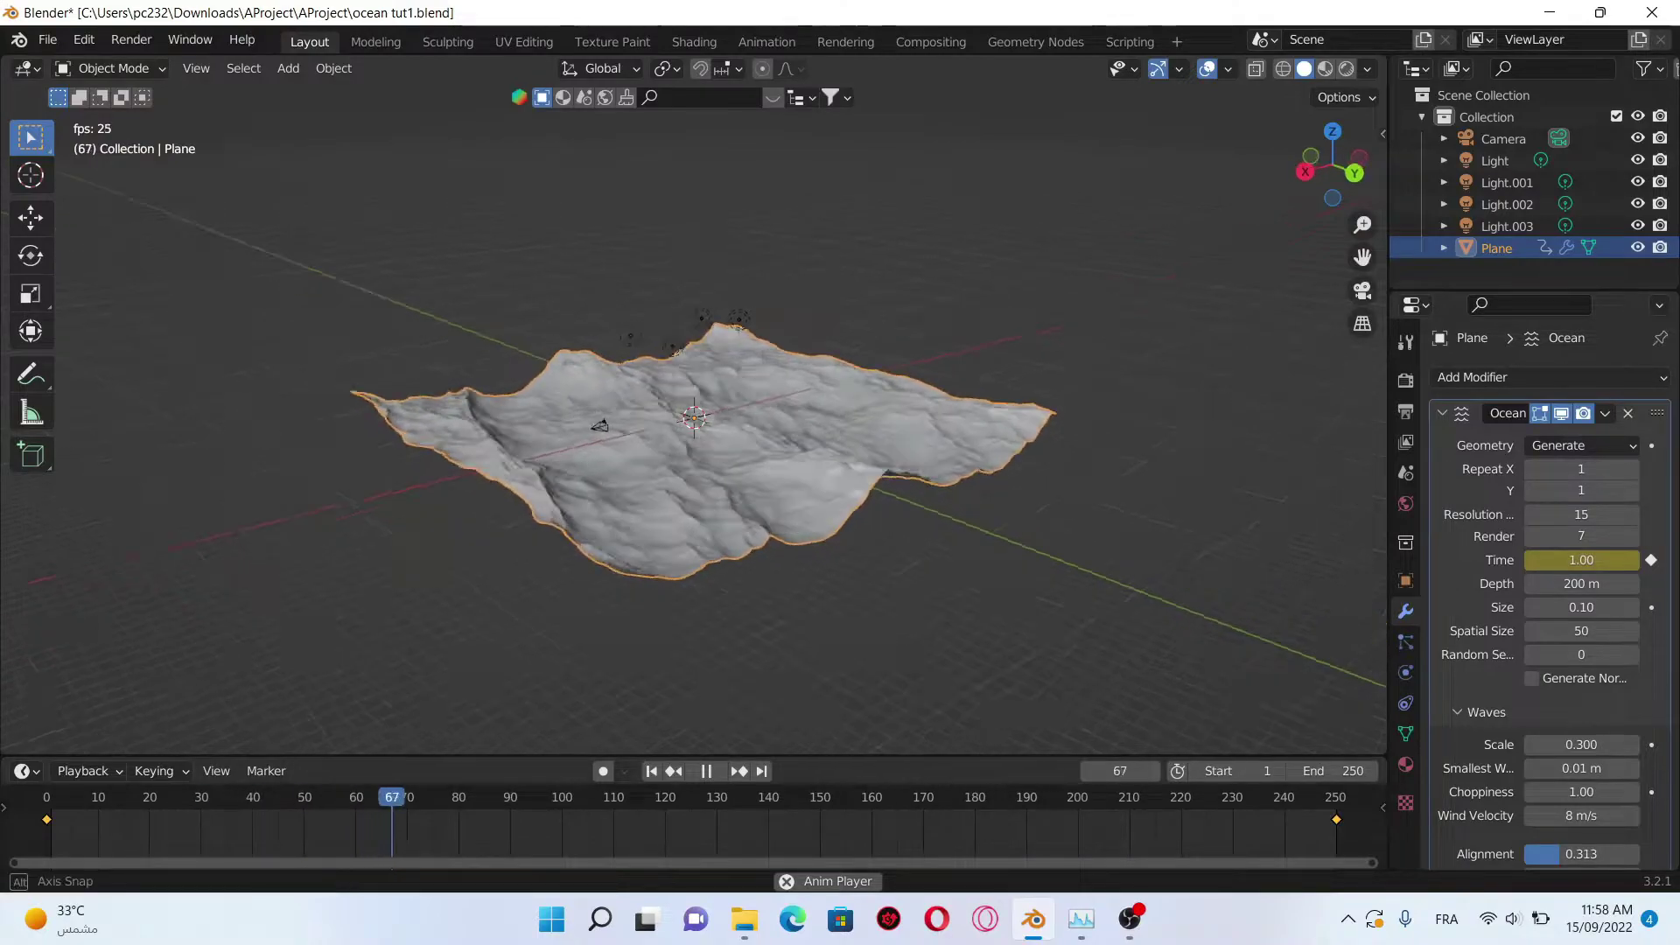
pyautogui.scroll(3, 696, 459)
pyautogui.moveTo(788, 498)
pyautogui.mouseDown(button='middle')
pyautogui.moveTo(920, 394)
pyautogui.moveTo(735, 394)
pyautogui.moveTo(684, 342)
pyautogui.moveTo(657, 419)
pyautogui.mouseUp(button='middle')
pyautogui.press('space')
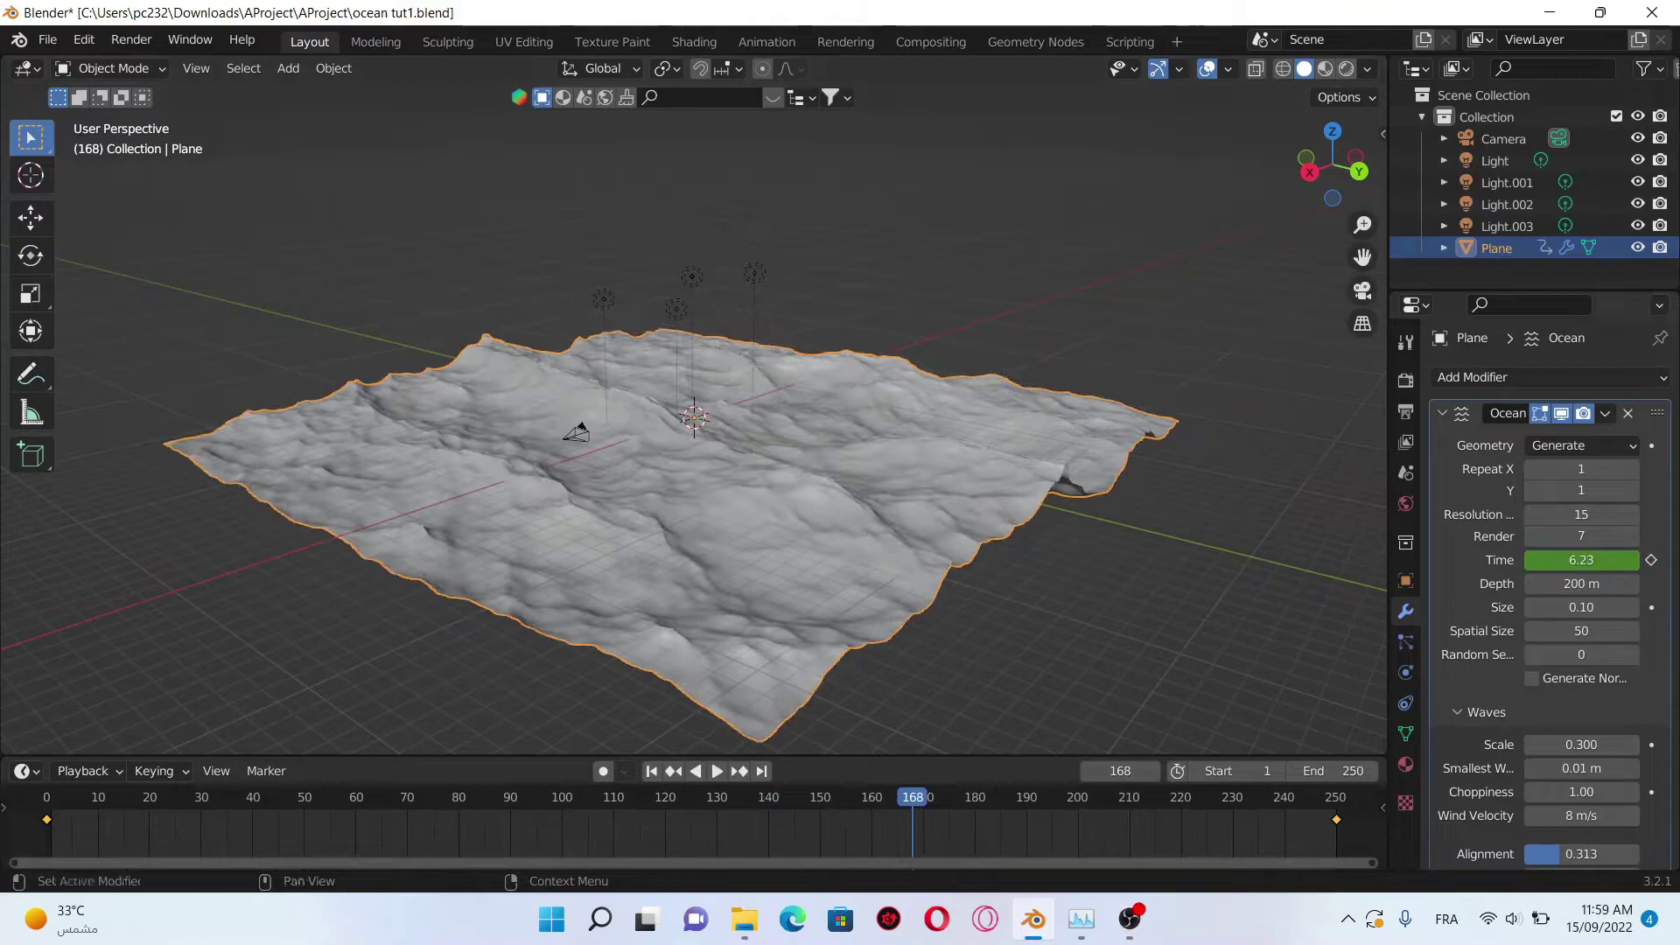
pyautogui.scroll(-3, 1548, 591)
pyautogui.scroll(-2, 1549, 590)
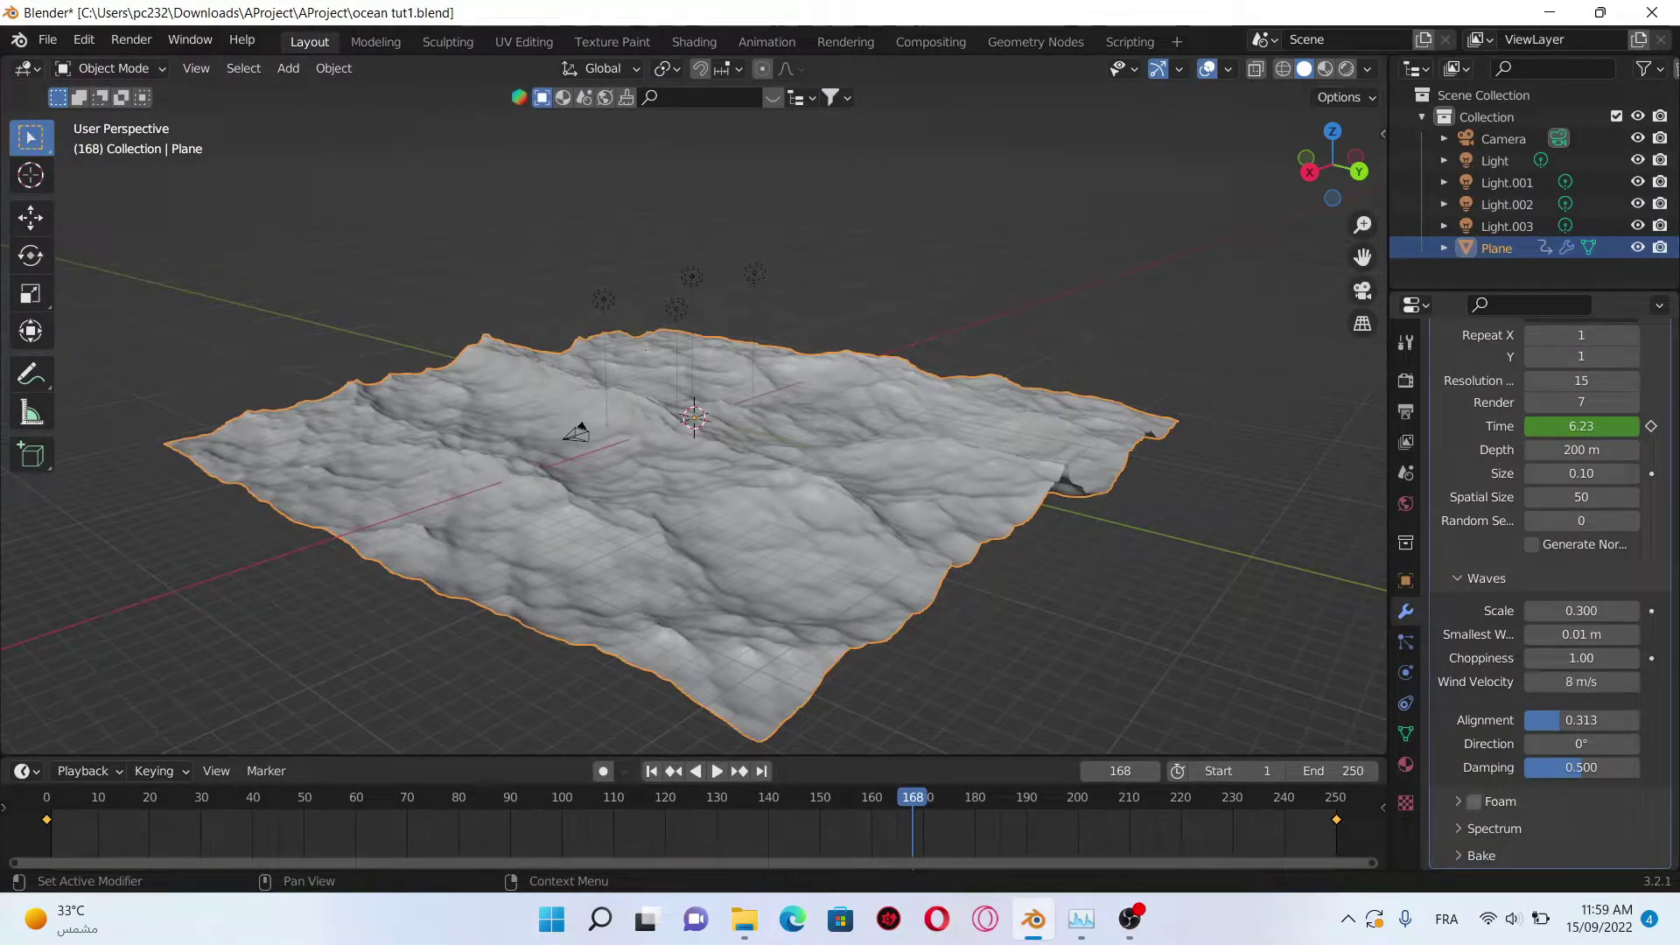
pyautogui.click(1500, 801)
pyautogui.scroll(-2, 1548, 656)
pyautogui.write('0.07')
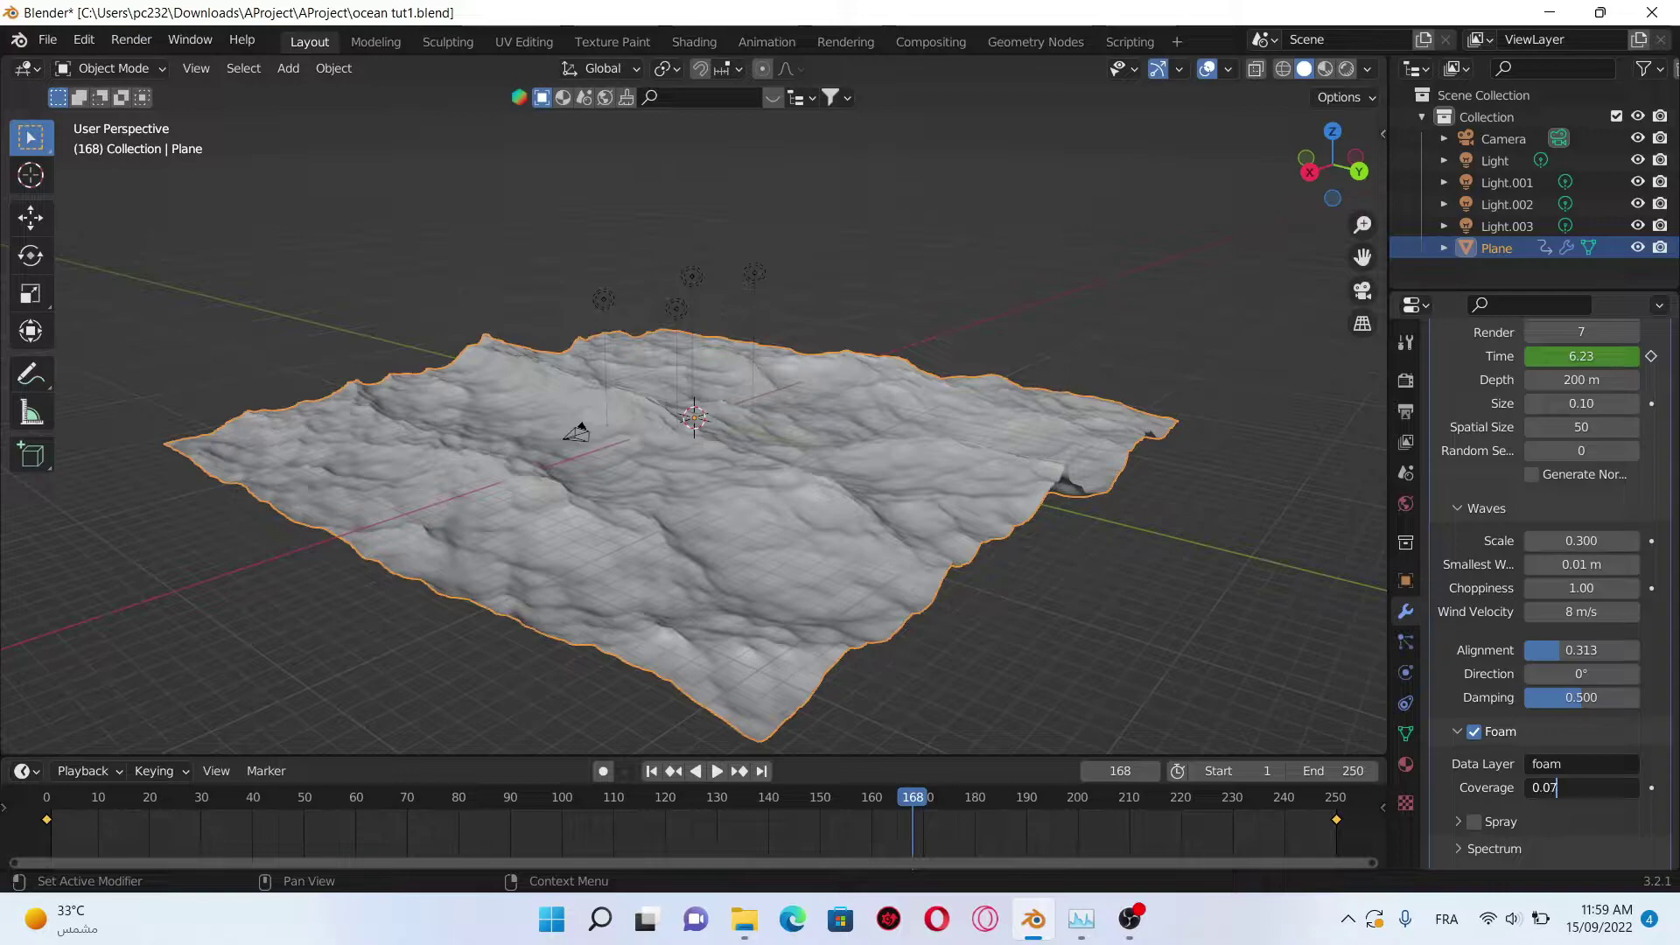
pyautogui.press('Return')
# Step: Save the file, then set the Principled BSDF to Metallic 1 and full Transmission
pyautogui.hotkey('ctrl', 's')
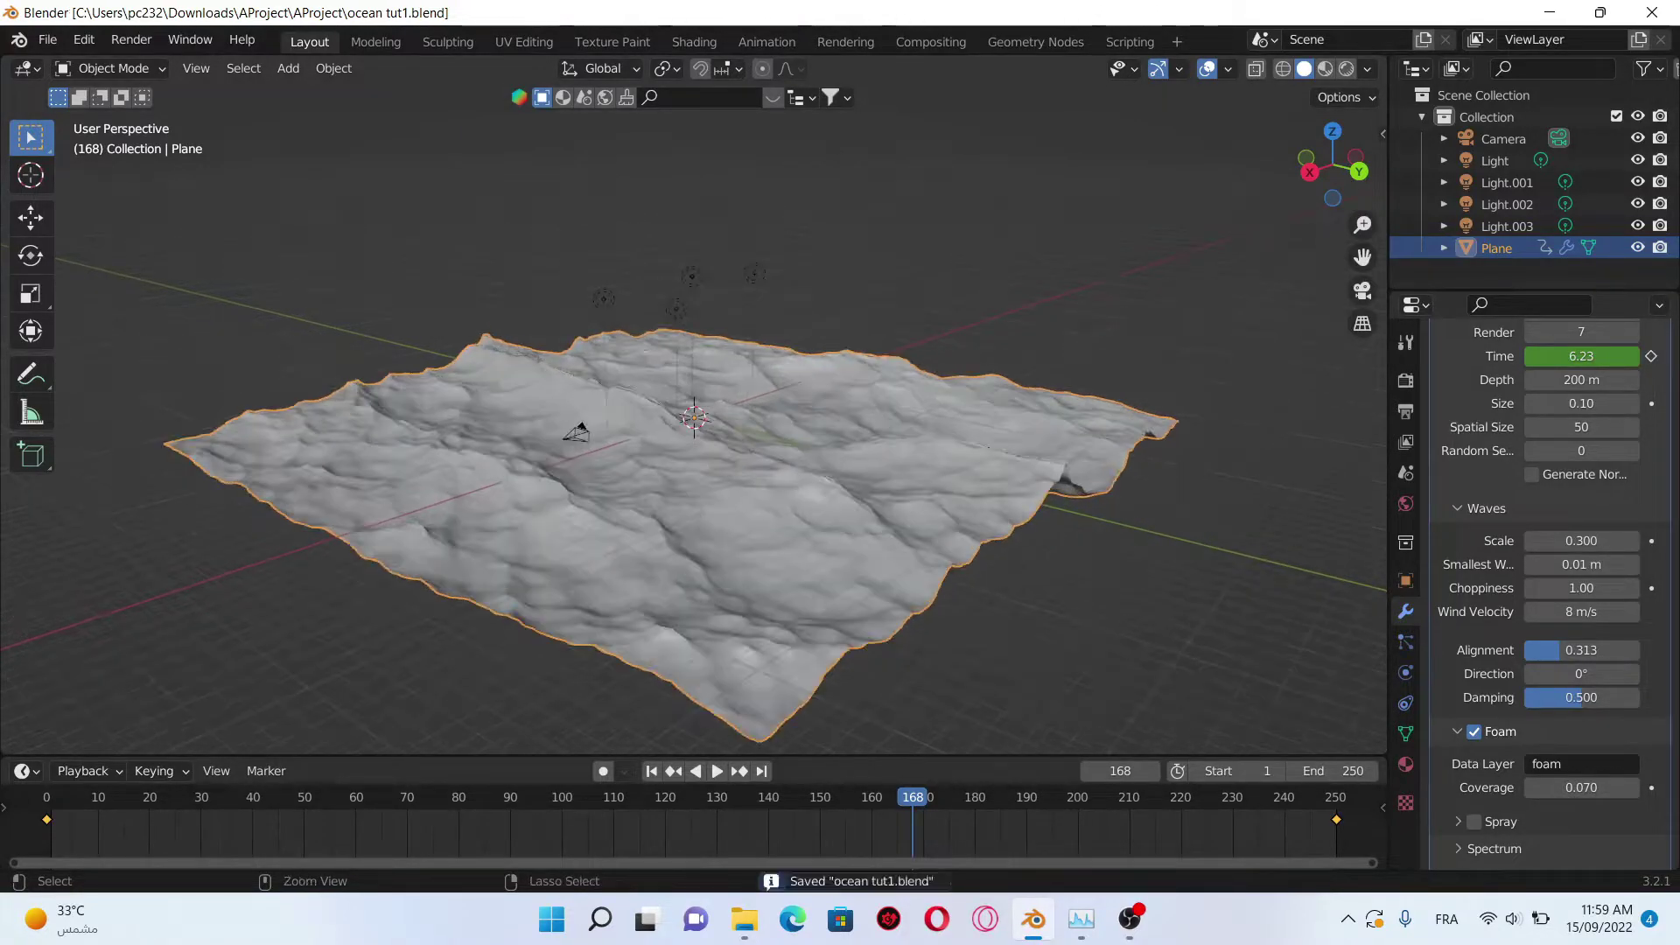
pyautogui.scroll(3, 697, 461)
pyautogui.moveTo(696, 459); pyautogui.dragTo(735, 420, button='middle')
pyautogui.click(694, 41)
pyautogui.moveTo(1023, 736); pyautogui.dragTo(971, 734, button='middle')
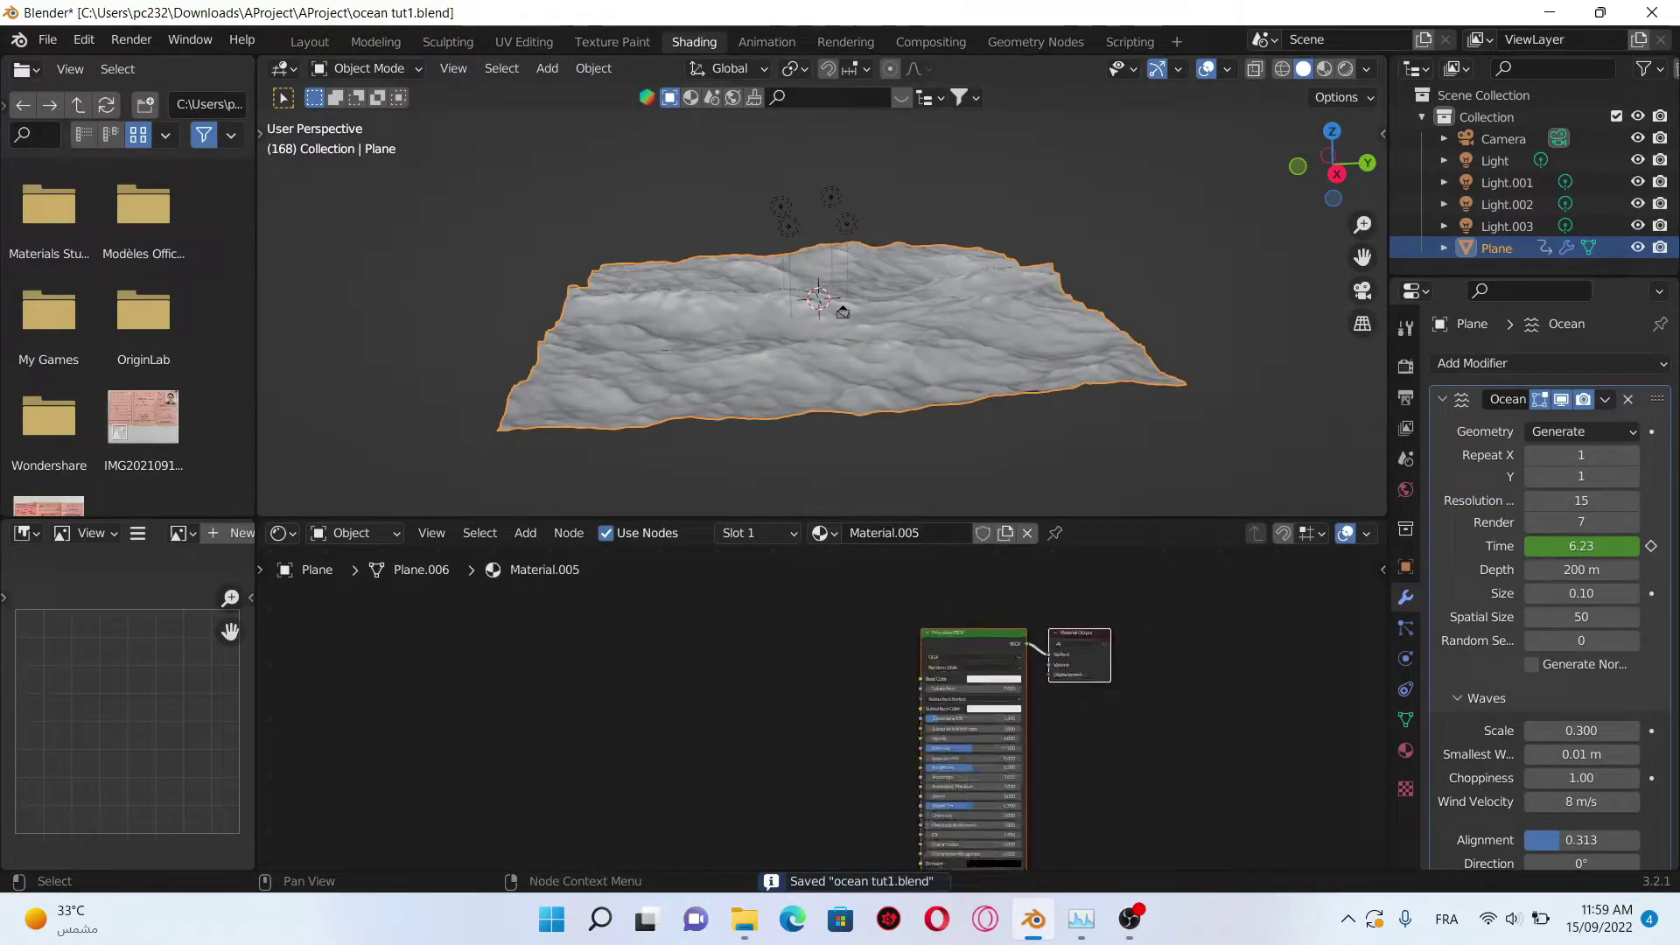
pyautogui.scroll(2, 972, 735)
pyautogui.scroll(2, 839, 656)
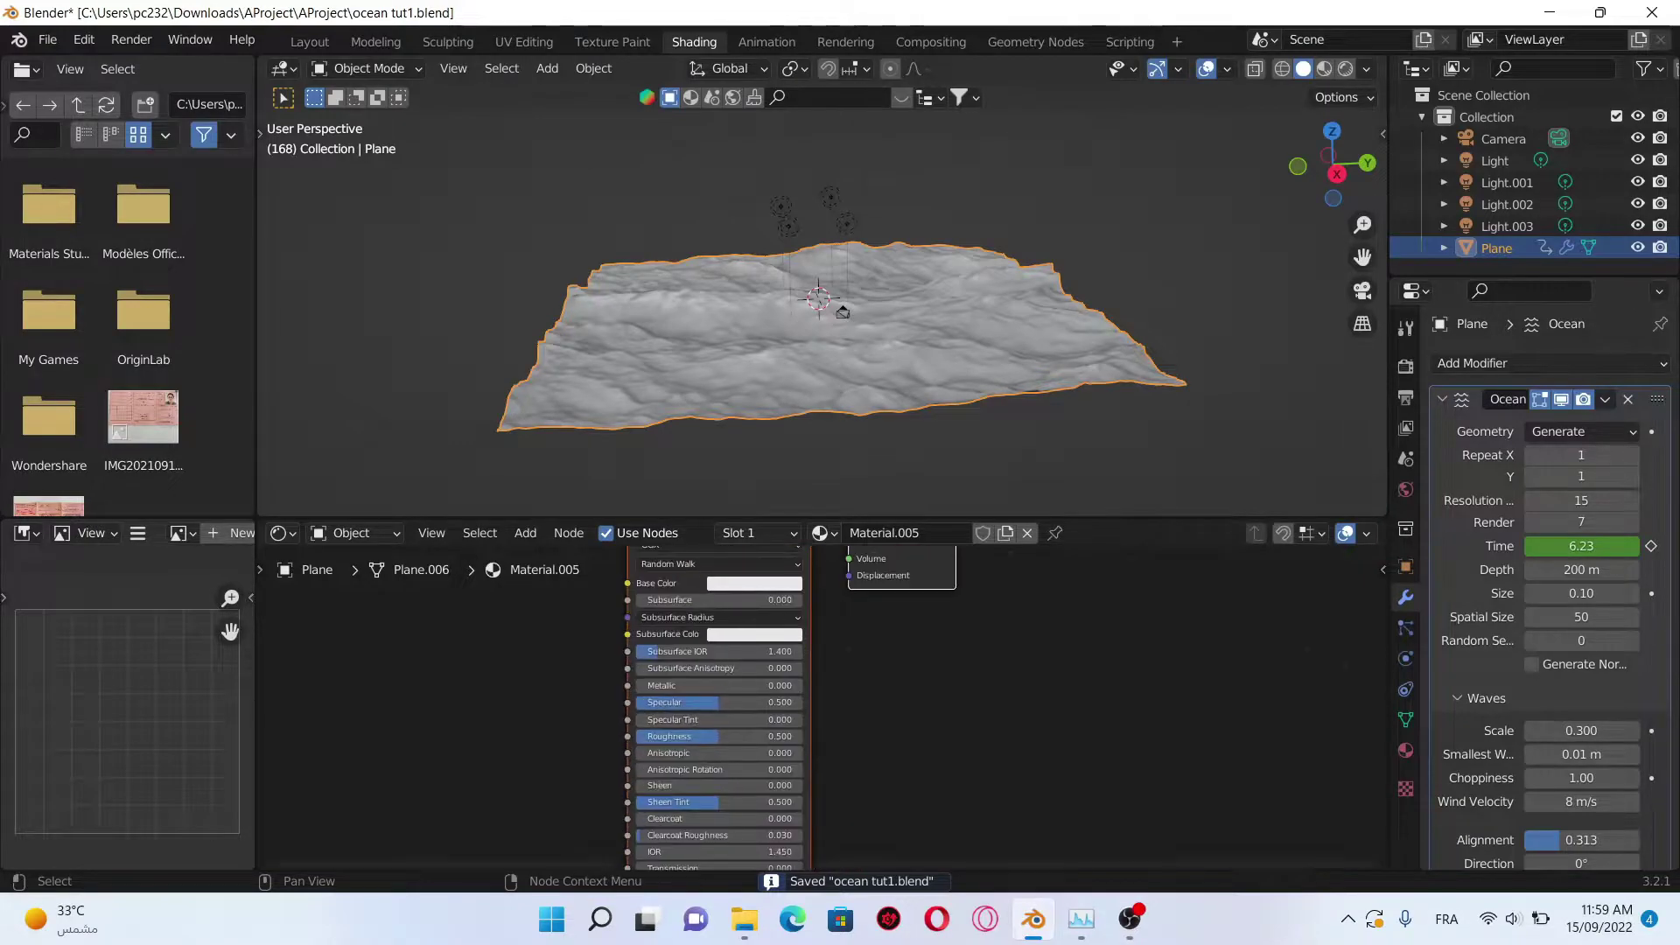
pyautogui.moveTo(841, 683); pyautogui.dragTo(971, 670, button='middle')
pyautogui.doubleClick(850, 670)
pyautogui.write('1')
pyautogui.press('Return')
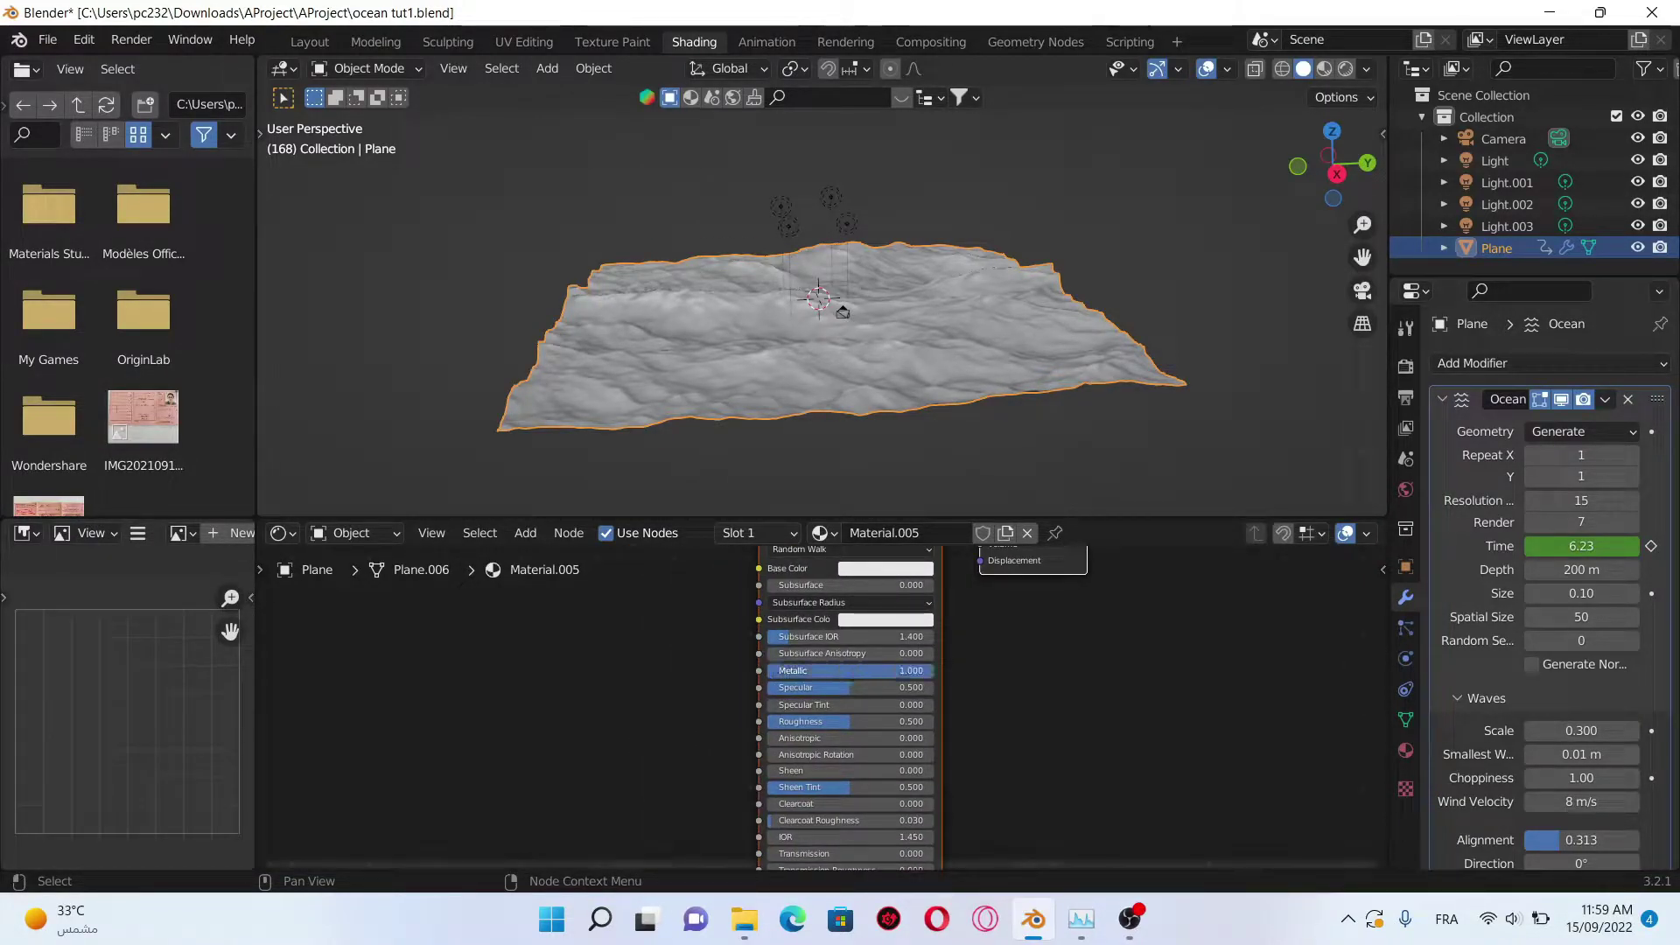
pyautogui.scroll(-3, 854, 709)
pyautogui.moveTo(788, 734); pyautogui.dragTo(880, 734)
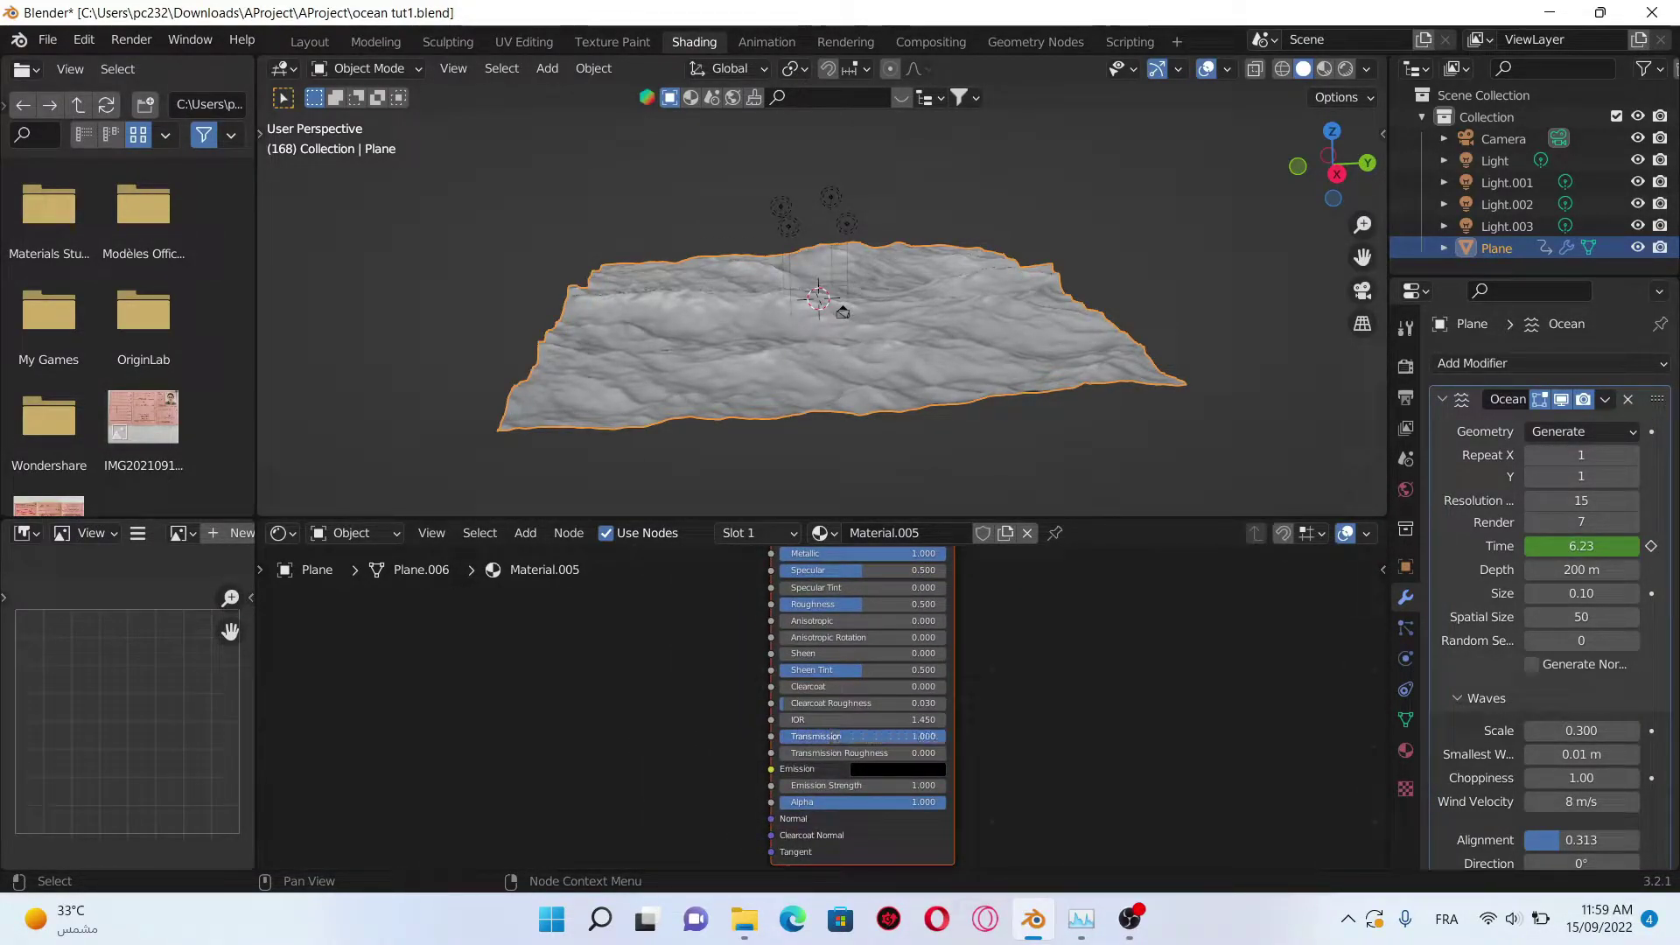
pyautogui.scroll(-3, 853, 710)
# Step: Add a Noise Texture node with texture coordinate and mapping nodes
pyautogui.hotkey('shift', 'a')
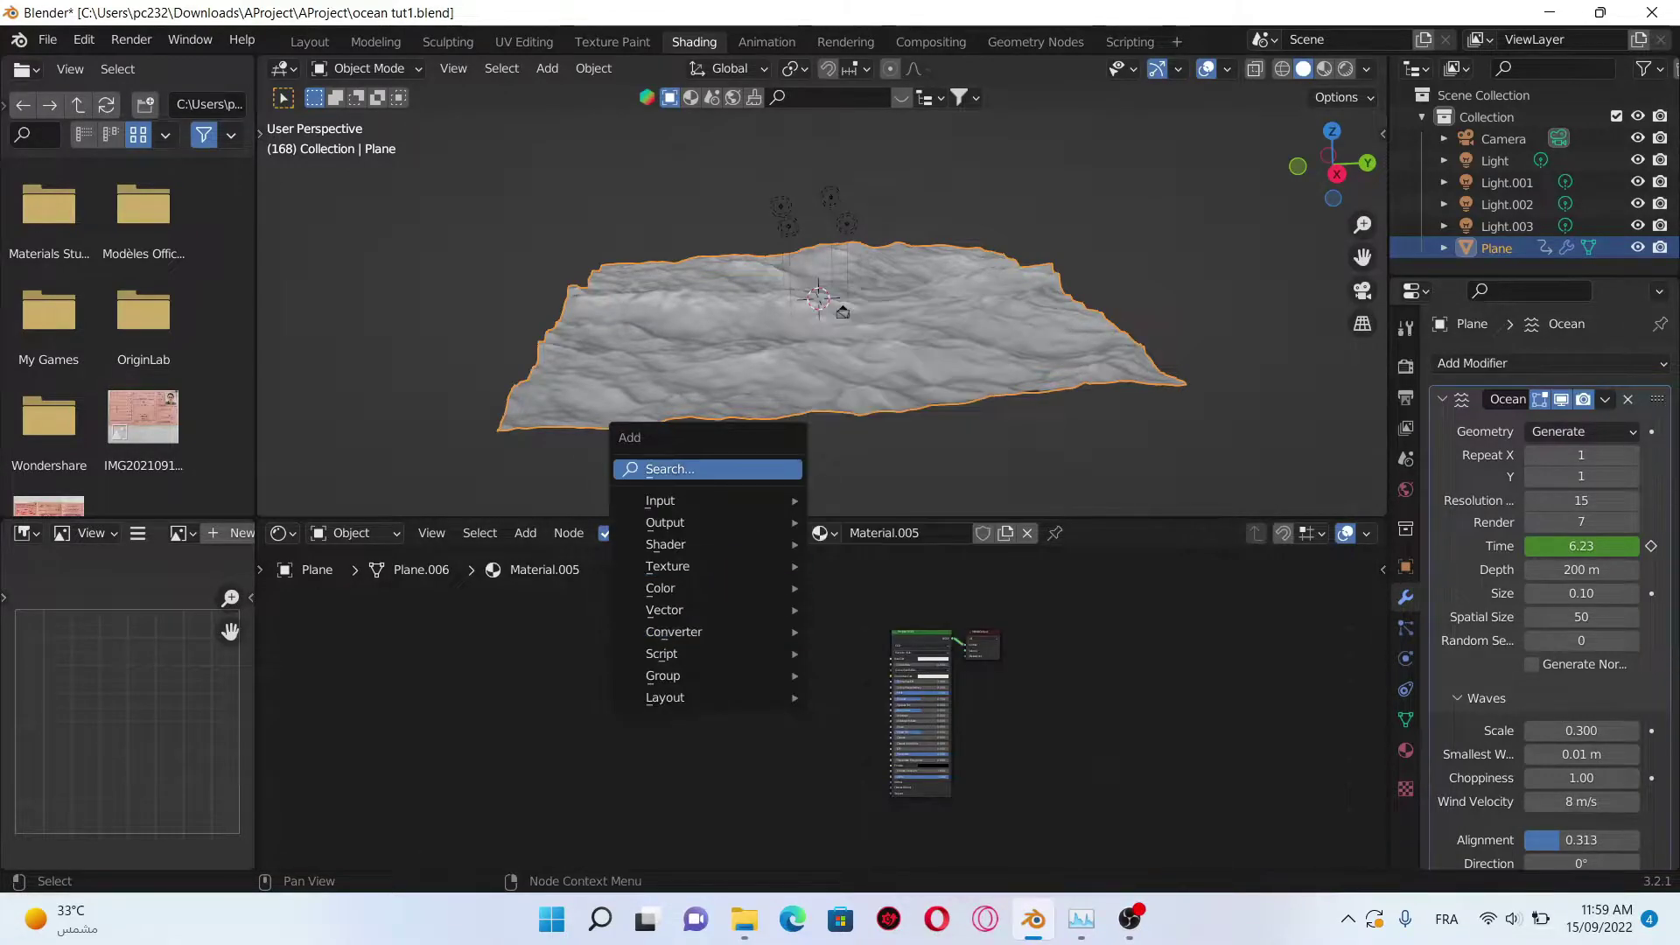
pyautogui.click(707, 469)
pyautogui.write('nois')
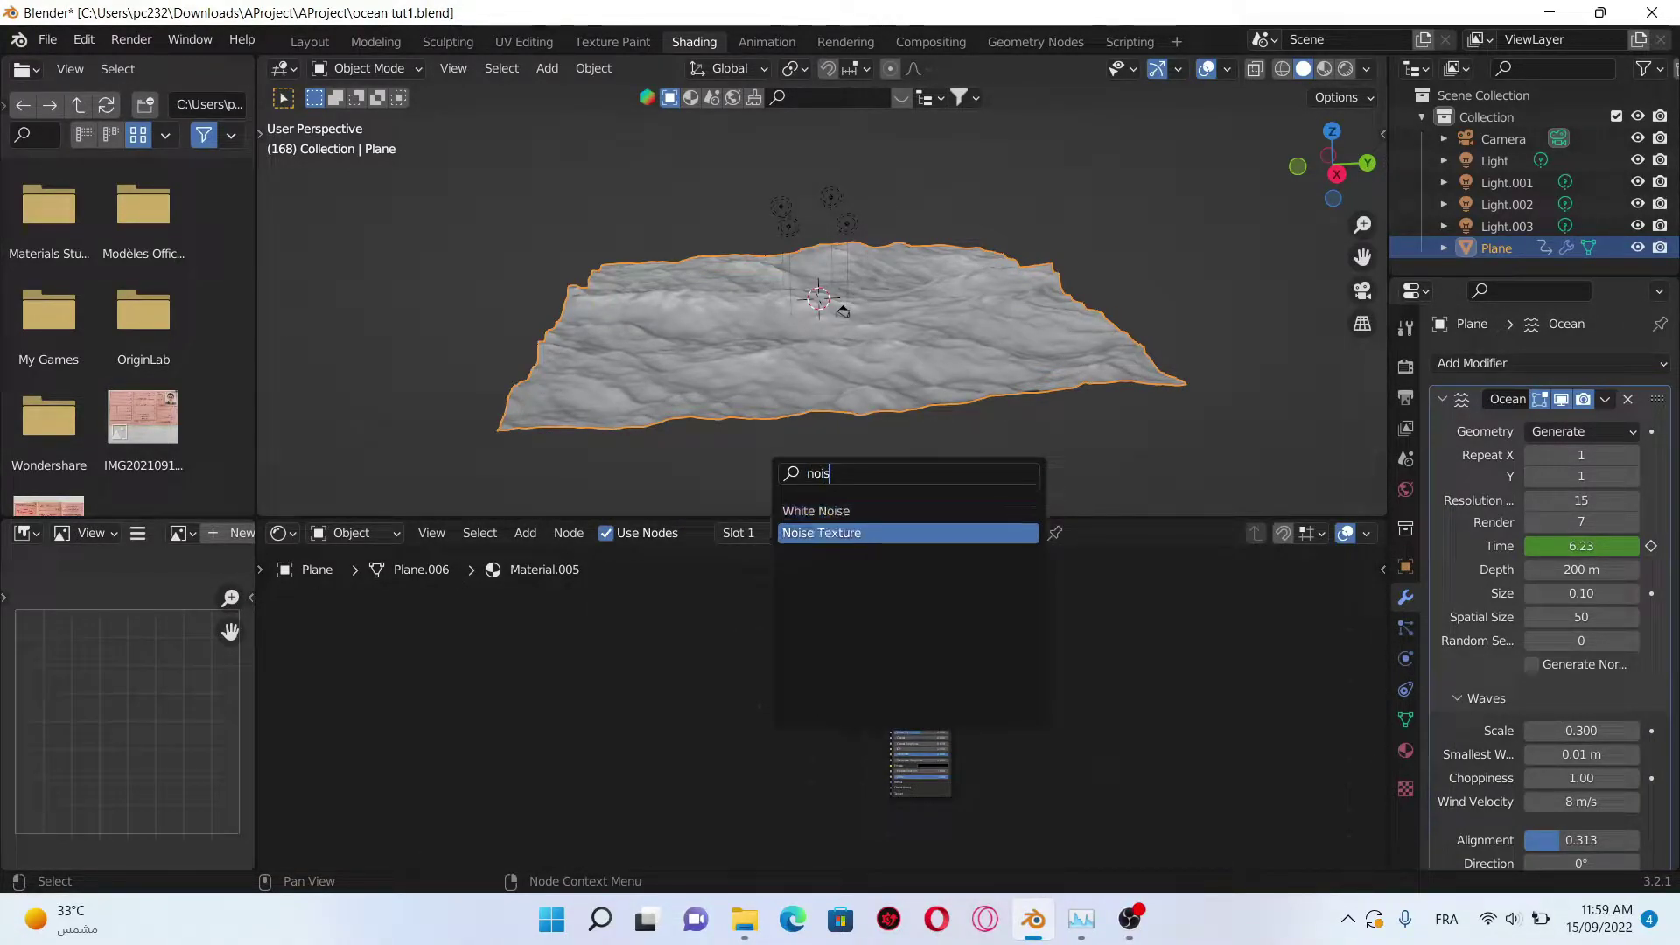
pyautogui.press('Return')
pyautogui.click(769, 691)
pyautogui.scroll(2, 795, 666)
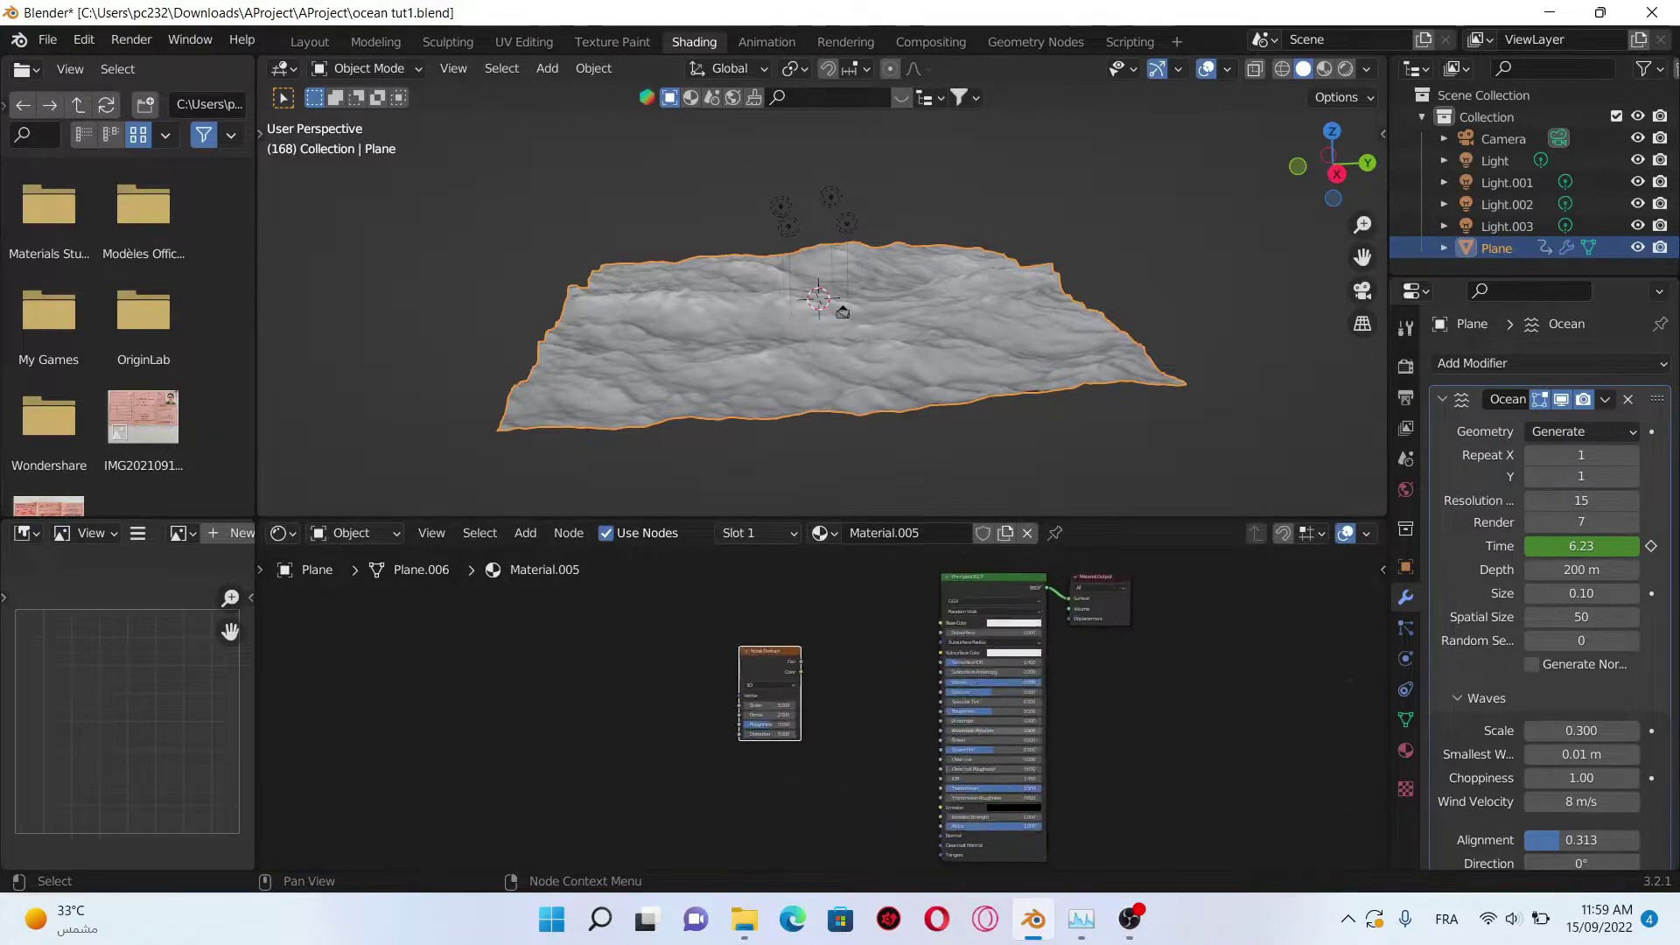
pyautogui.scroll(2, 735, 656)
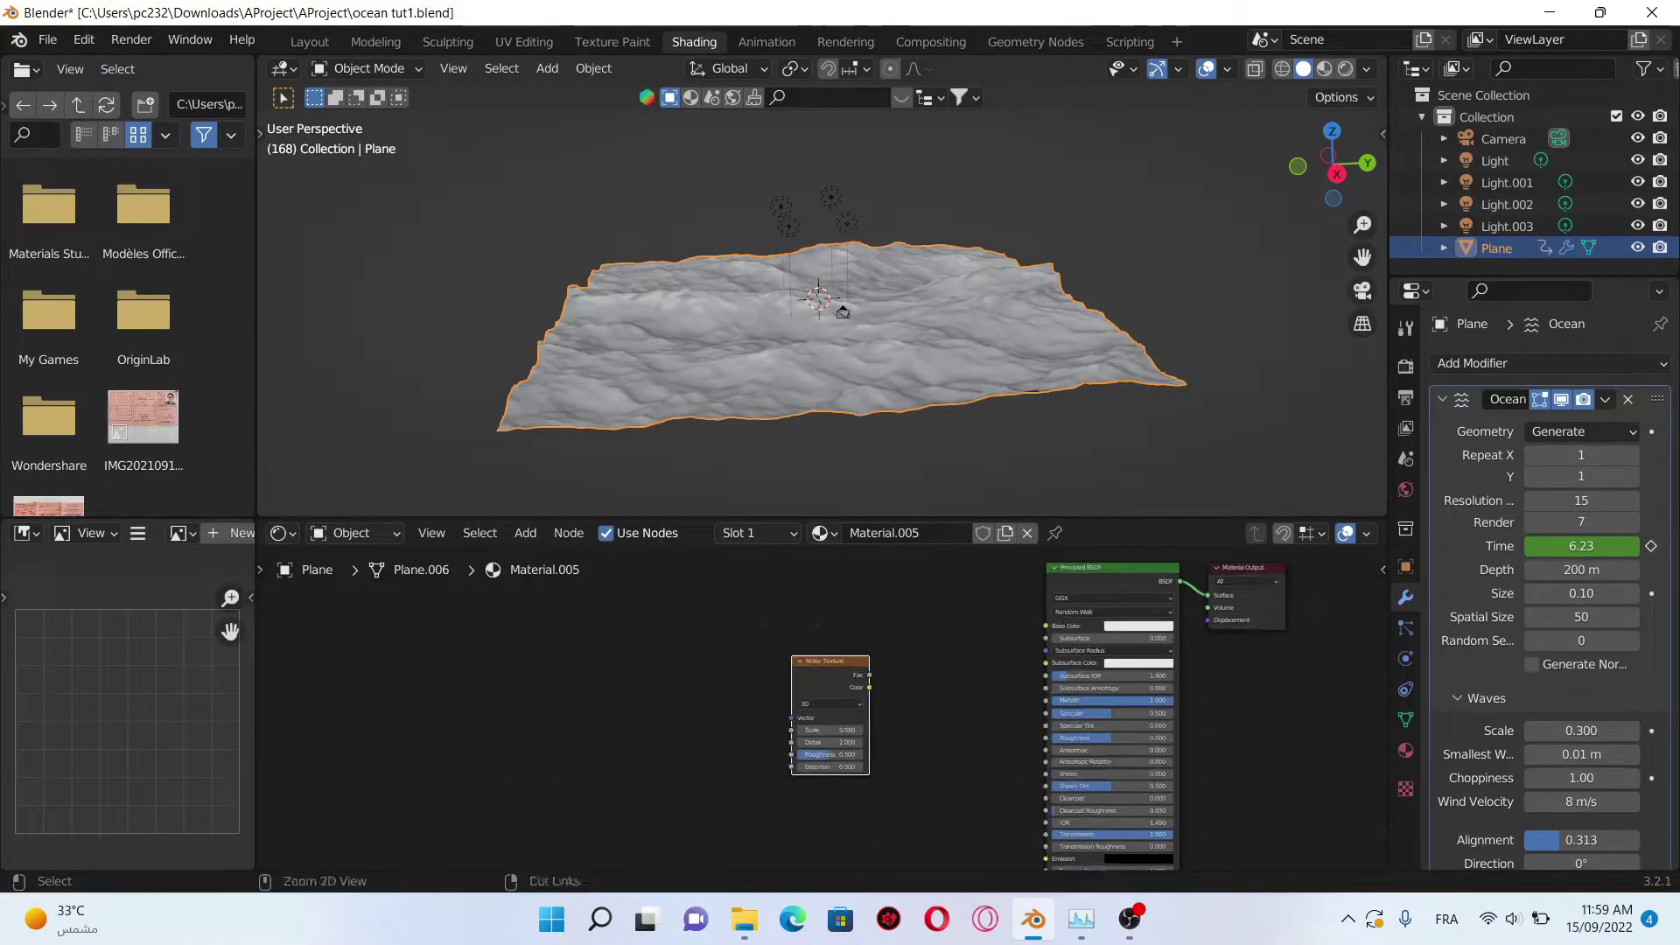
pyautogui.hotkey('ctrl', 't')
pyautogui.scroll(3, 787, 709)
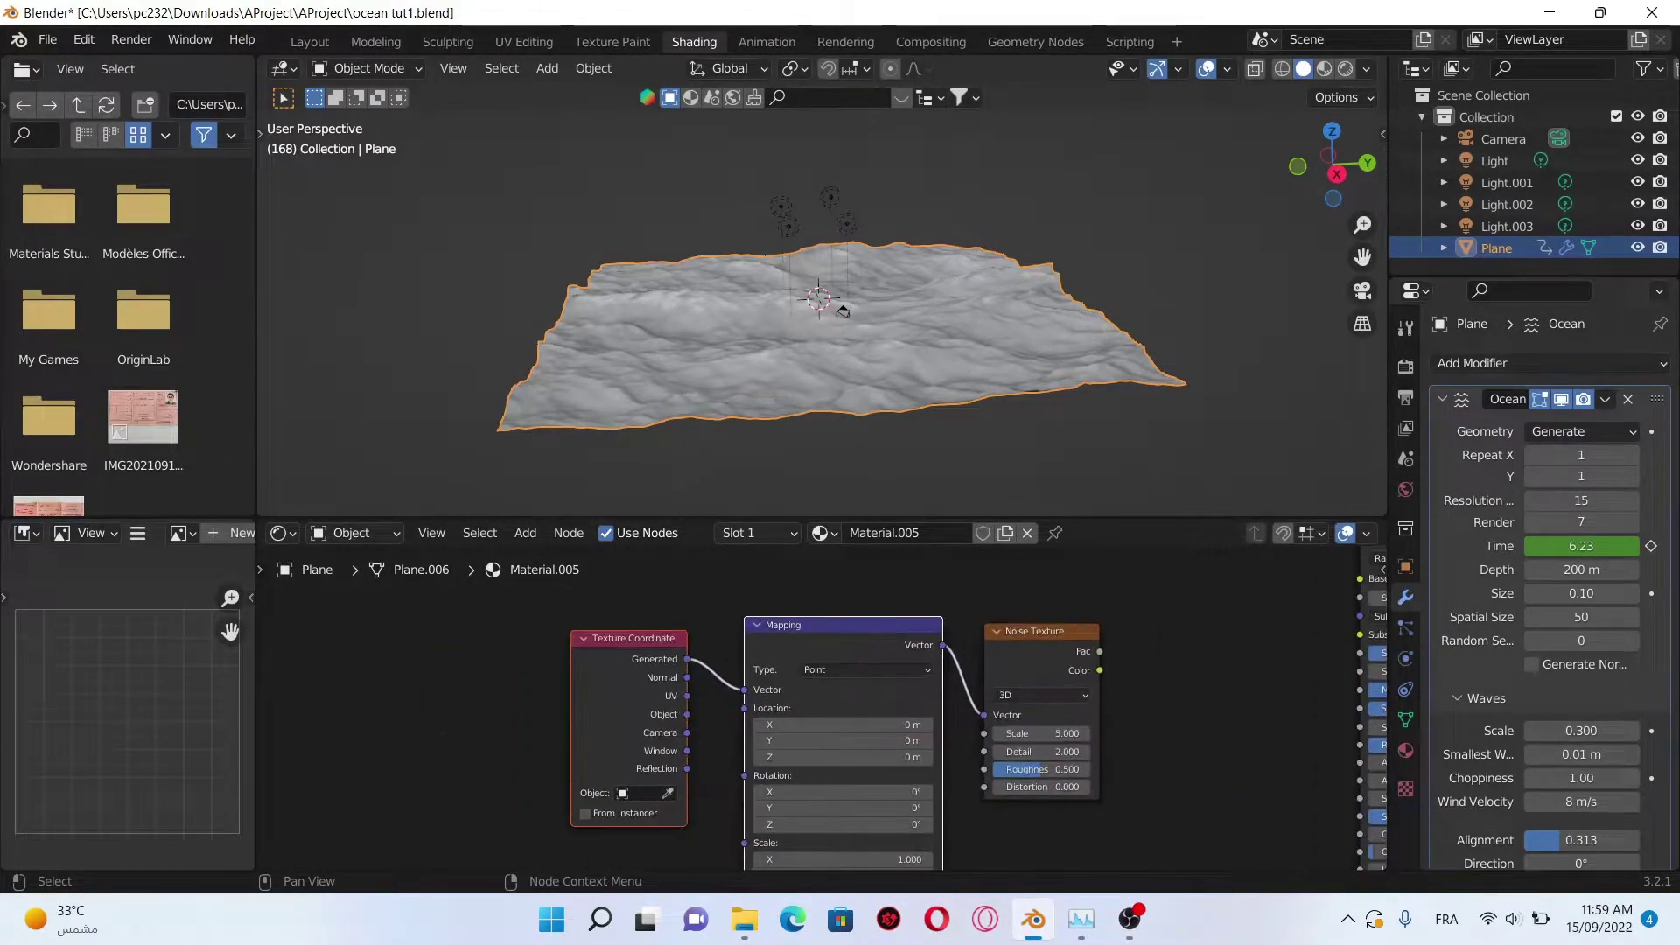
pyautogui.scroll(1, 813, 630)
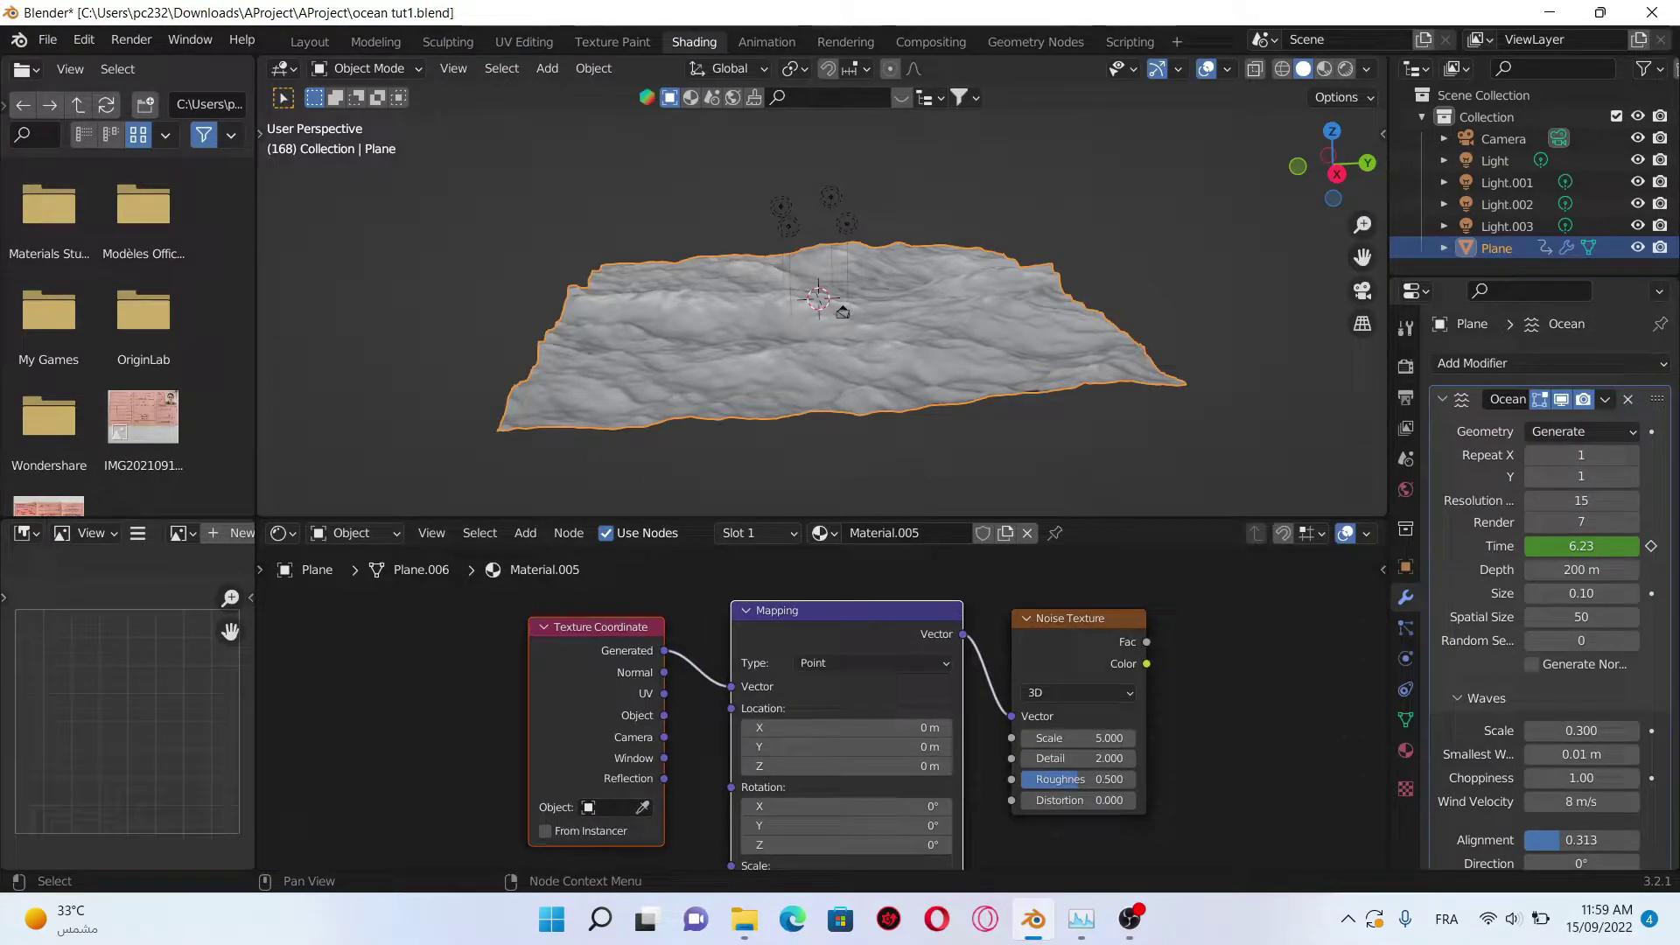
pyautogui.scroll(-3, 788, 683)
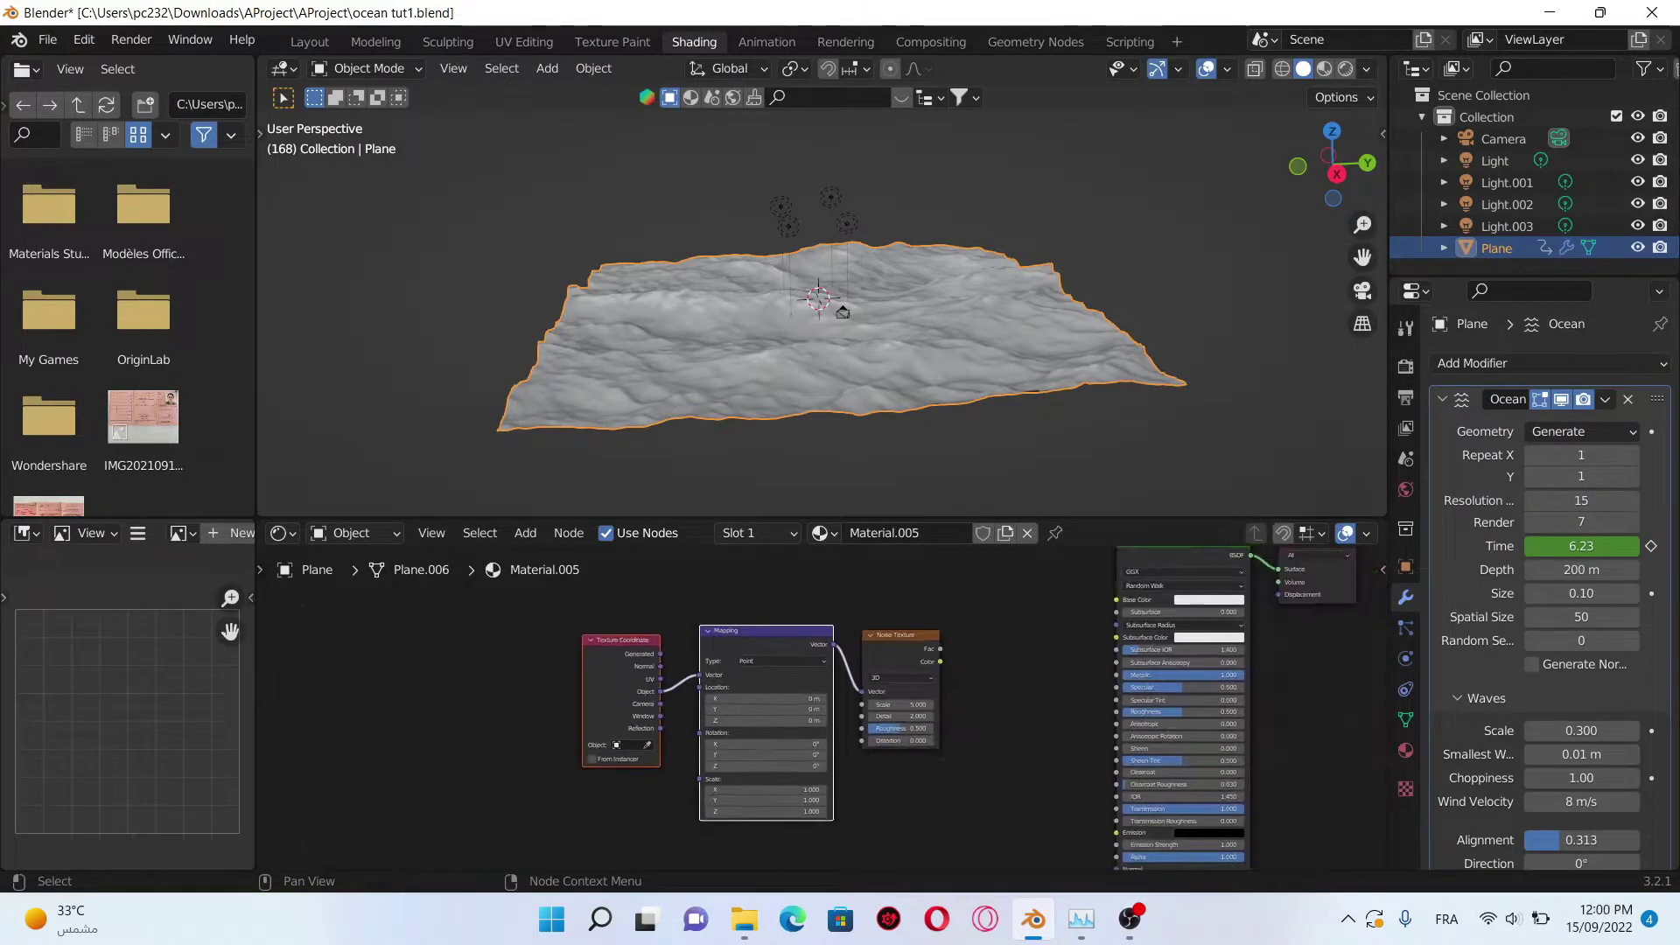
# Step: Add a ColorRamp node beside the noise and a Bump node below it
pyautogui.moveTo(814, 708); pyautogui.dragTo(656, 735, button='middle')
pyautogui.hotkey('shift', 'a')
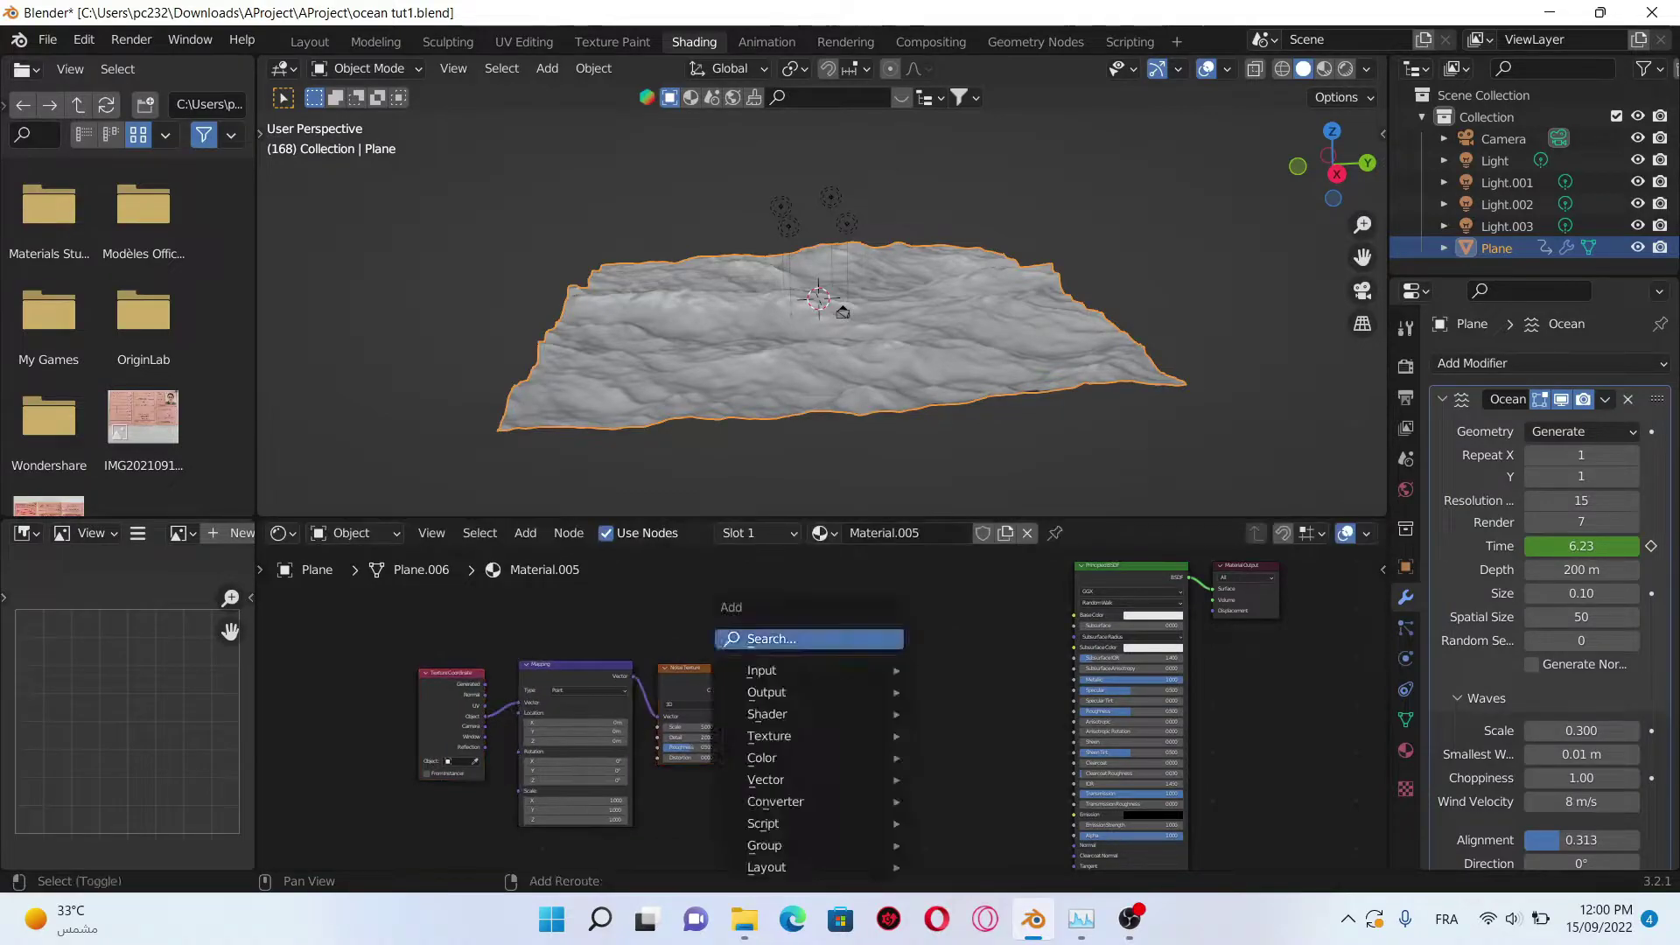
pyautogui.click(808, 638)
pyautogui.write('col')
pyautogui.press('Return')
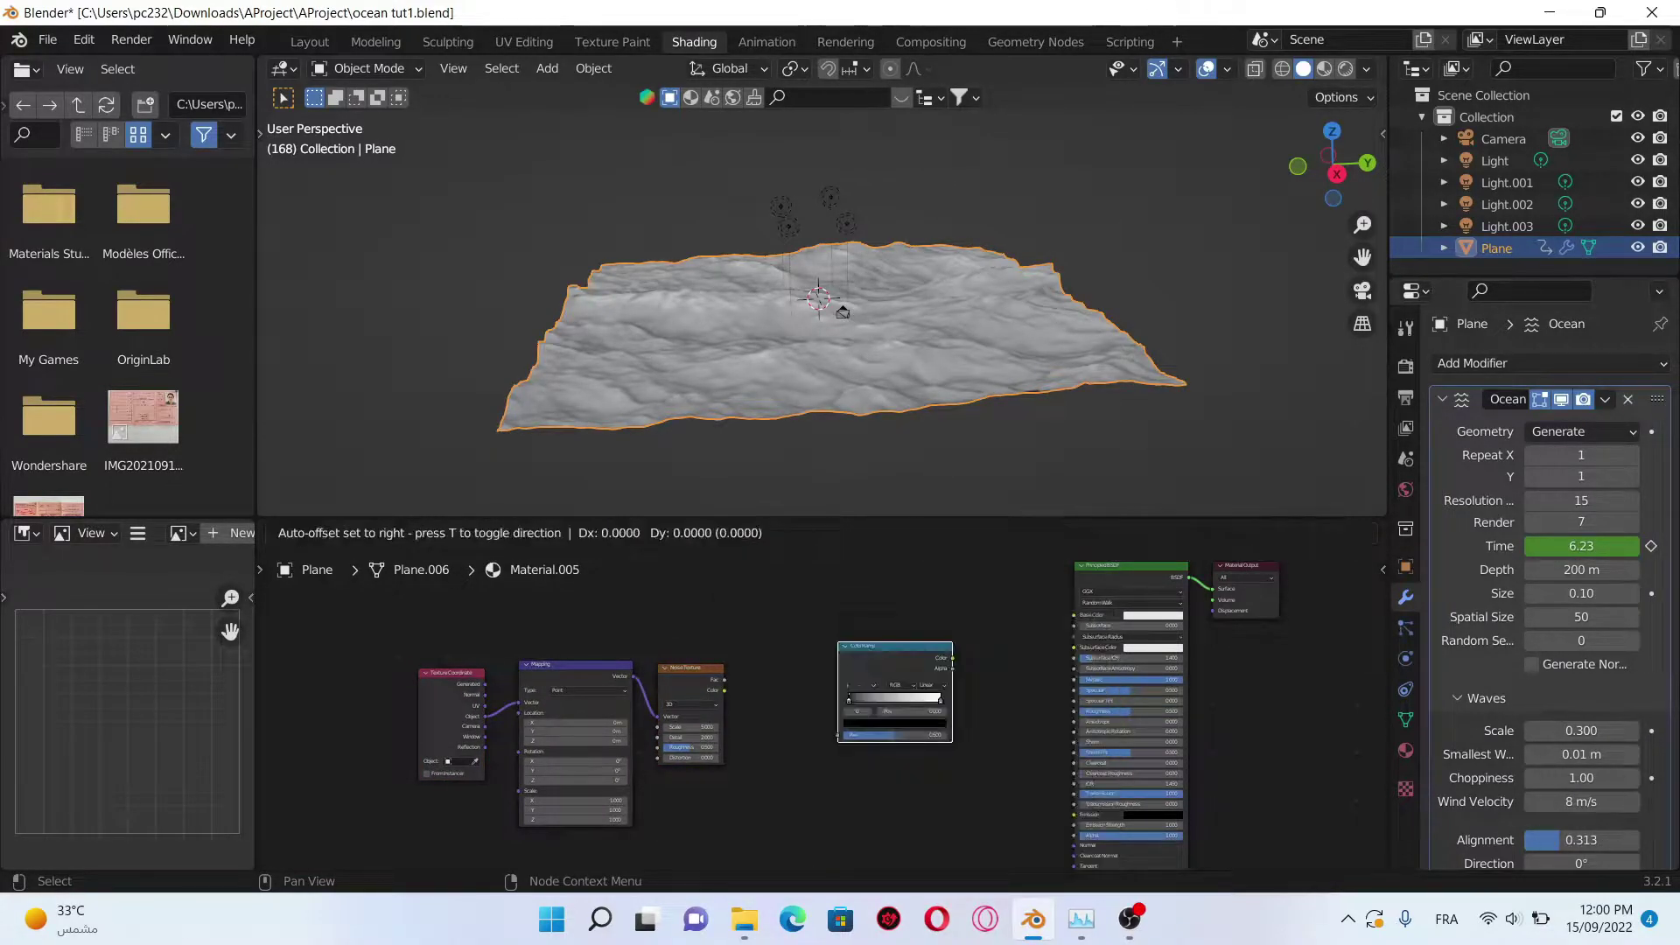
pyautogui.click(892, 691)
pyautogui.moveTo(853, 736); pyautogui.dragTo(787, 630, button='middle')
pyautogui.hotkey('shift', 'a')
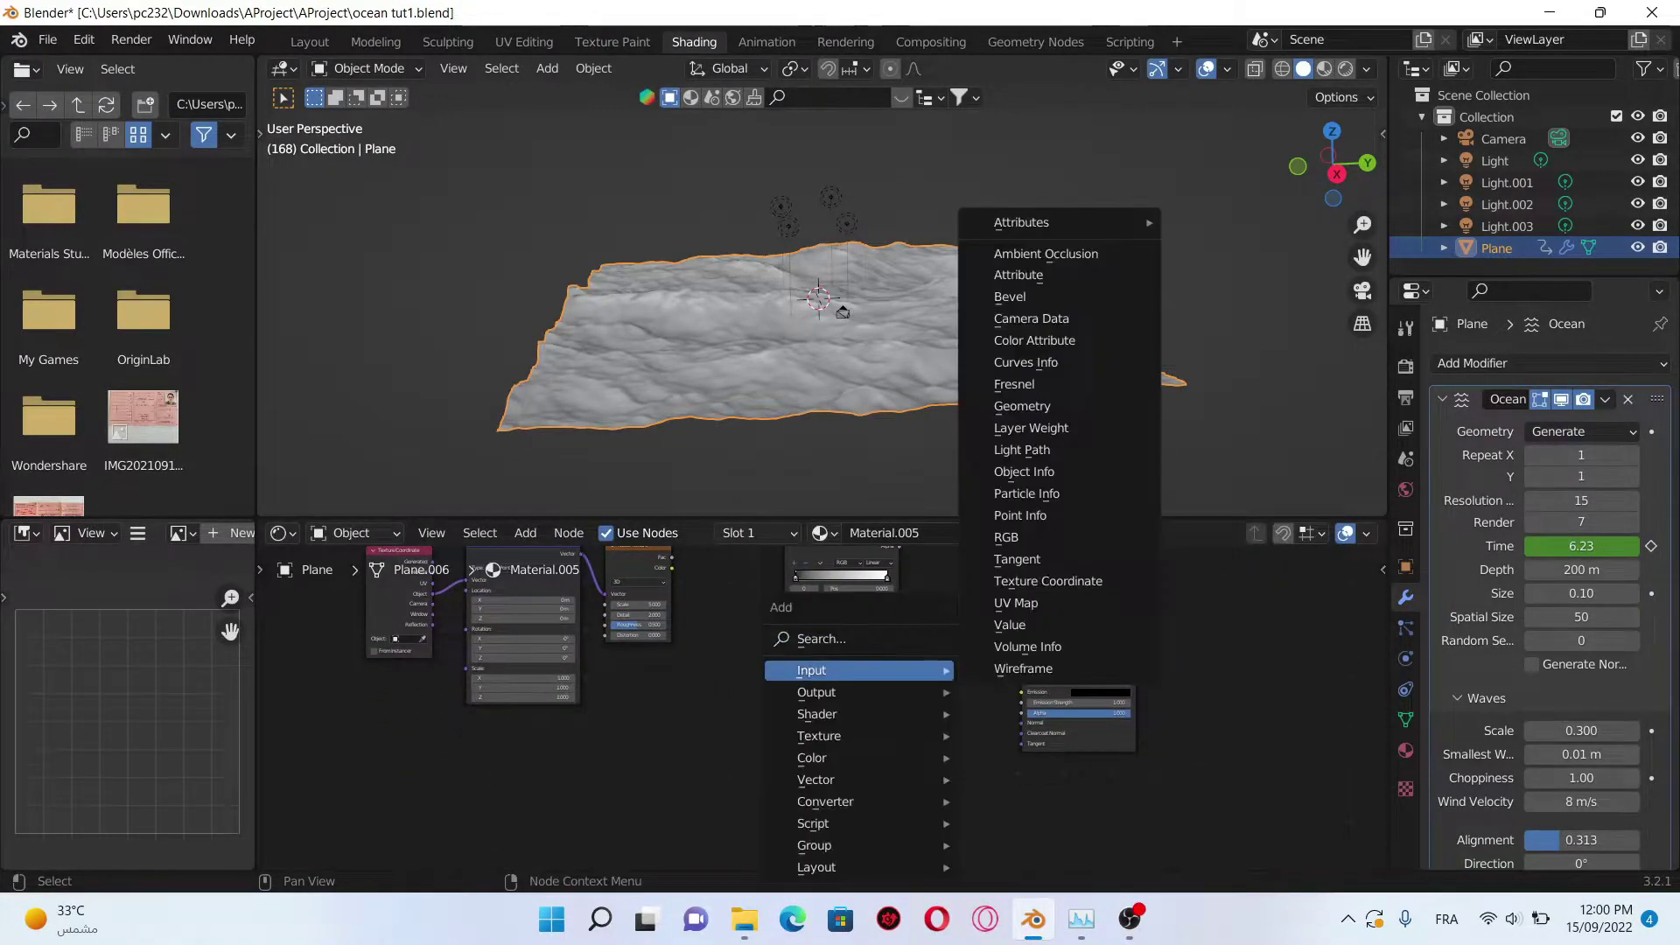
pyautogui.click(918, 663)
pyautogui.write('bump')
pyautogui.press('Return')
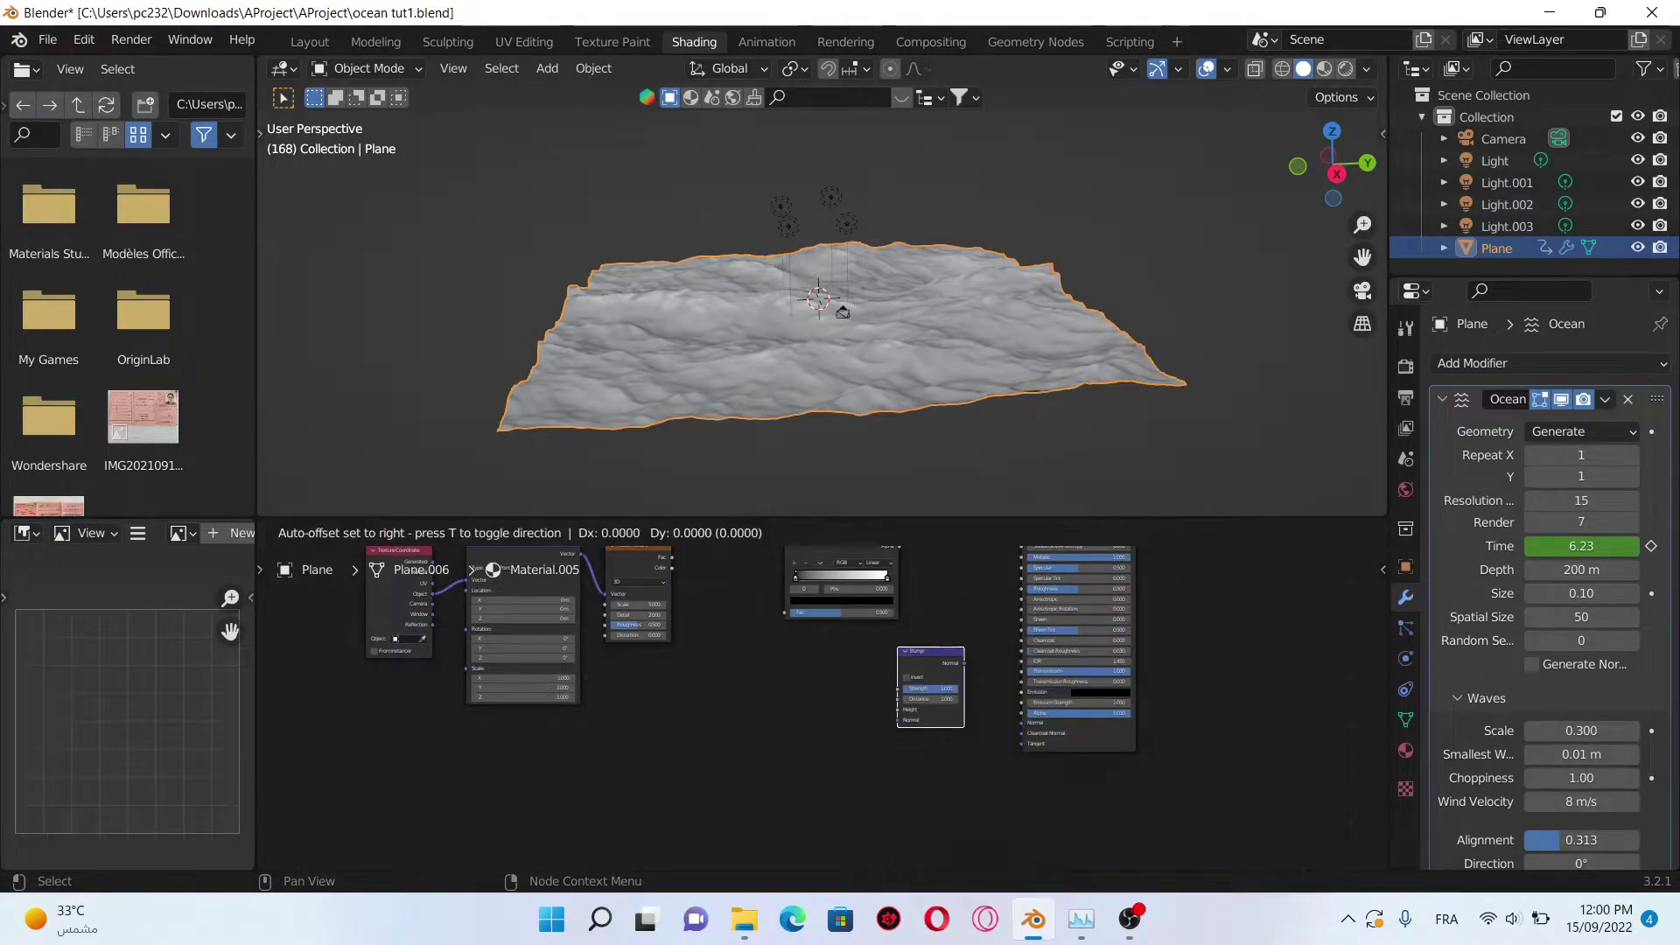
pyautogui.click(926, 683)
# Step: Wire the noise into ColorRamp and Bump, with ColorRamp to Roughness and Bump to Normal
pyautogui.moveTo(788, 657); pyautogui.dragTo(845, 711, button='middle')
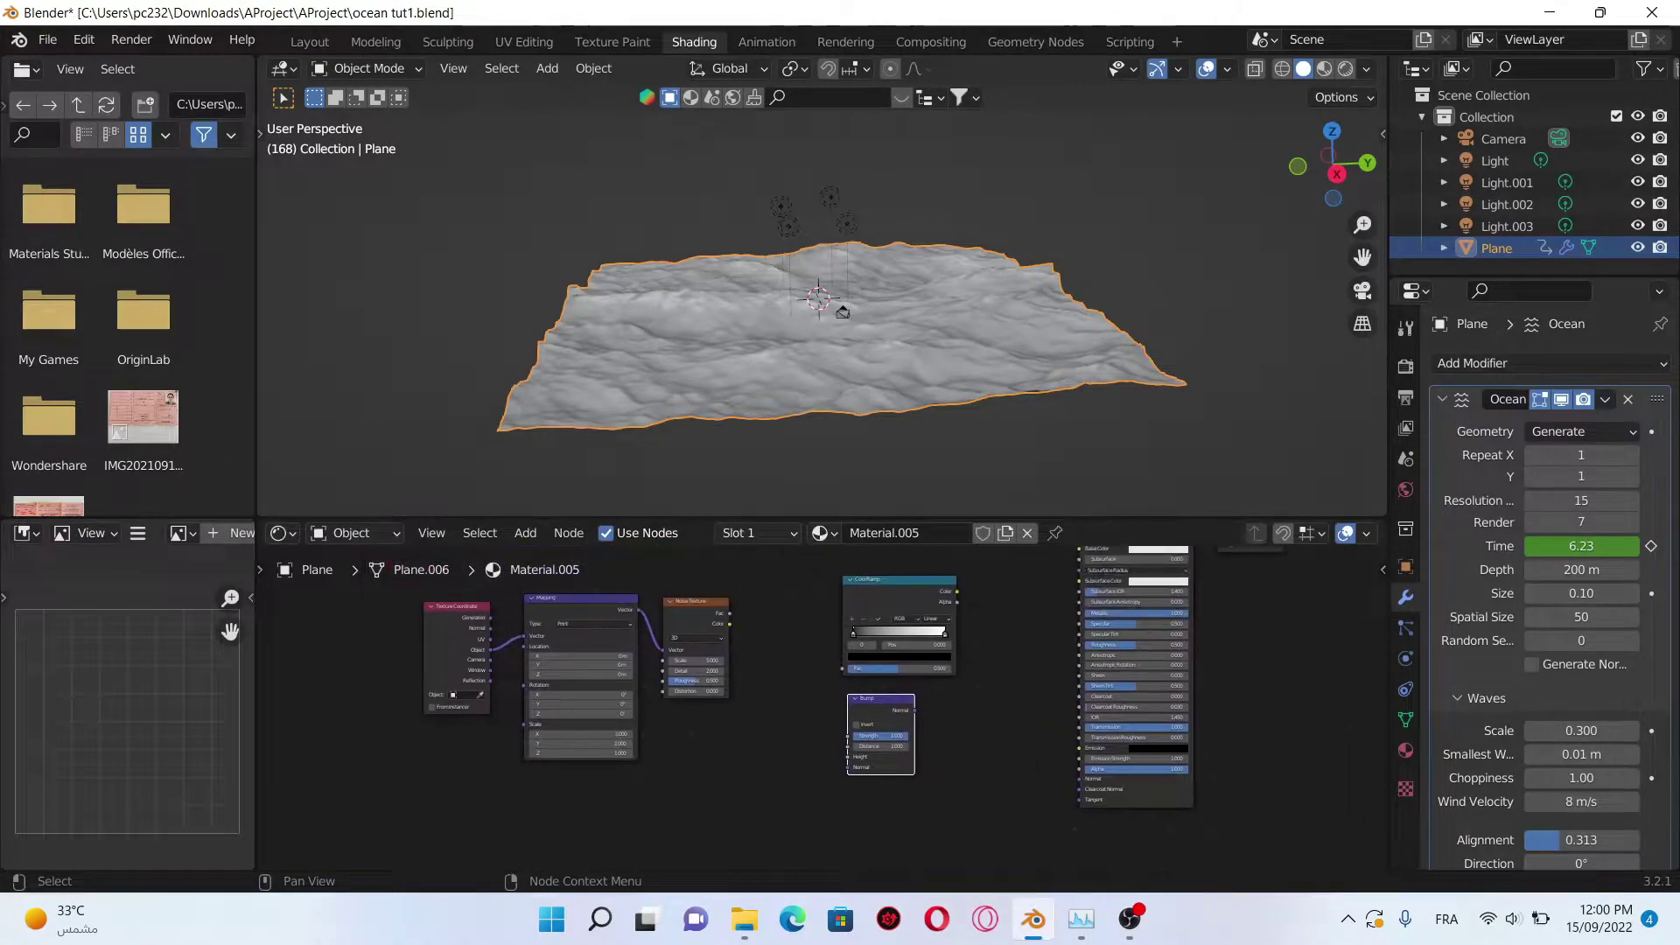
pyautogui.moveTo(731, 609)
pyautogui.mouseDown()
pyautogui.moveTo(823, 725)
pyautogui.moveTo(810, 730)
pyautogui.mouseUp()
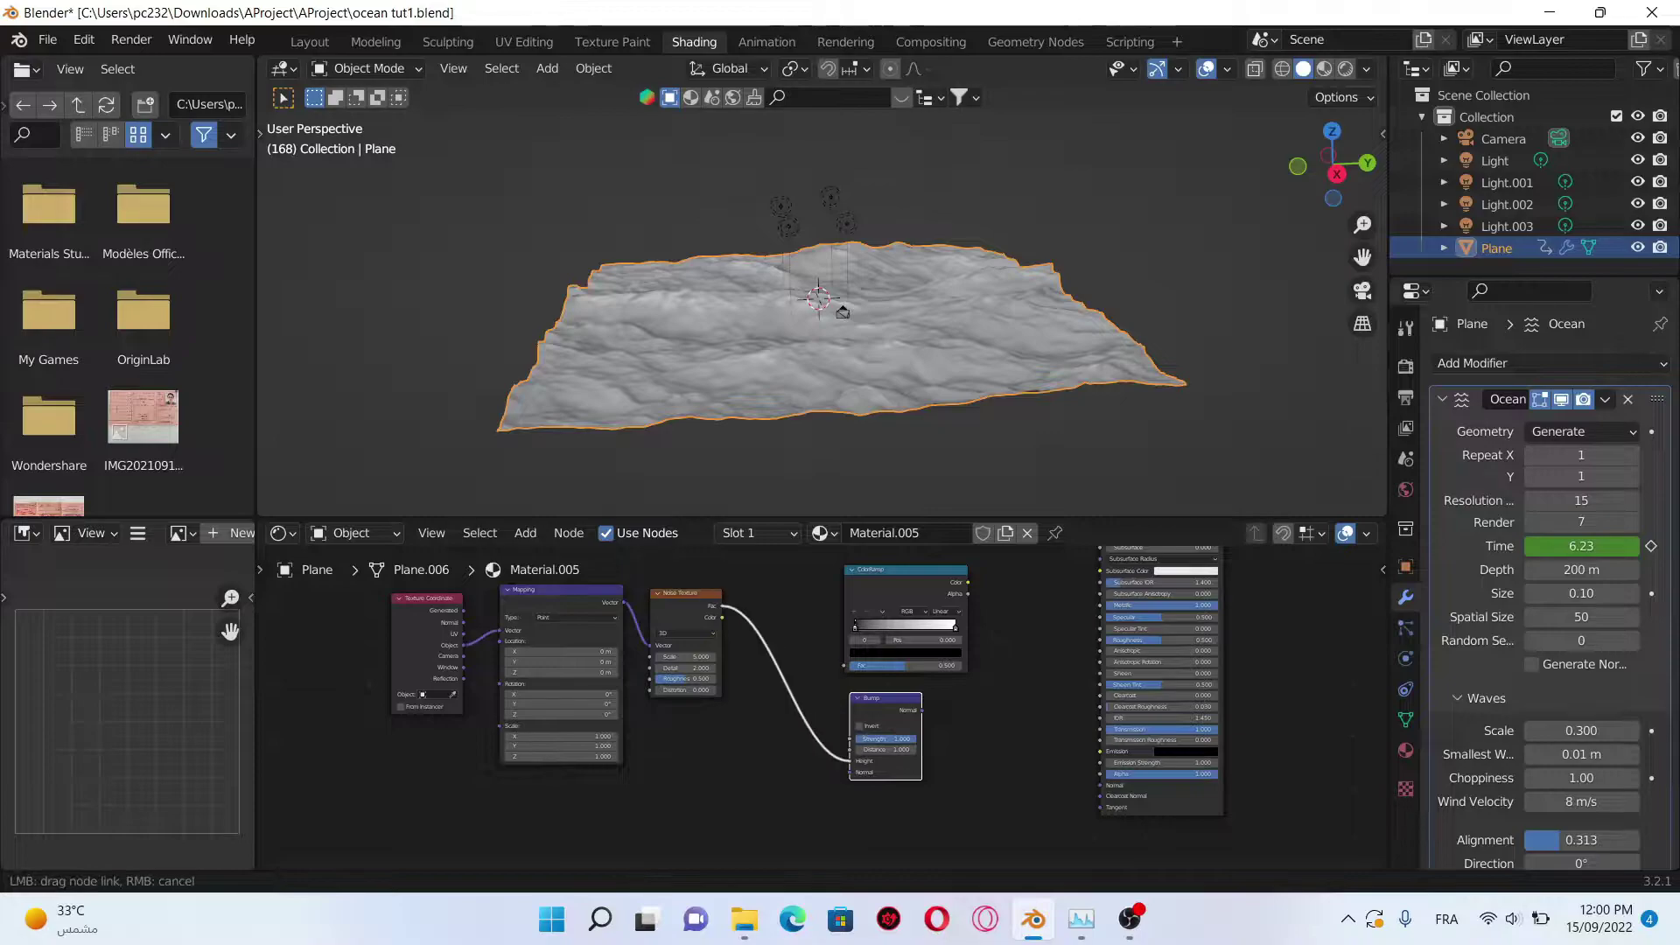
pyautogui.moveTo(723, 607); pyautogui.dragTo(808, 626)
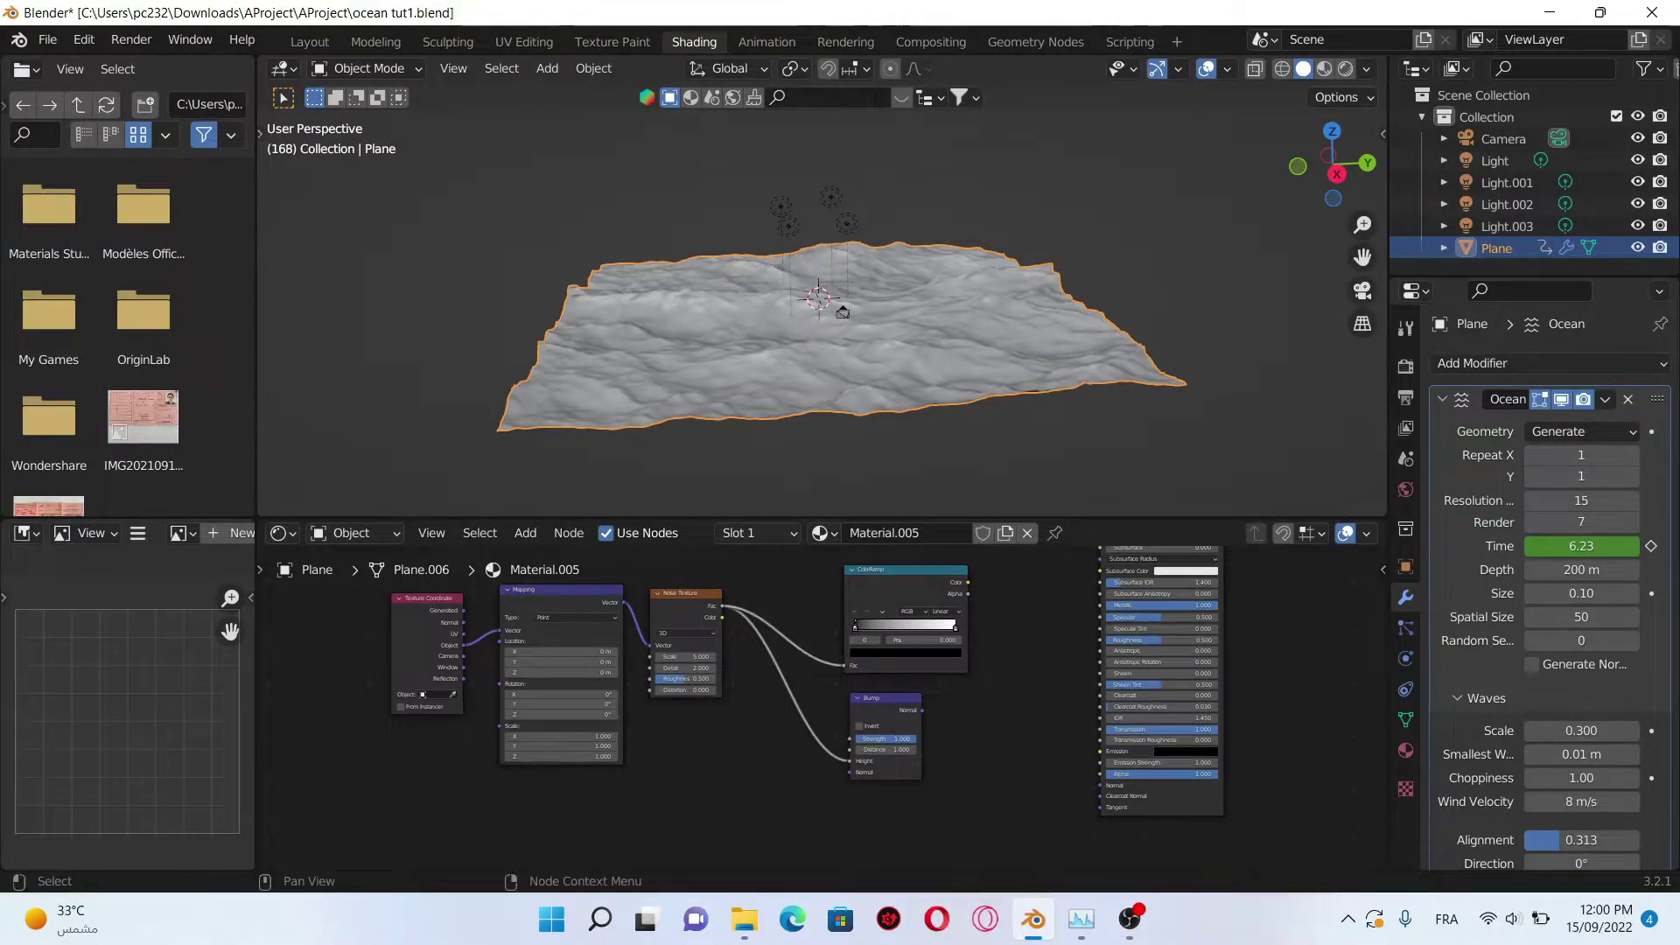
pyautogui.scroll(3, 734, 683)
pyautogui.moveTo(734, 657); pyautogui.dragTo(672, 738, button='middle')
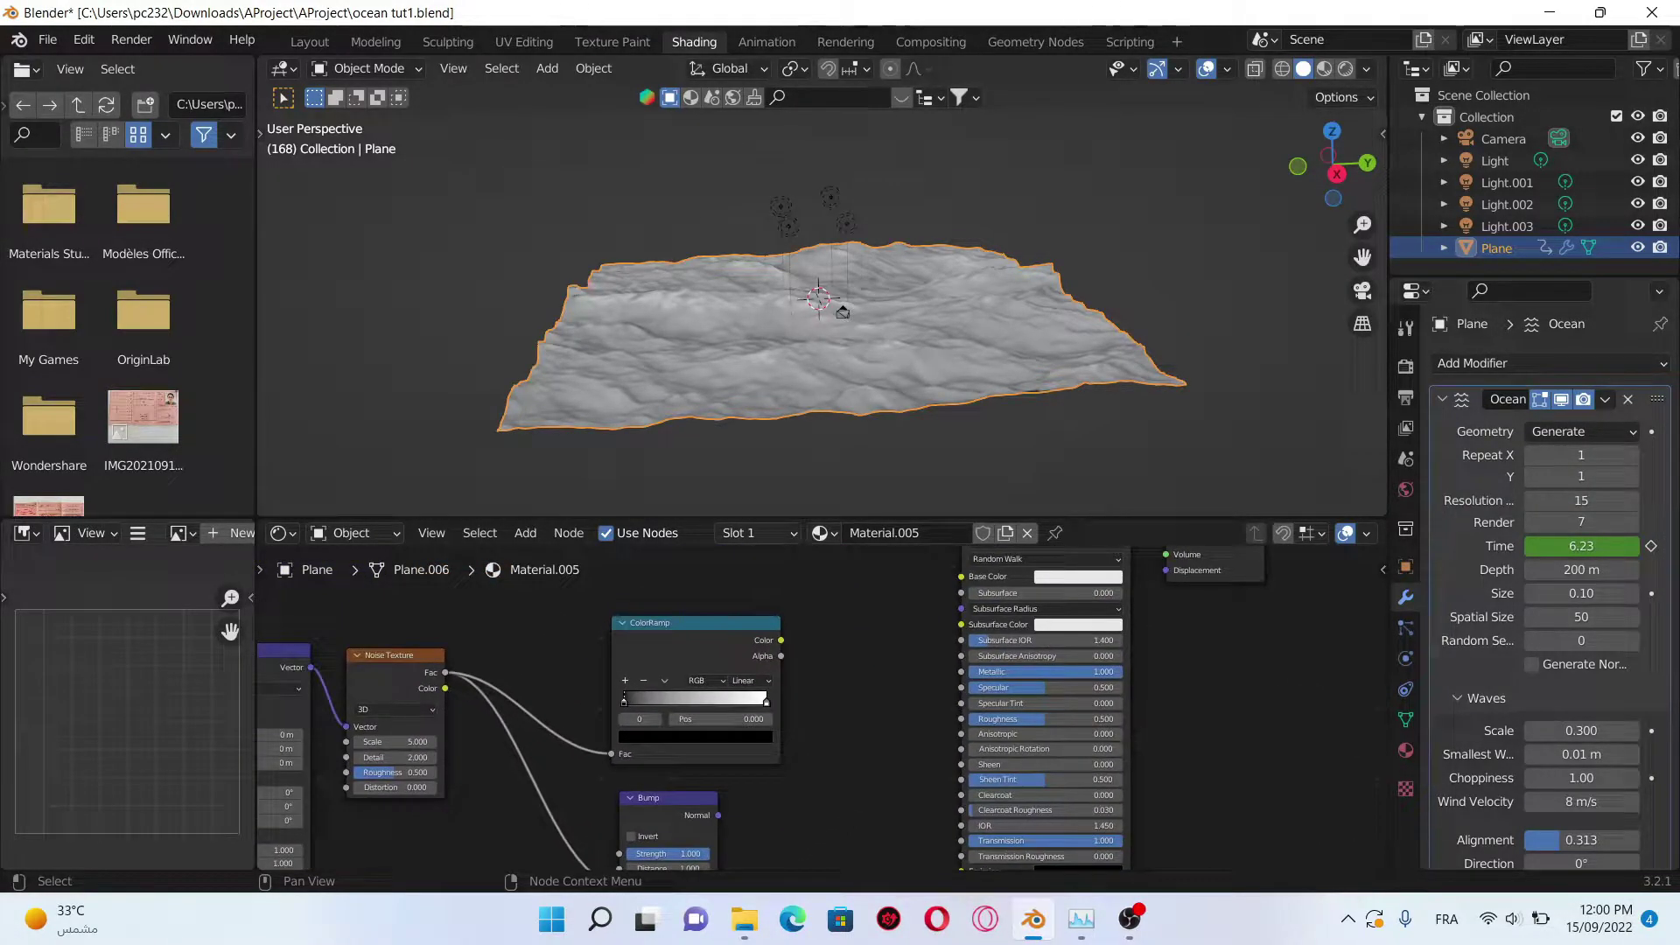
pyautogui.moveTo(779, 639); pyautogui.dragTo(935, 702)
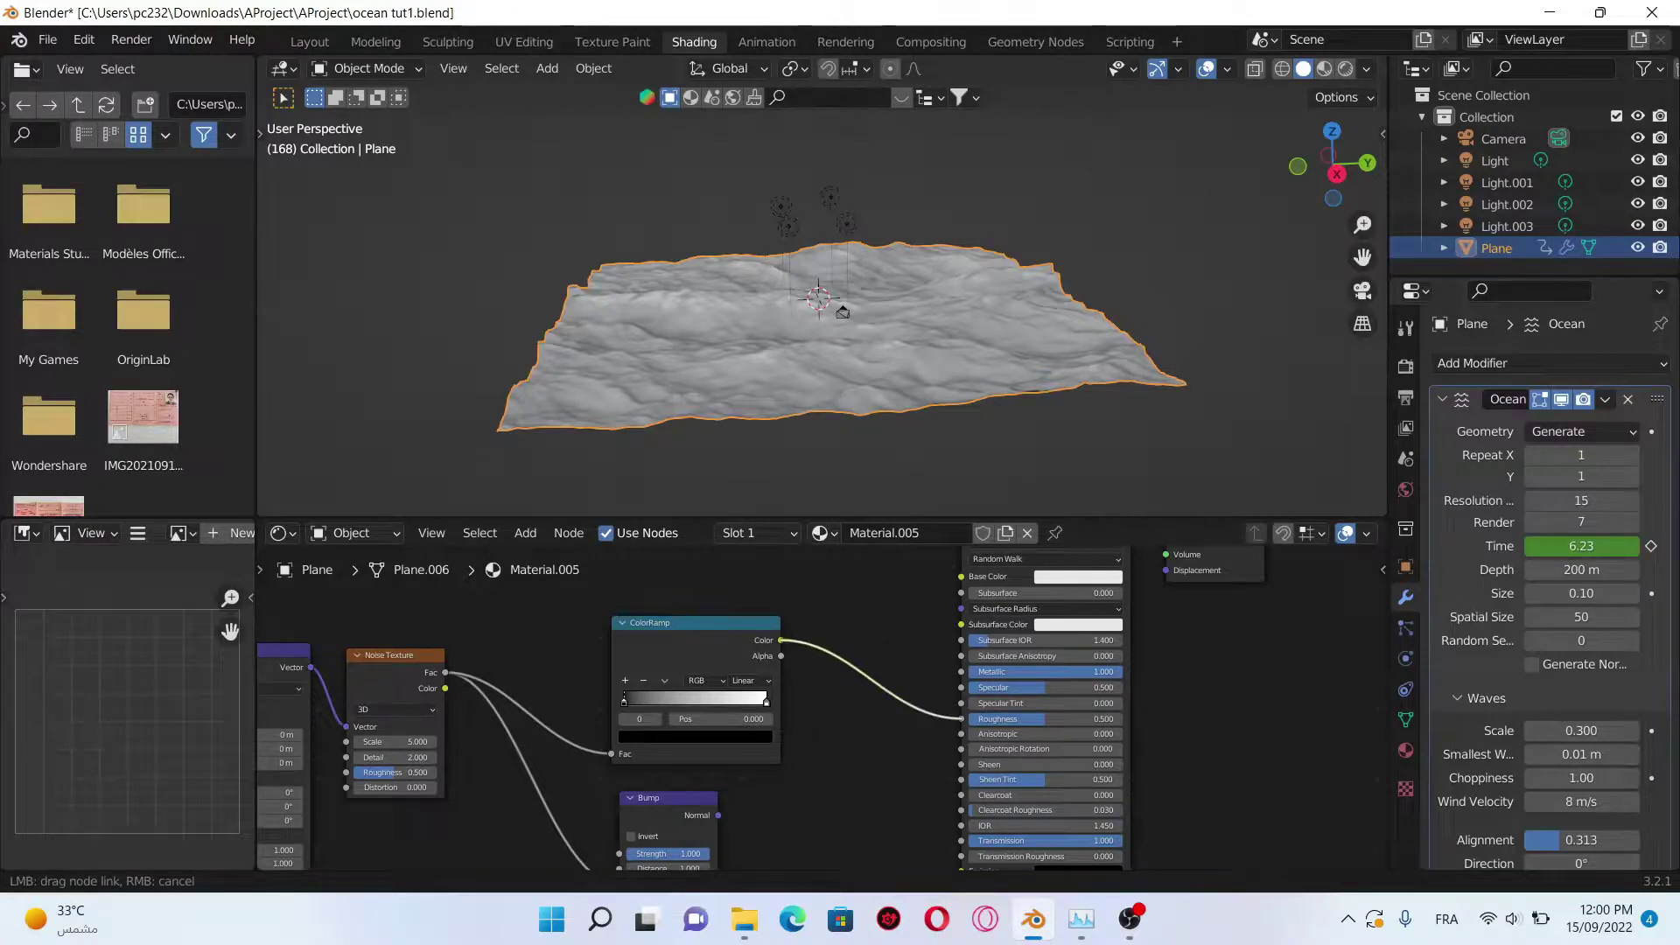
pyautogui.scroll(-3, 789, 682)
pyautogui.moveTo(737, 669)
pyautogui.mouseDown()
pyautogui.moveTo(978, 741)
pyautogui.moveTo(997, 771)
pyautogui.mouseUp()
pyautogui.moveTo(919, 682); pyautogui.dragTo(656, 735, button='middle')
pyautogui.moveTo(840, 367); pyautogui.dragTo(899, 325, button='middle')
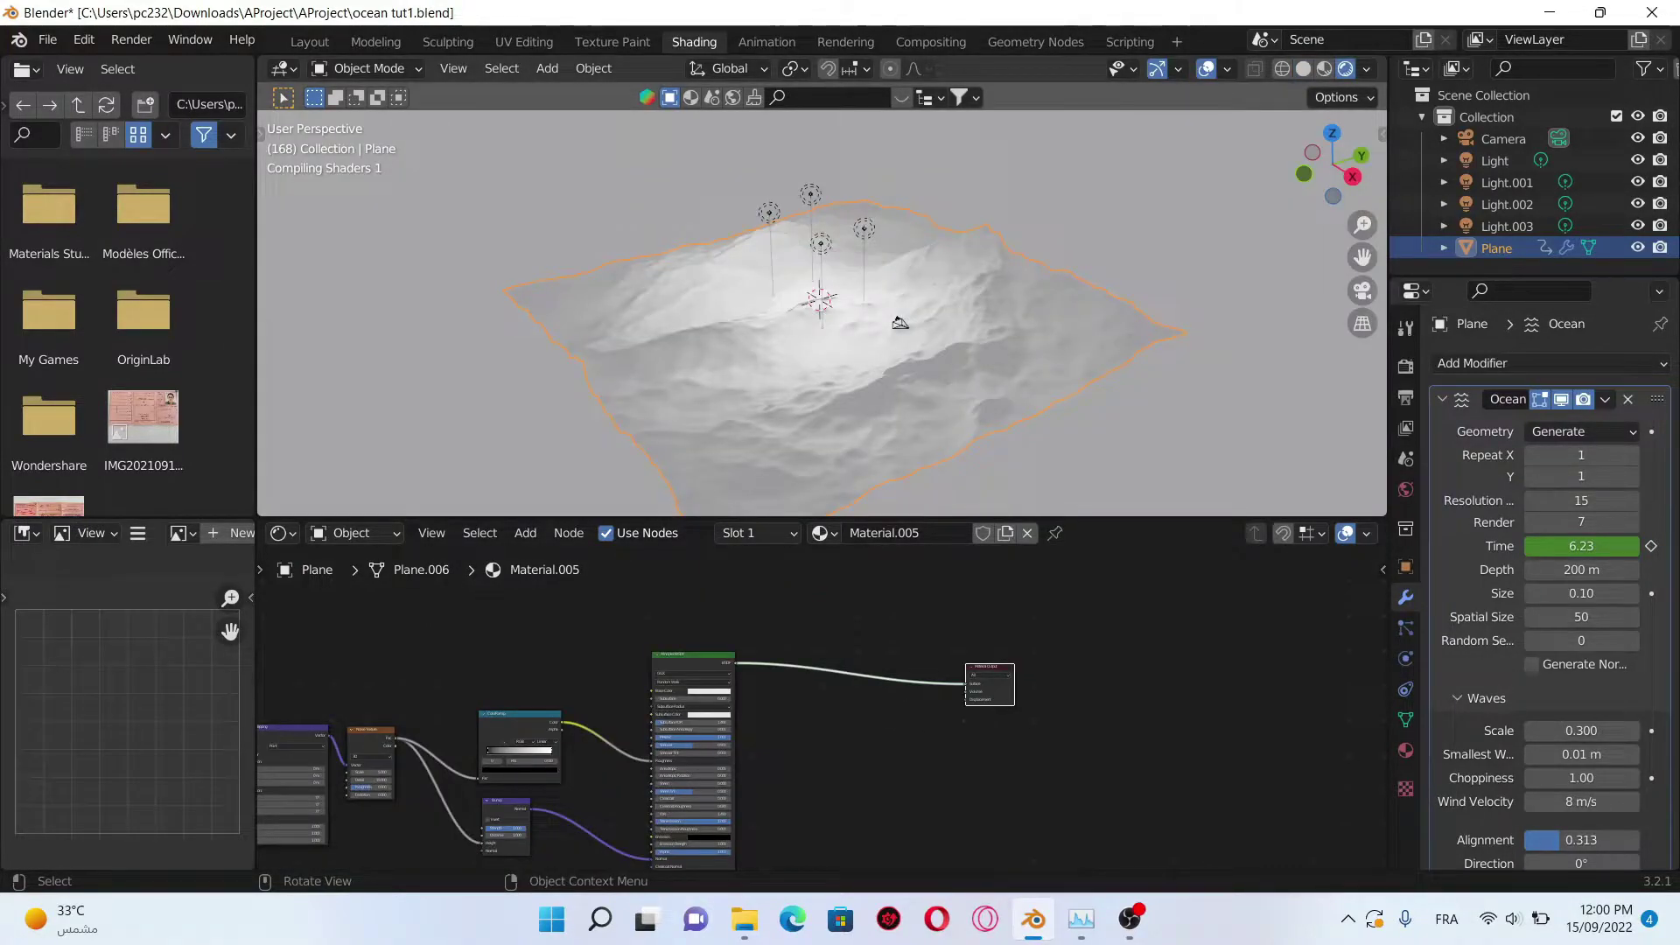
pyautogui.scroll(3, 899, 324)
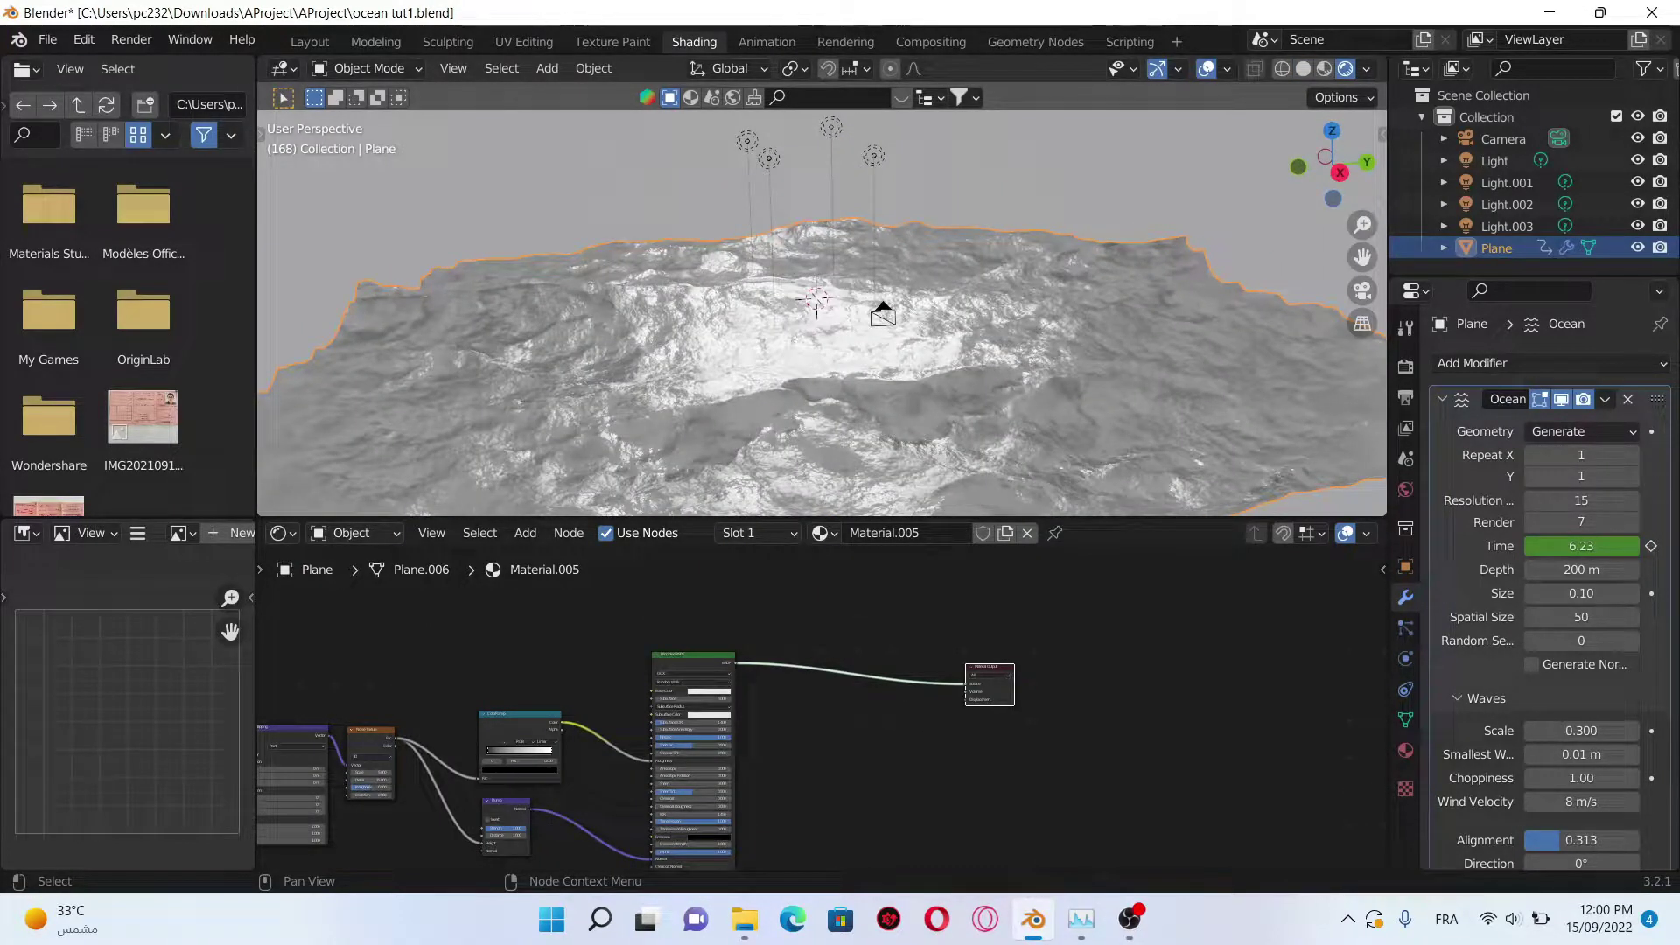
# Step: Set the Principled BSDF base colour to cyan-blue
pyautogui.click(709, 692)
pyautogui.moveTo(709, 627); pyautogui.dragTo(706, 633)
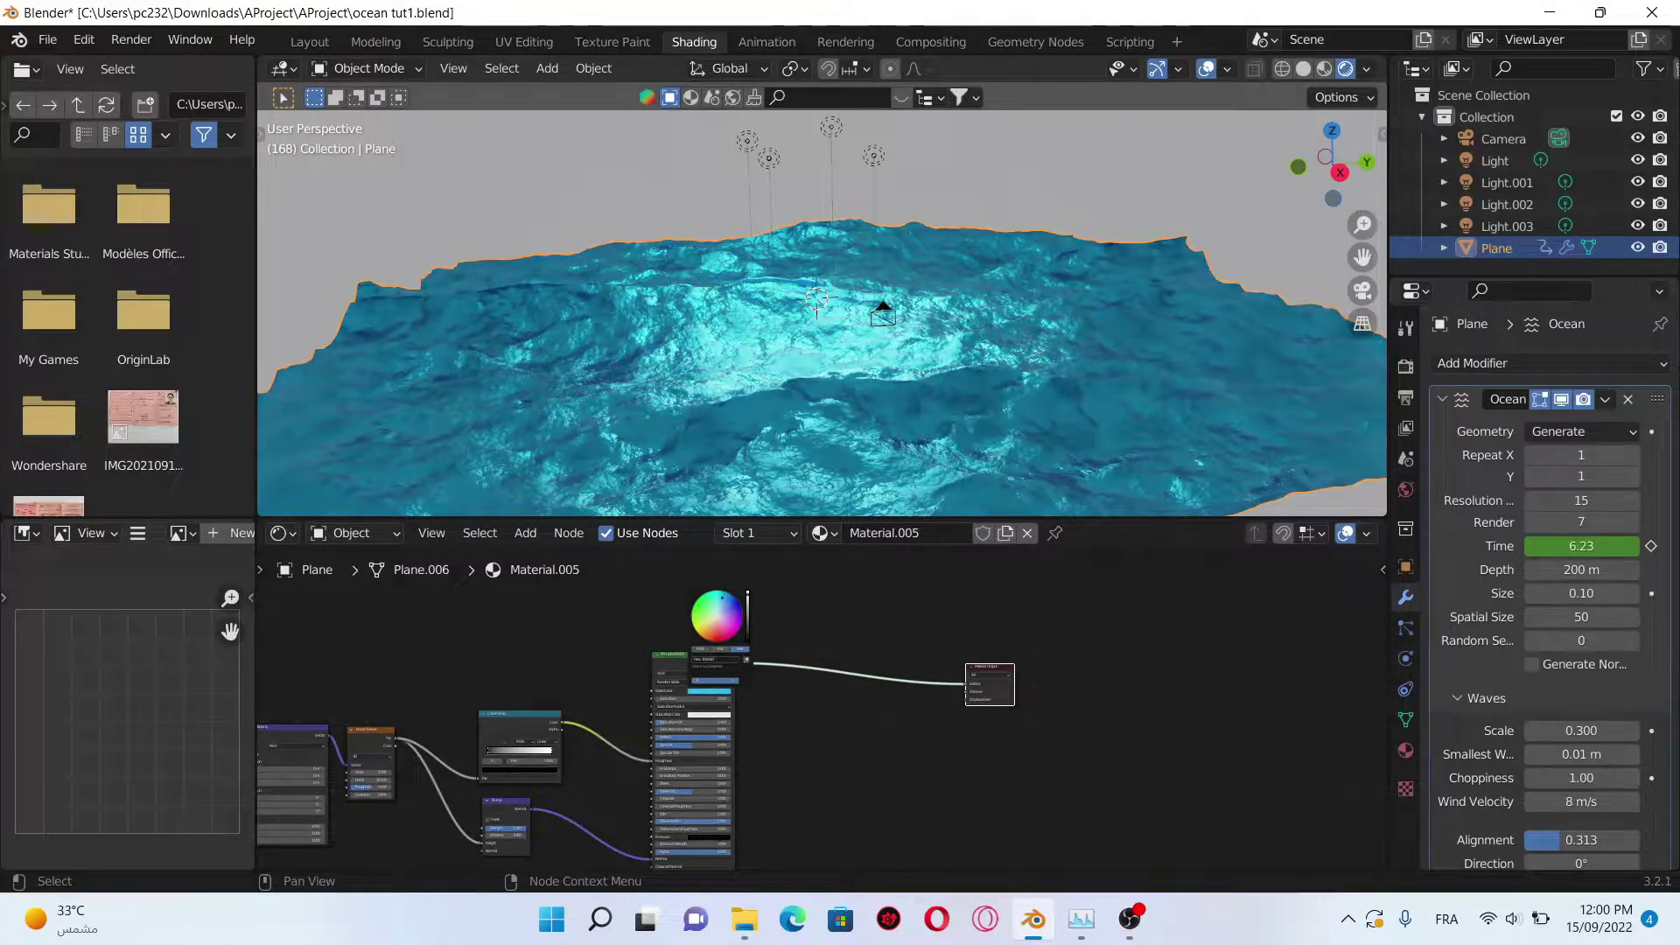
# Step: In the World shader, link the HDRI image colour to the Background colour
pyautogui.press('Return')
pyautogui.click(351, 532)
pyautogui.click(354, 565)
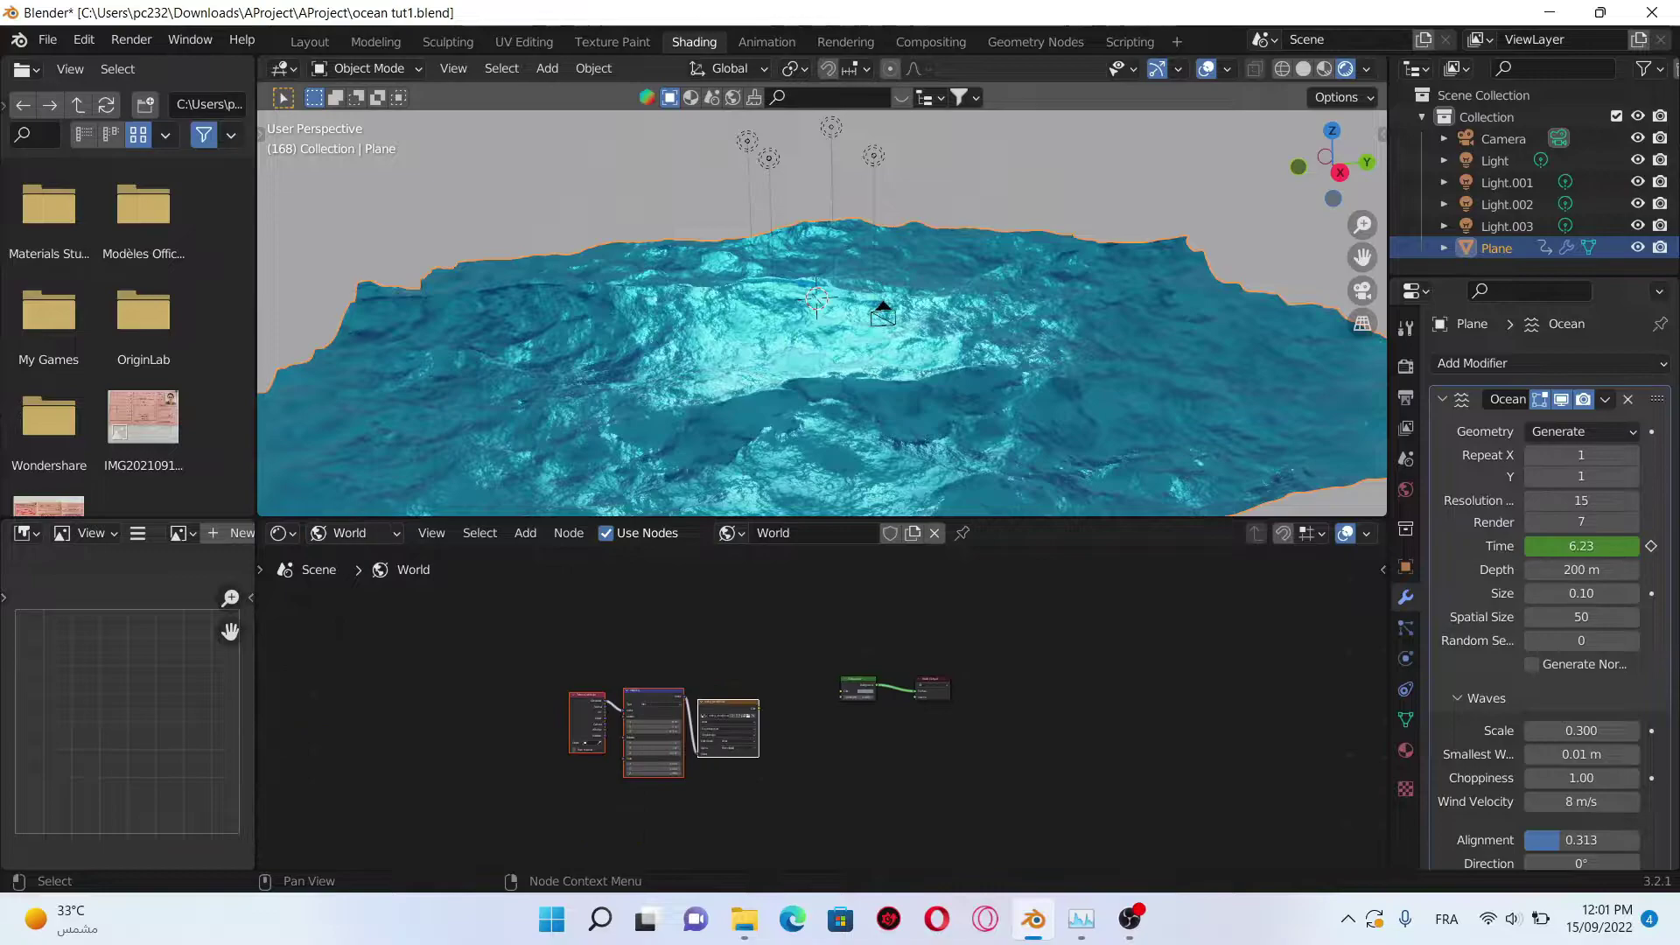
pyautogui.scroll(4, 657, 735)
pyautogui.scroll(3, 656, 735)
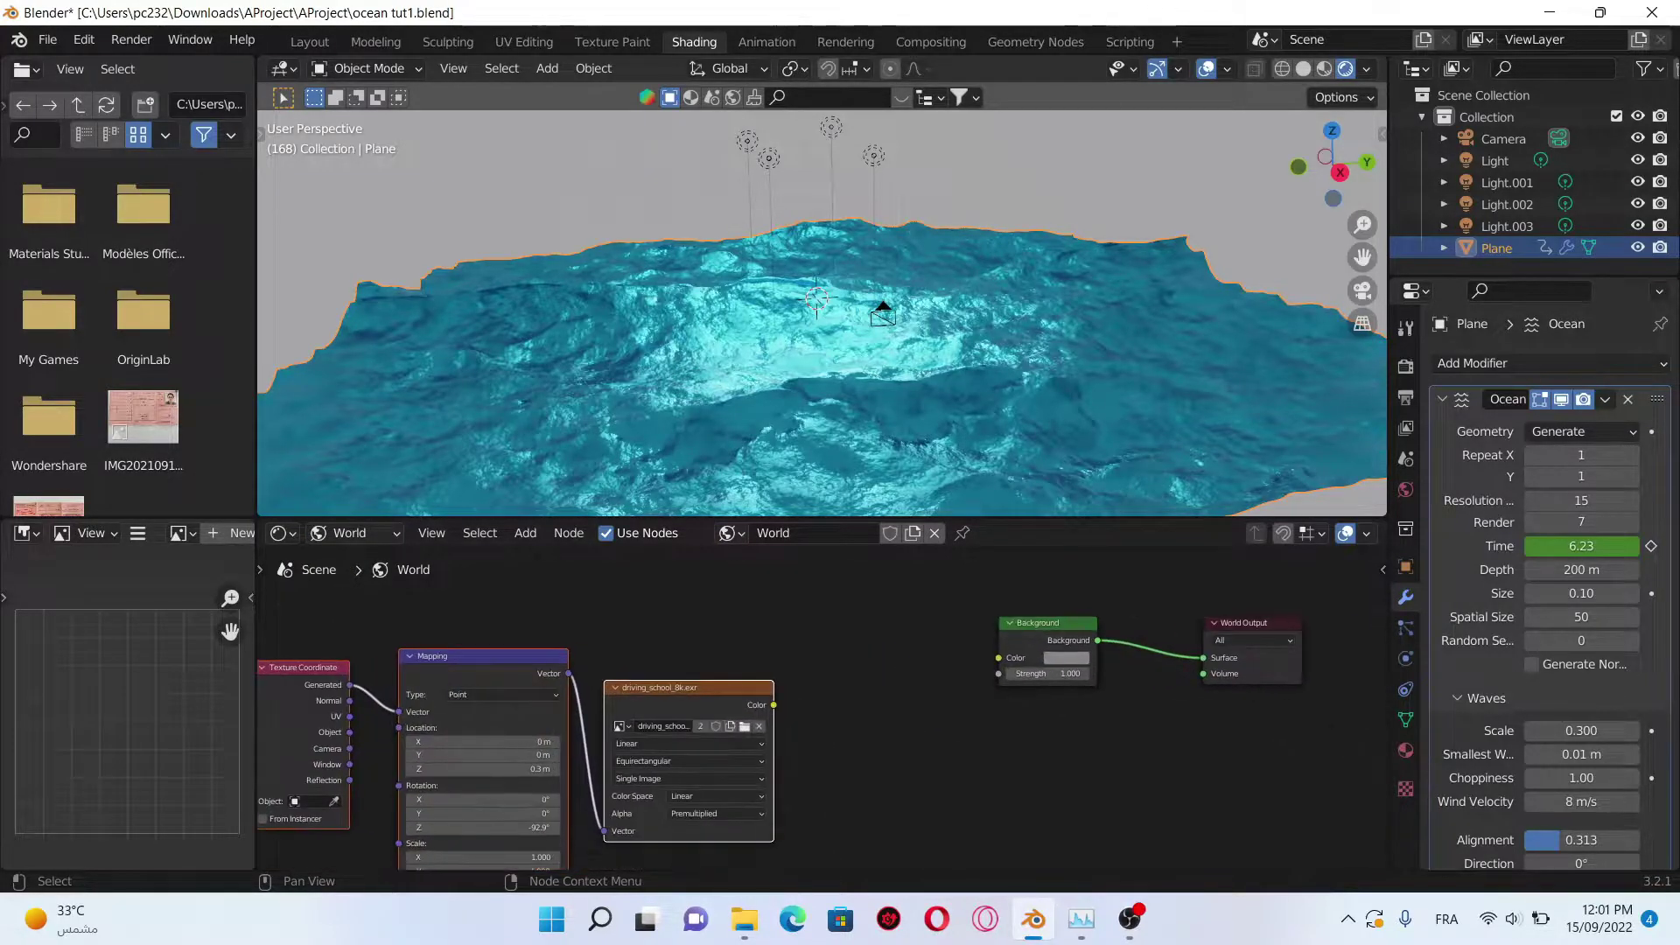
pyautogui.moveTo(774, 705); pyautogui.dragTo(1028, 652)
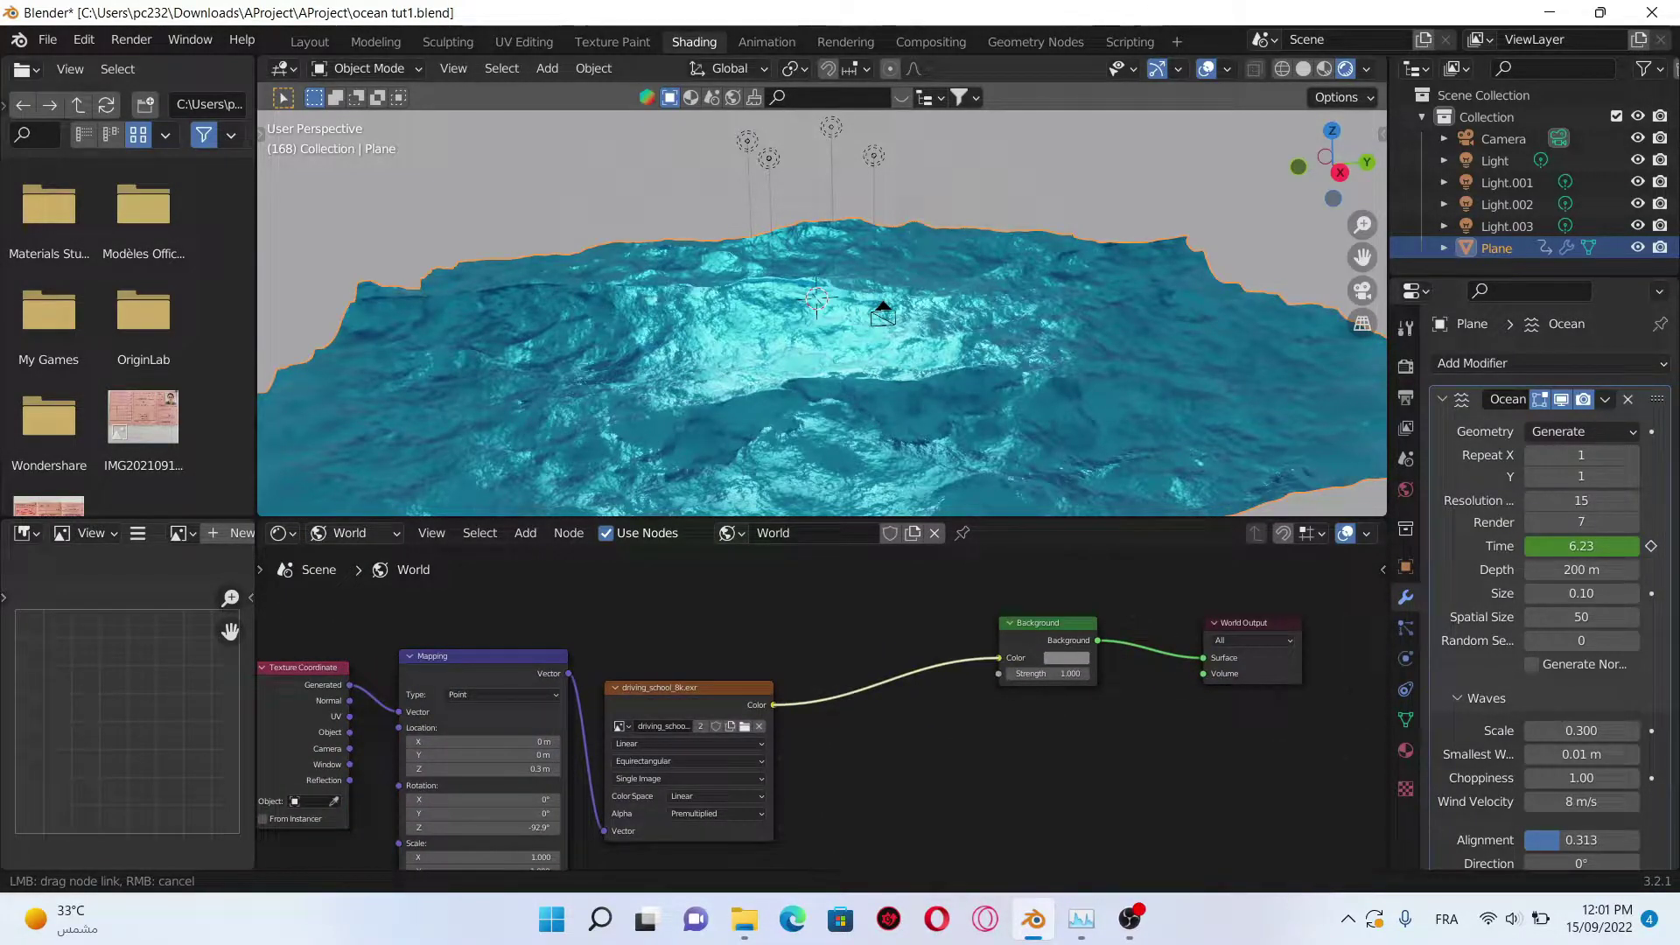
pyautogui.moveTo(815, 341); pyautogui.dragTo(841, 290, button='middle')
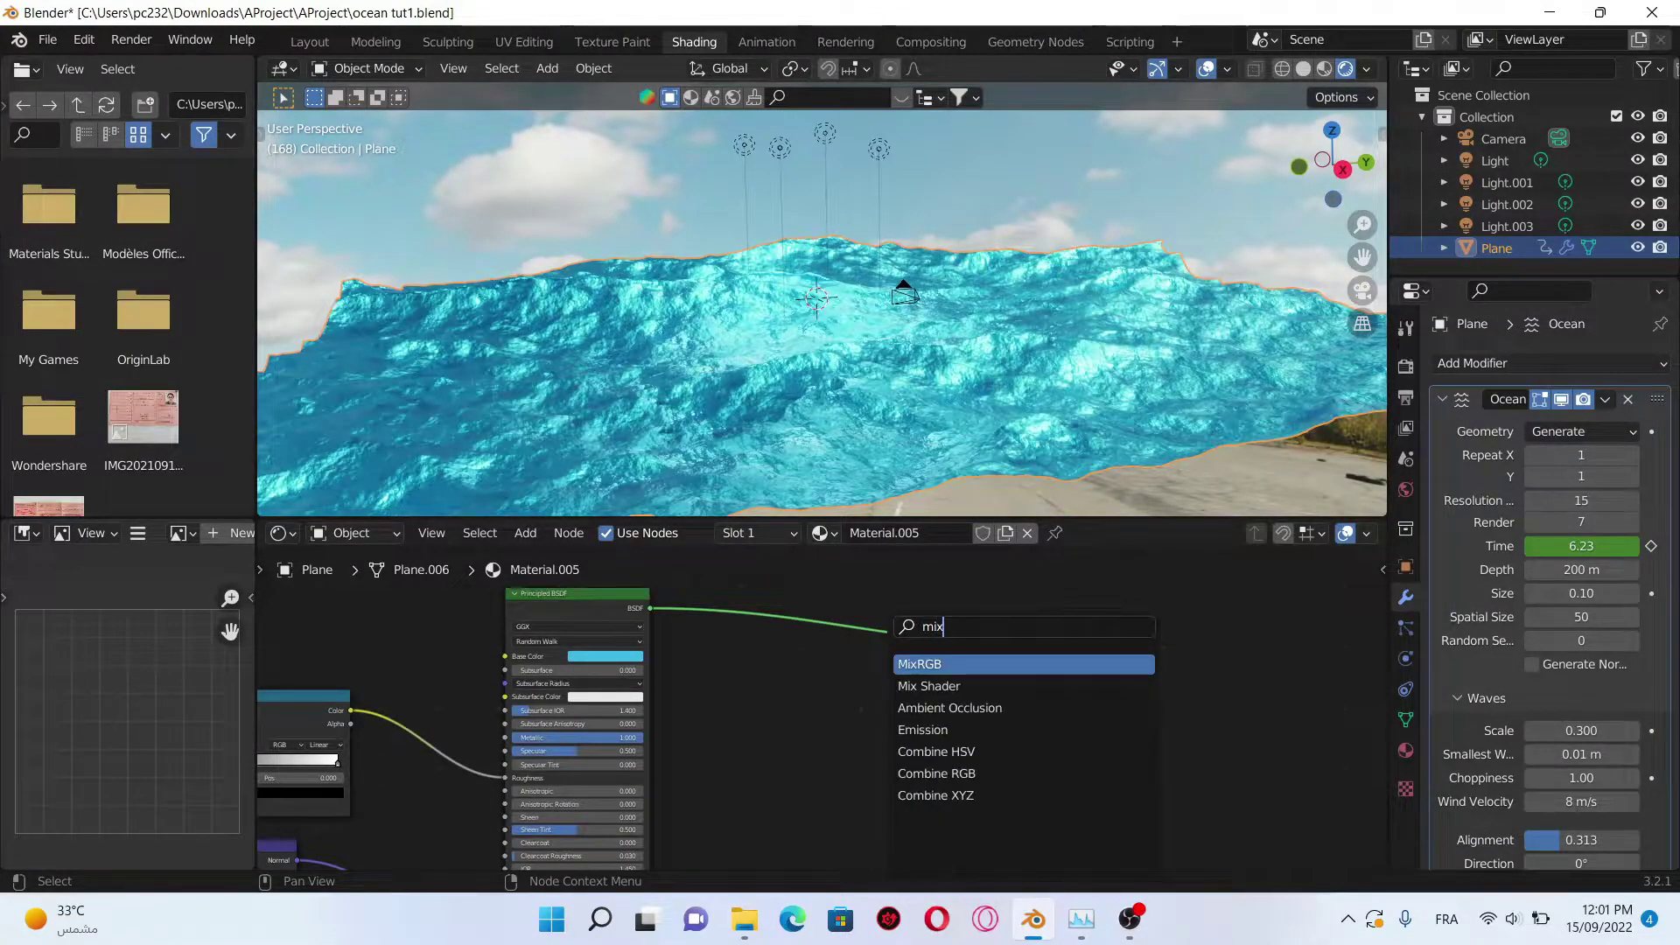
# Step: Insert a Mix Shader on the BSDF link and a duplicate before the Material Output
pyautogui.click(927, 685)
pyautogui.click(928, 675)
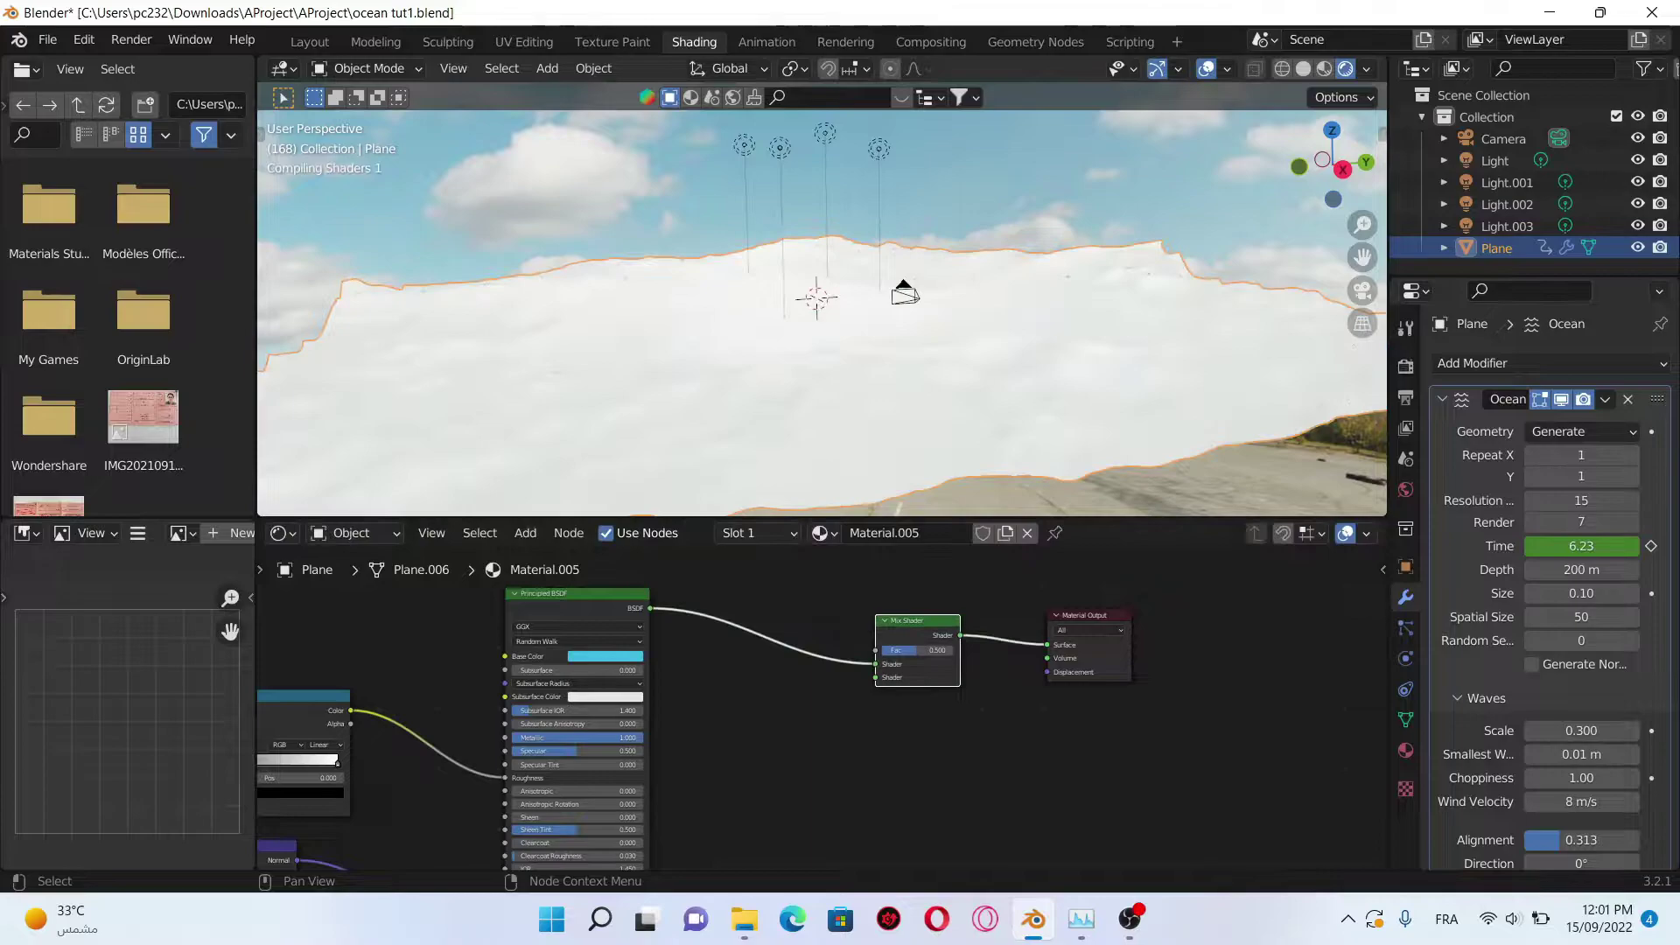
pyautogui.moveTo(787, 734); pyautogui.dragTo(899, 719, button='middle')
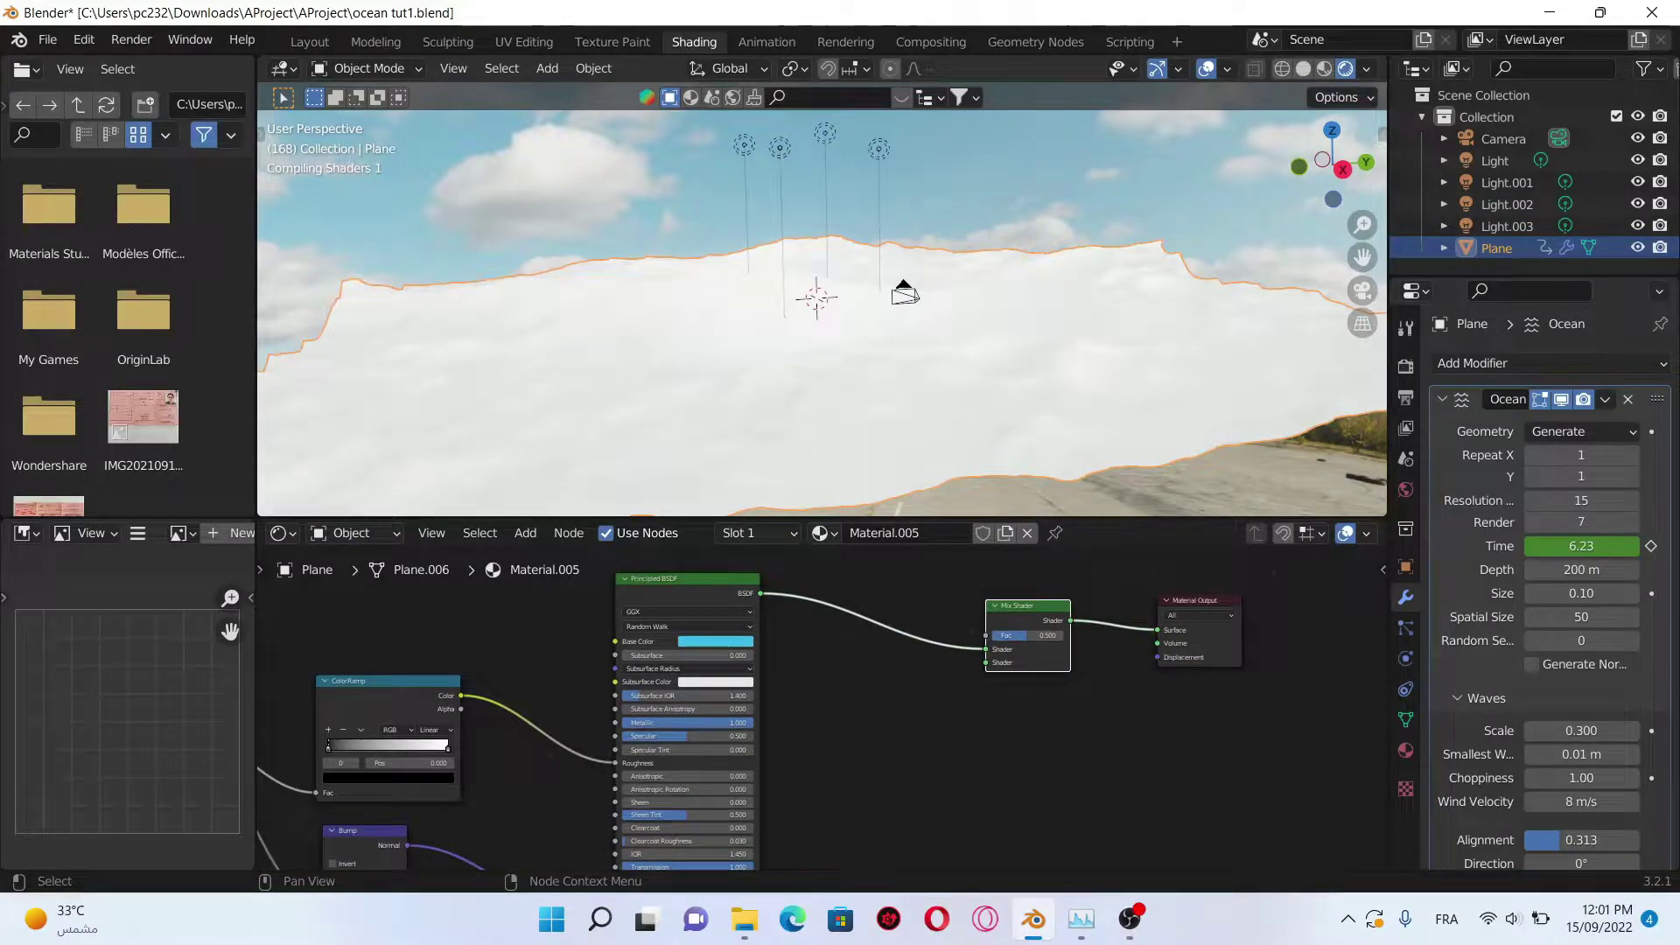
pyautogui.hotkey('shift', 'd')
pyautogui.click(1023, 630)
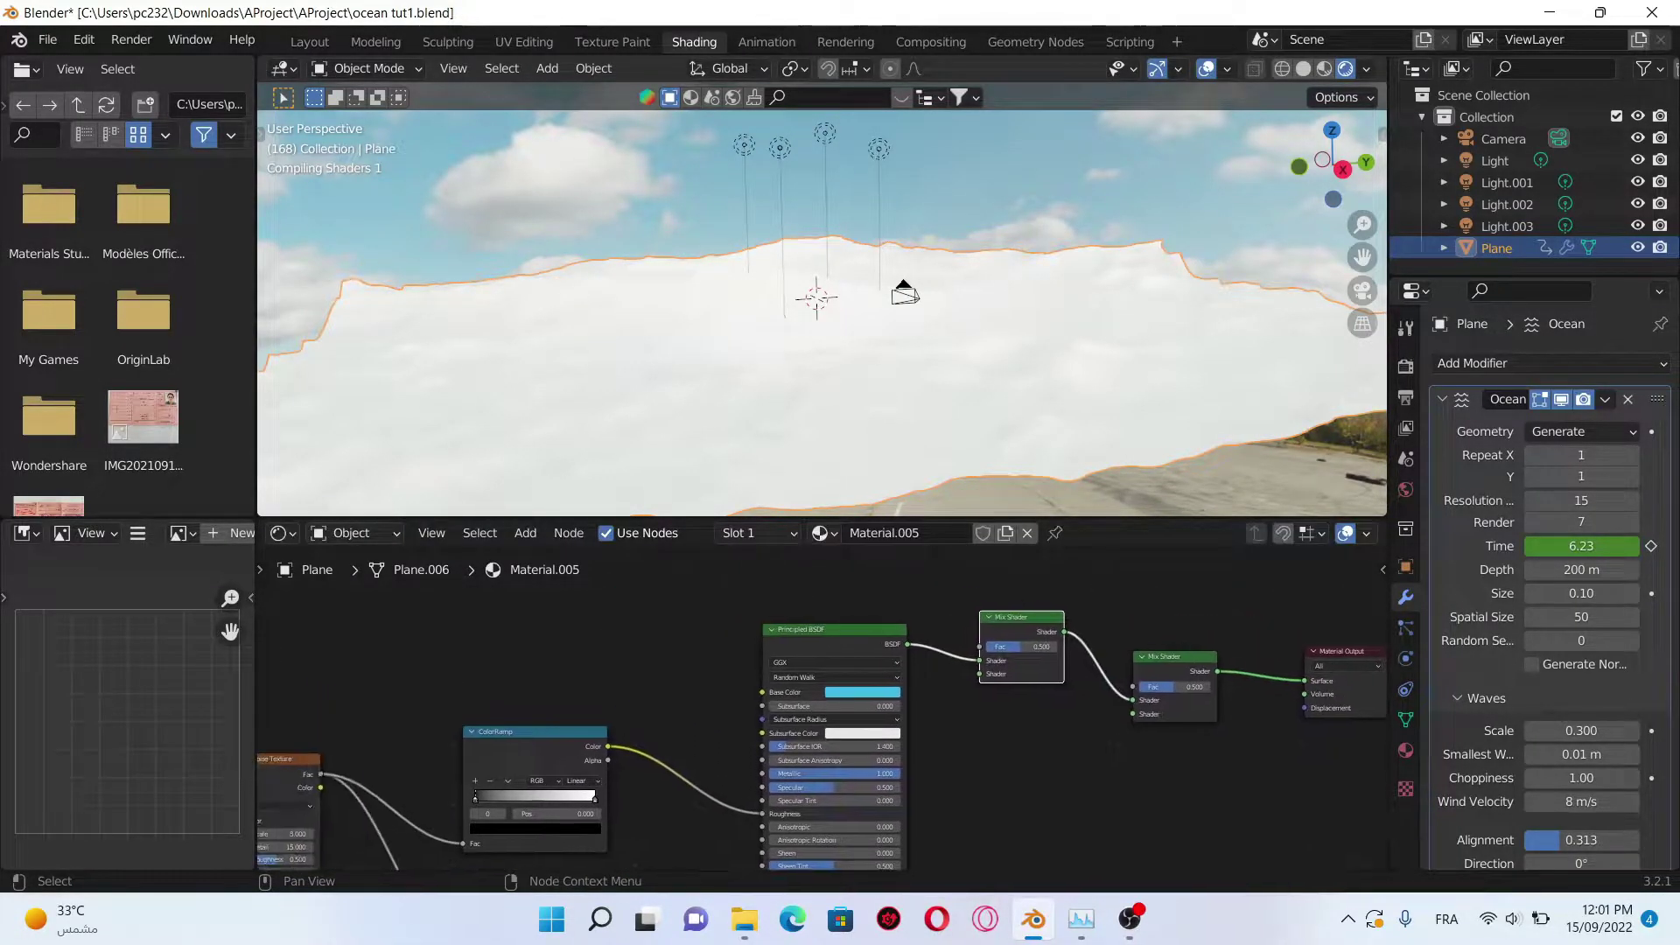
pyautogui.moveTo(656, 736); pyautogui.dragTo(801, 788, button='middle')
pyautogui.moveTo(841, 630); pyautogui.dragTo(790, 670)
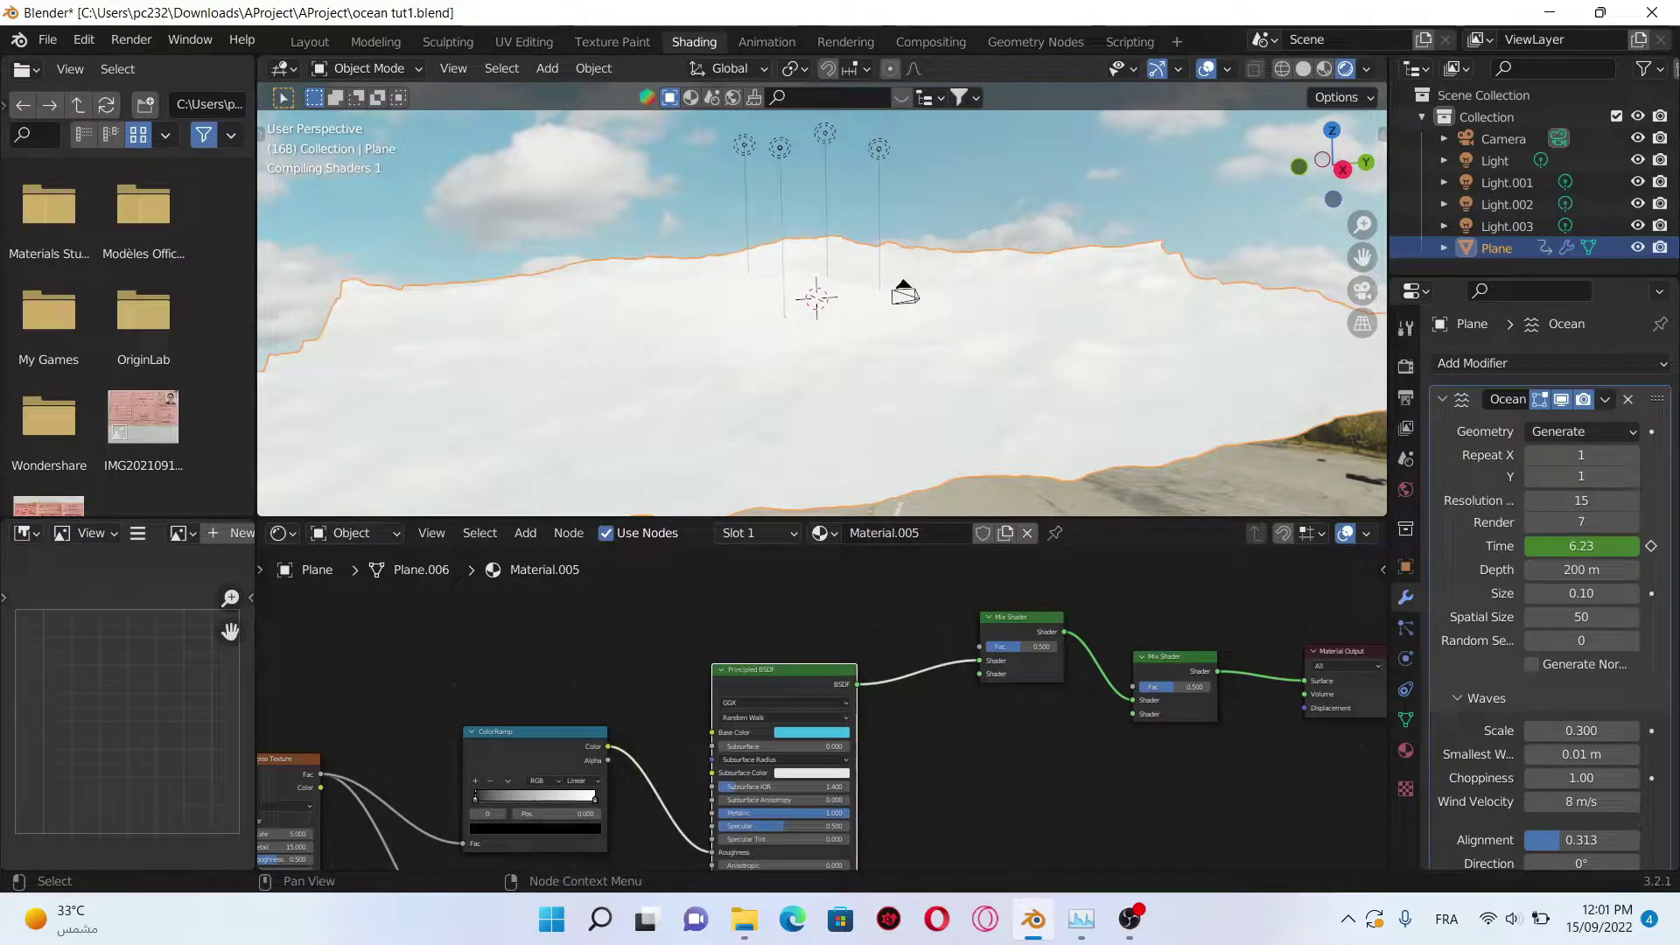
# Step: Add a Glossy BSDF node with a light-blue colour beside the mix shaders
pyautogui.hotkey('shift', 'a')
pyautogui.write('g')
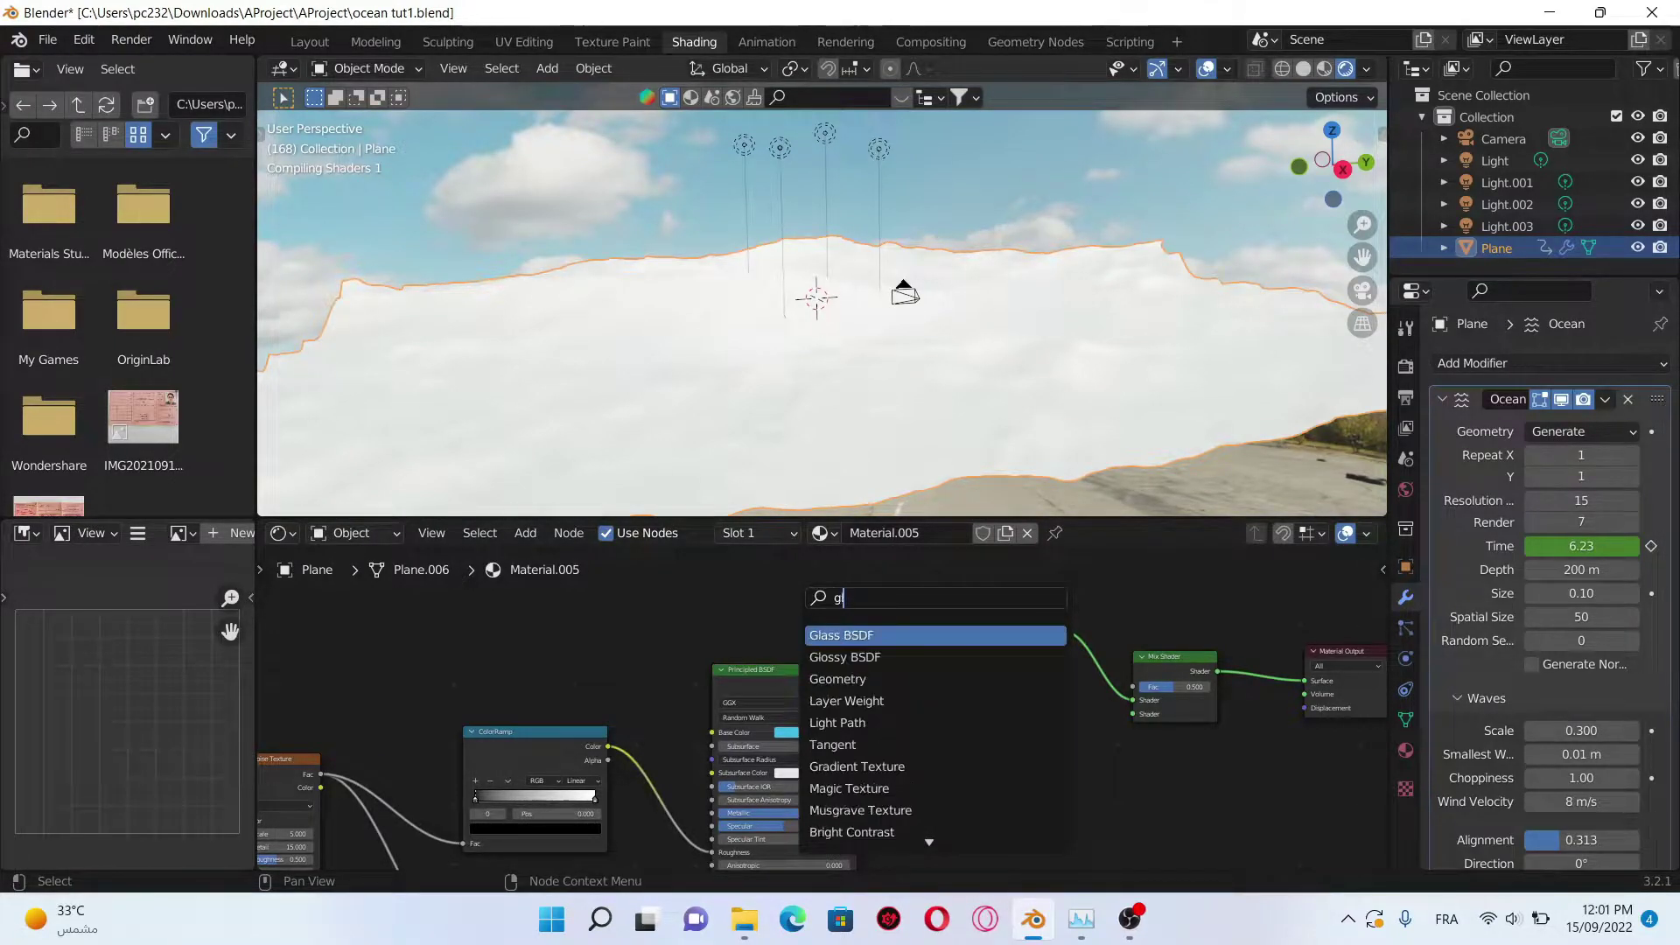
pyautogui.write('lo')
pyautogui.click(844, 656)
pyautogui.click(800, 613)
pyautogui.moveTo(919, 683)
pyautogui.mouseDown(button='middle')
pyautogui.moveTo(905, 758)
pyautogui.moveTo(826, 722)
pyautogui.mouseUp(button='middle')
pyautogui.click(799, 650)
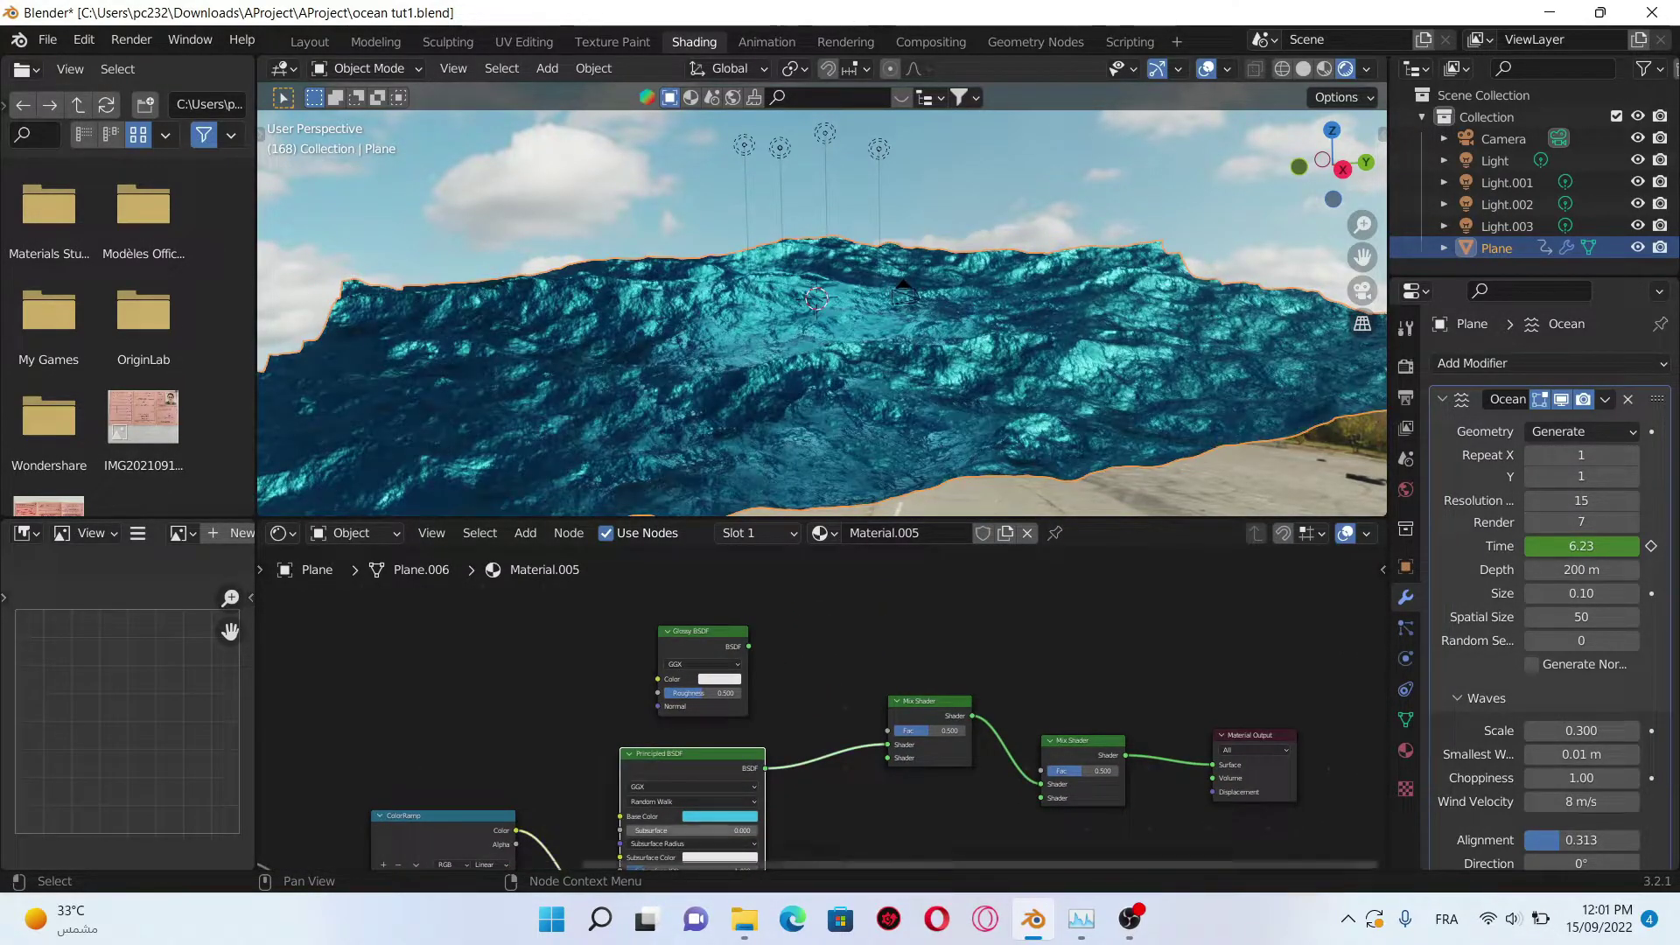
pyautogui.click(719, 677)
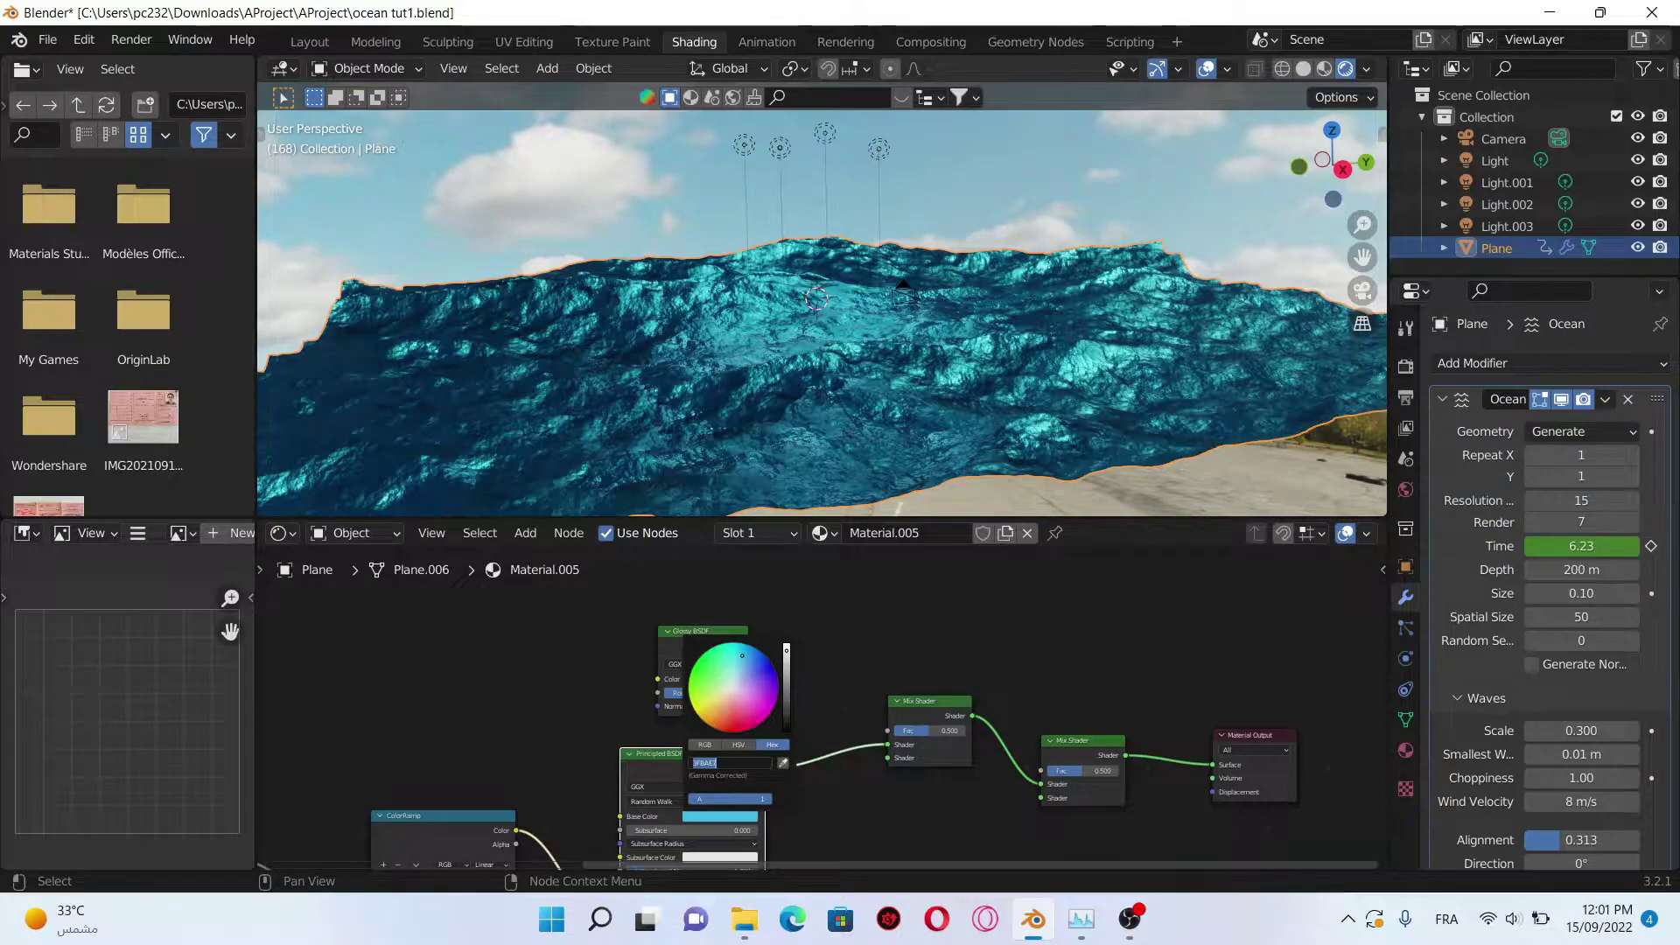
pyautogui.scroll(3, 735, 710)
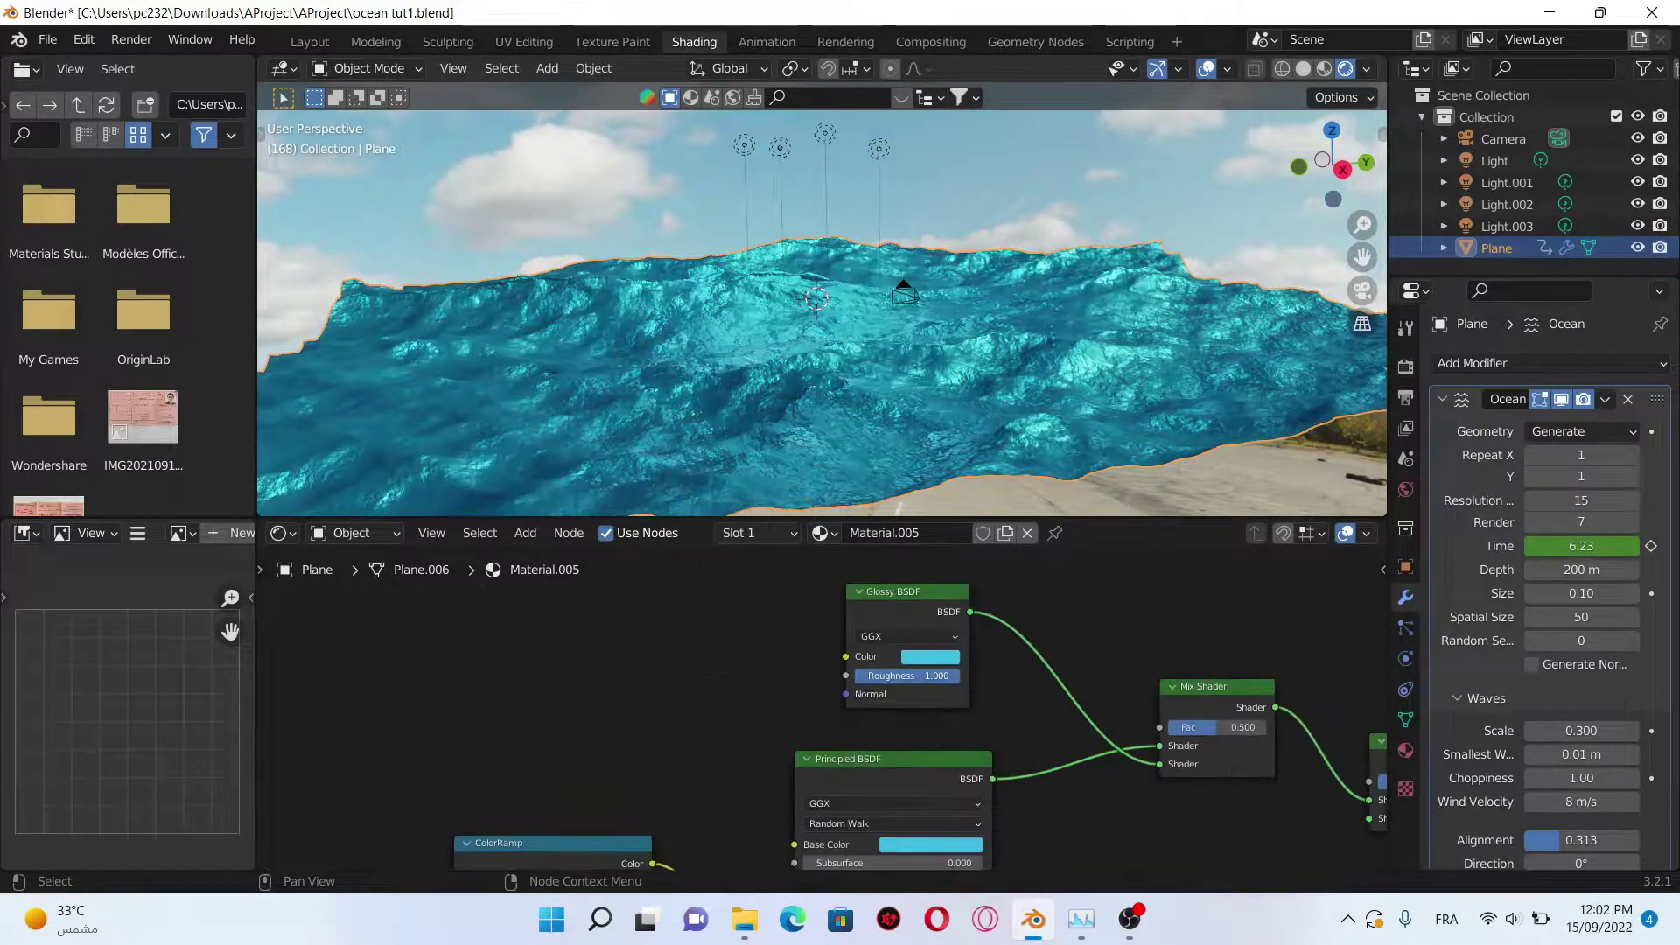
pyautogui.scroll(-3, 788, 709)
pyautogui.moveTo(919, 723); pyautogui.dragTo(657, 657, button='middle')
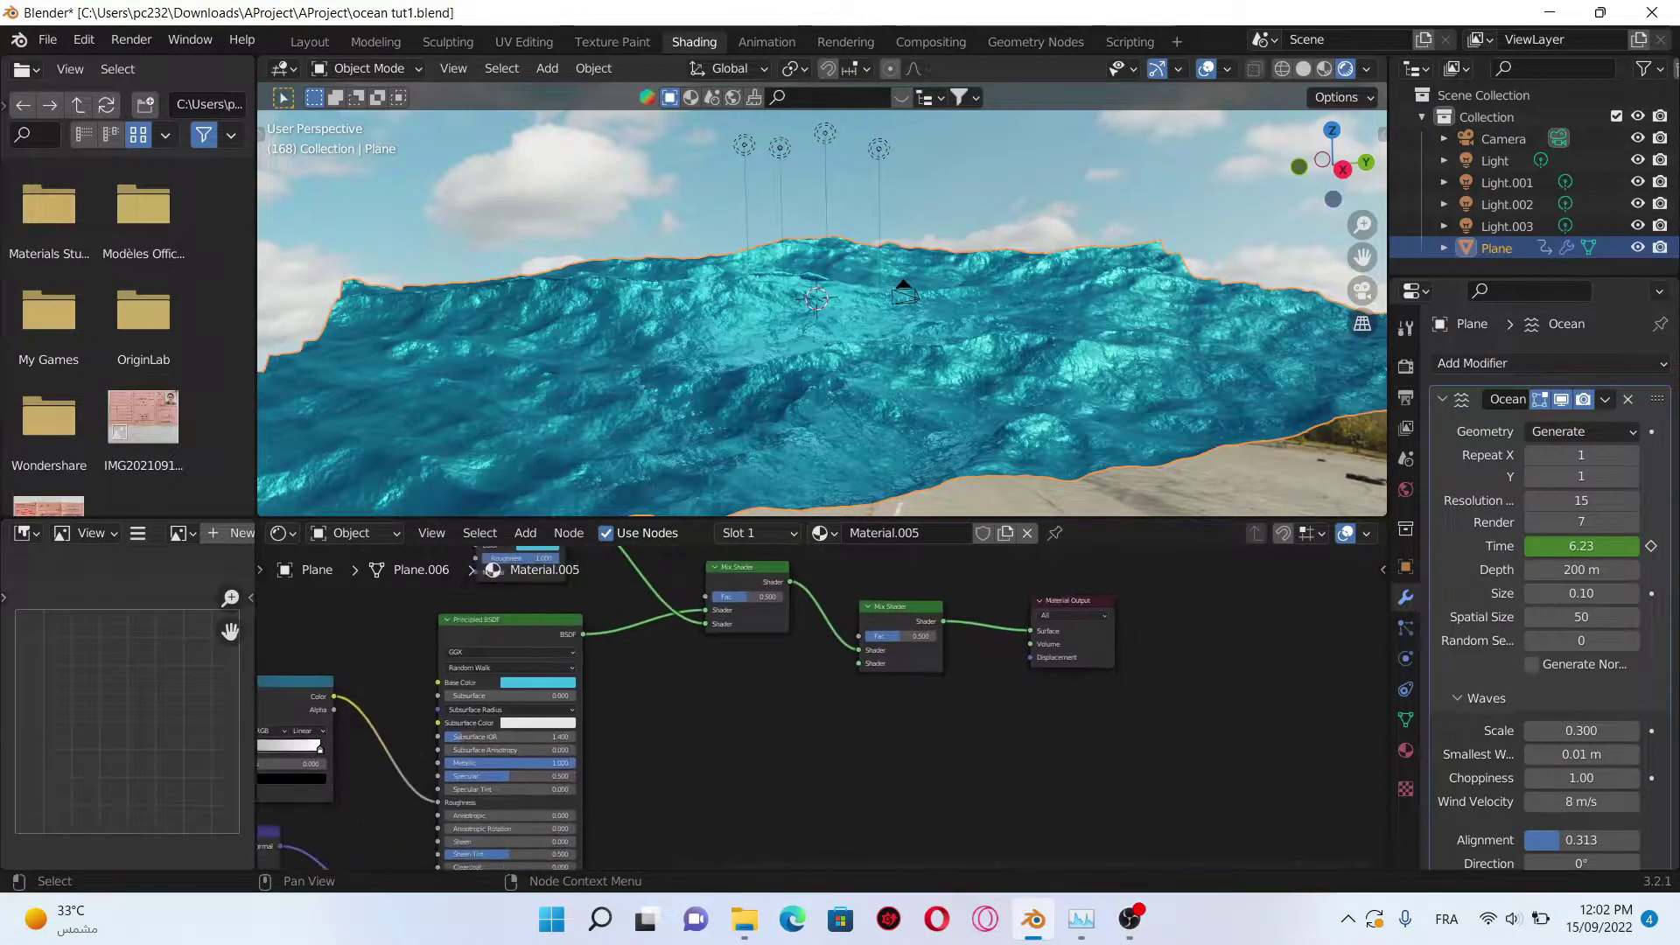
pyautogui.moveTo(788, 722); pyautogui.dragTo(850, 693, button='middle')
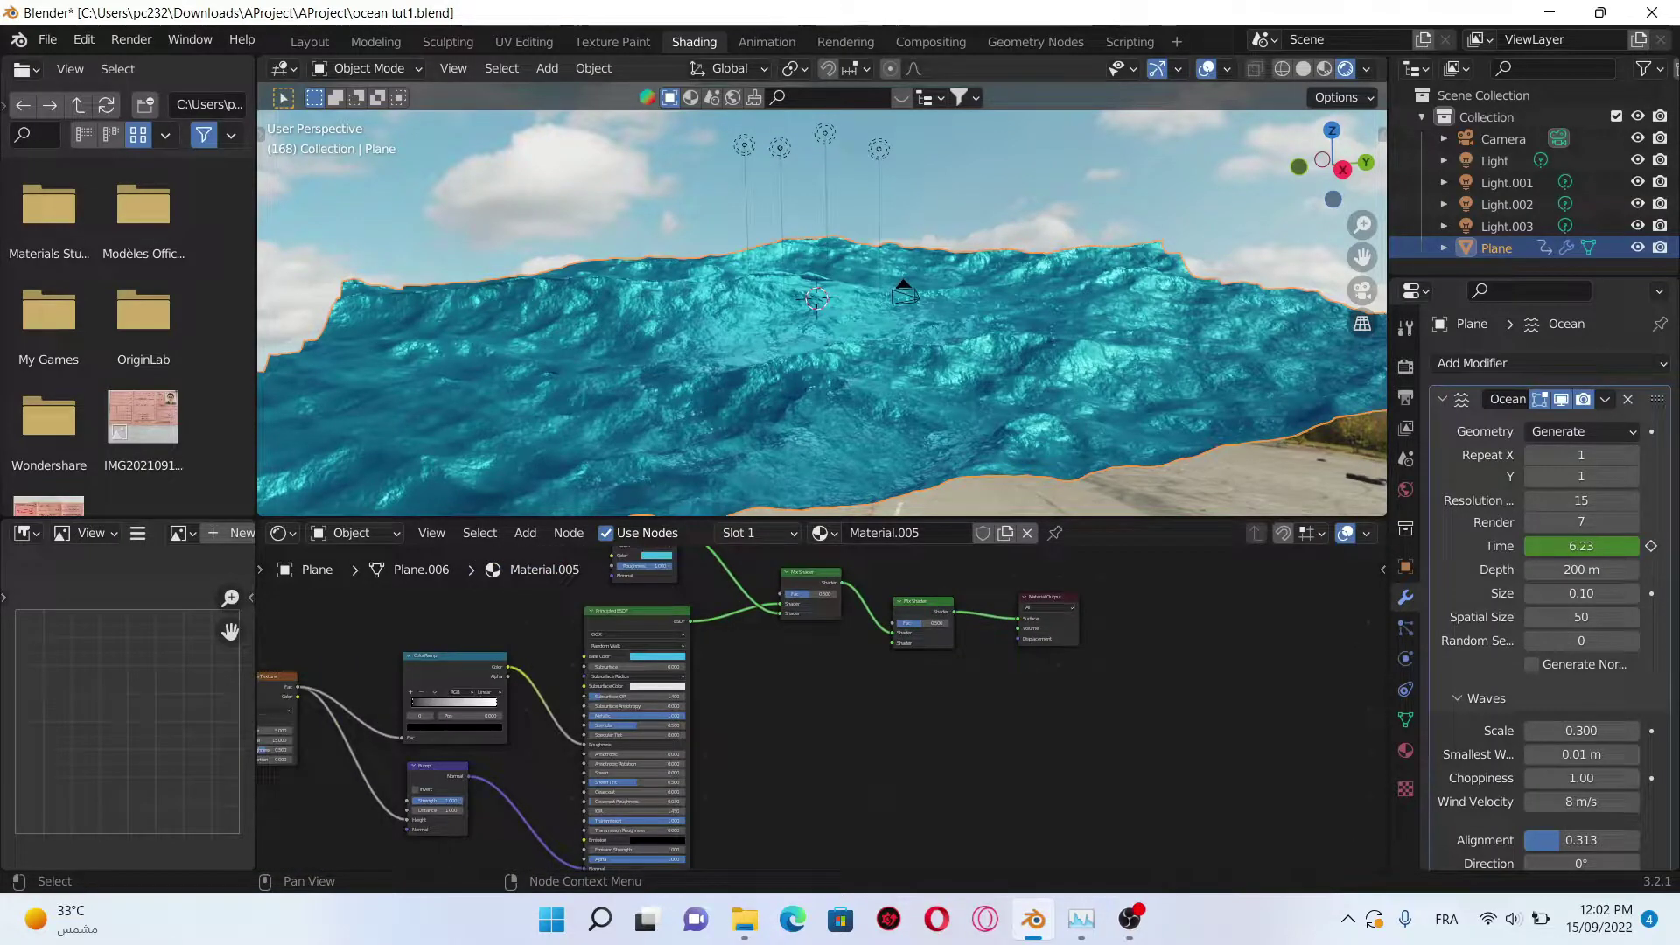
# Step: Add Attribute, ColorRamp and Emission nodes to the water material
pyautogui.hotkey('shift', 'a')
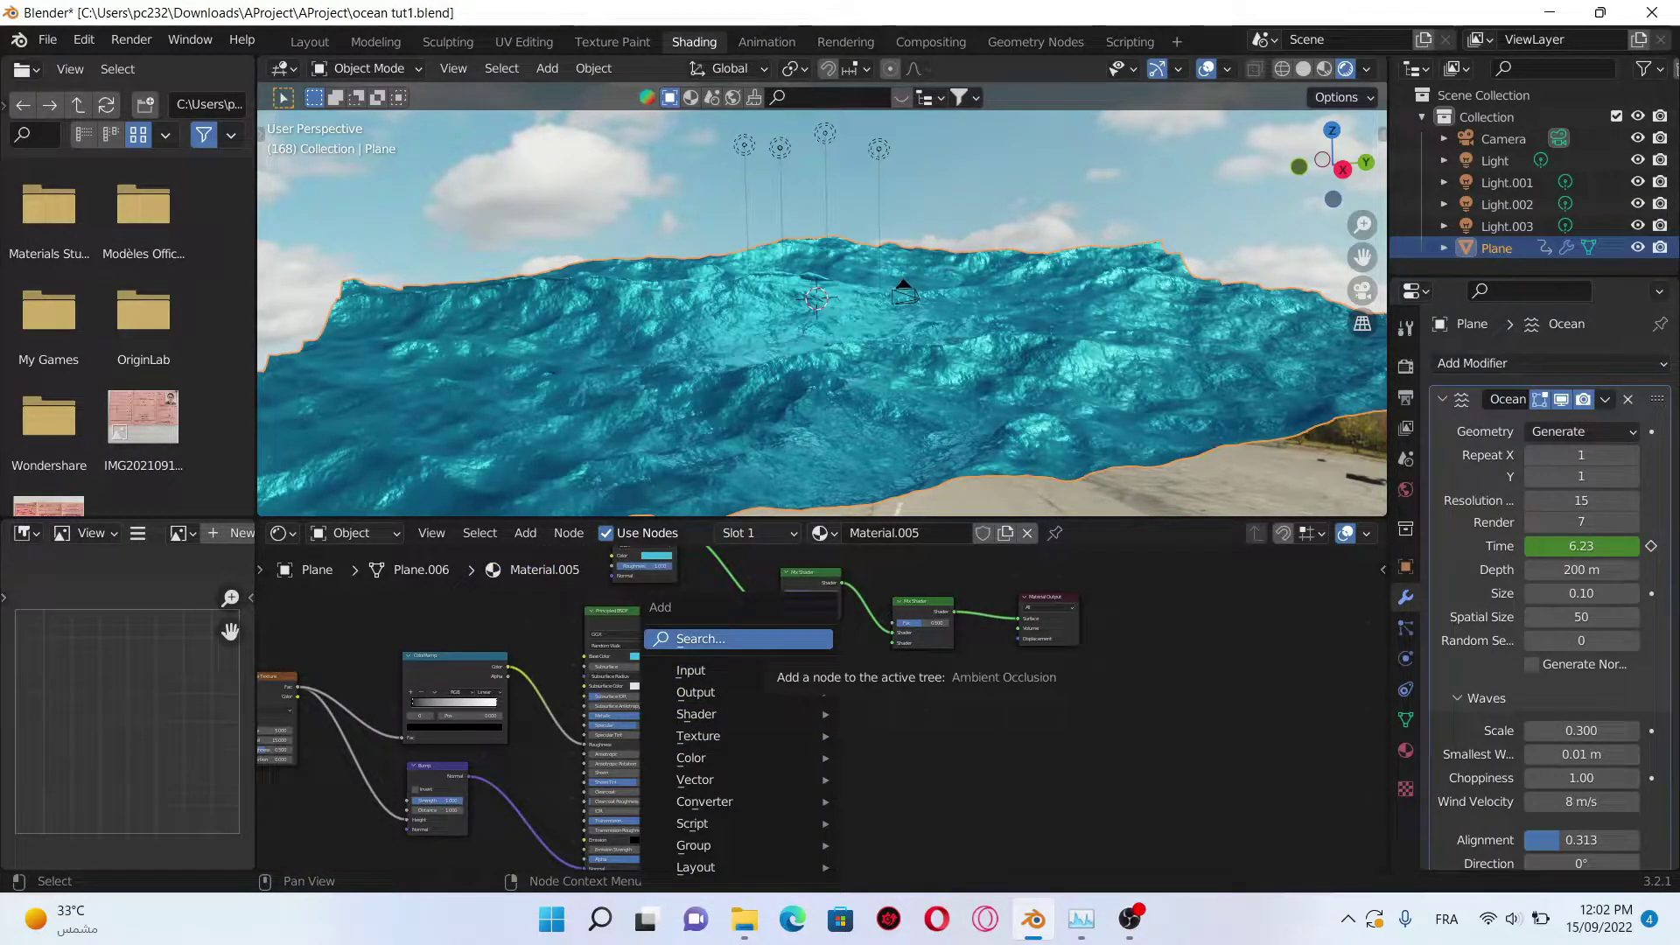
pyautogui.click(737, 639)
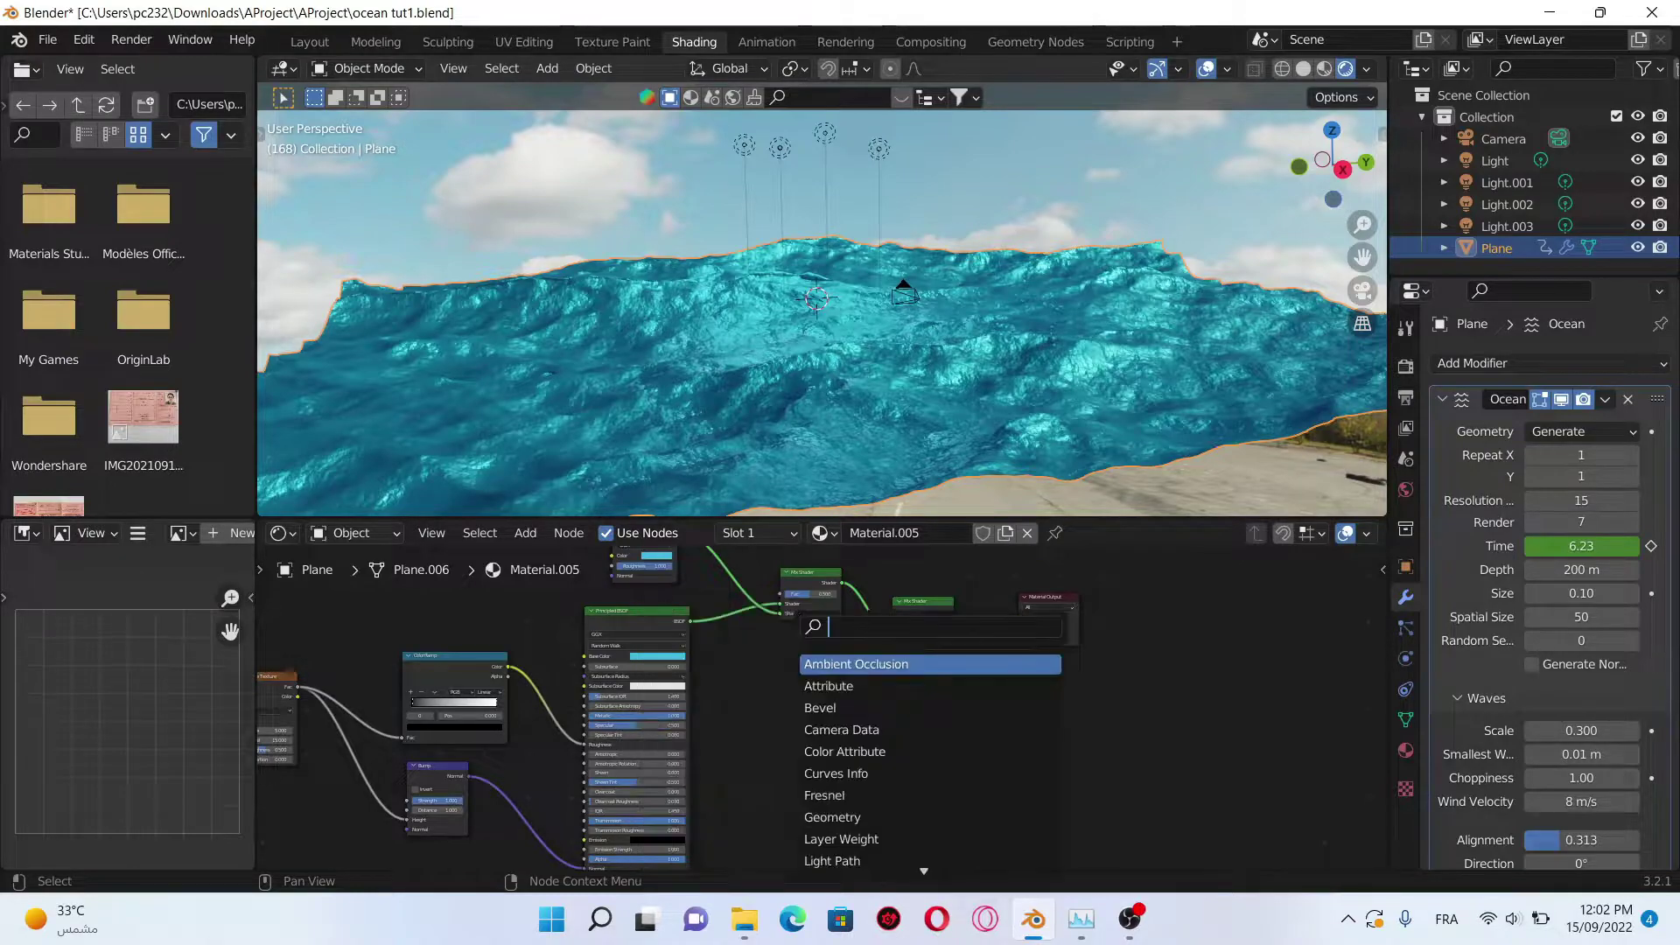
pyautogui.click(829, 686)
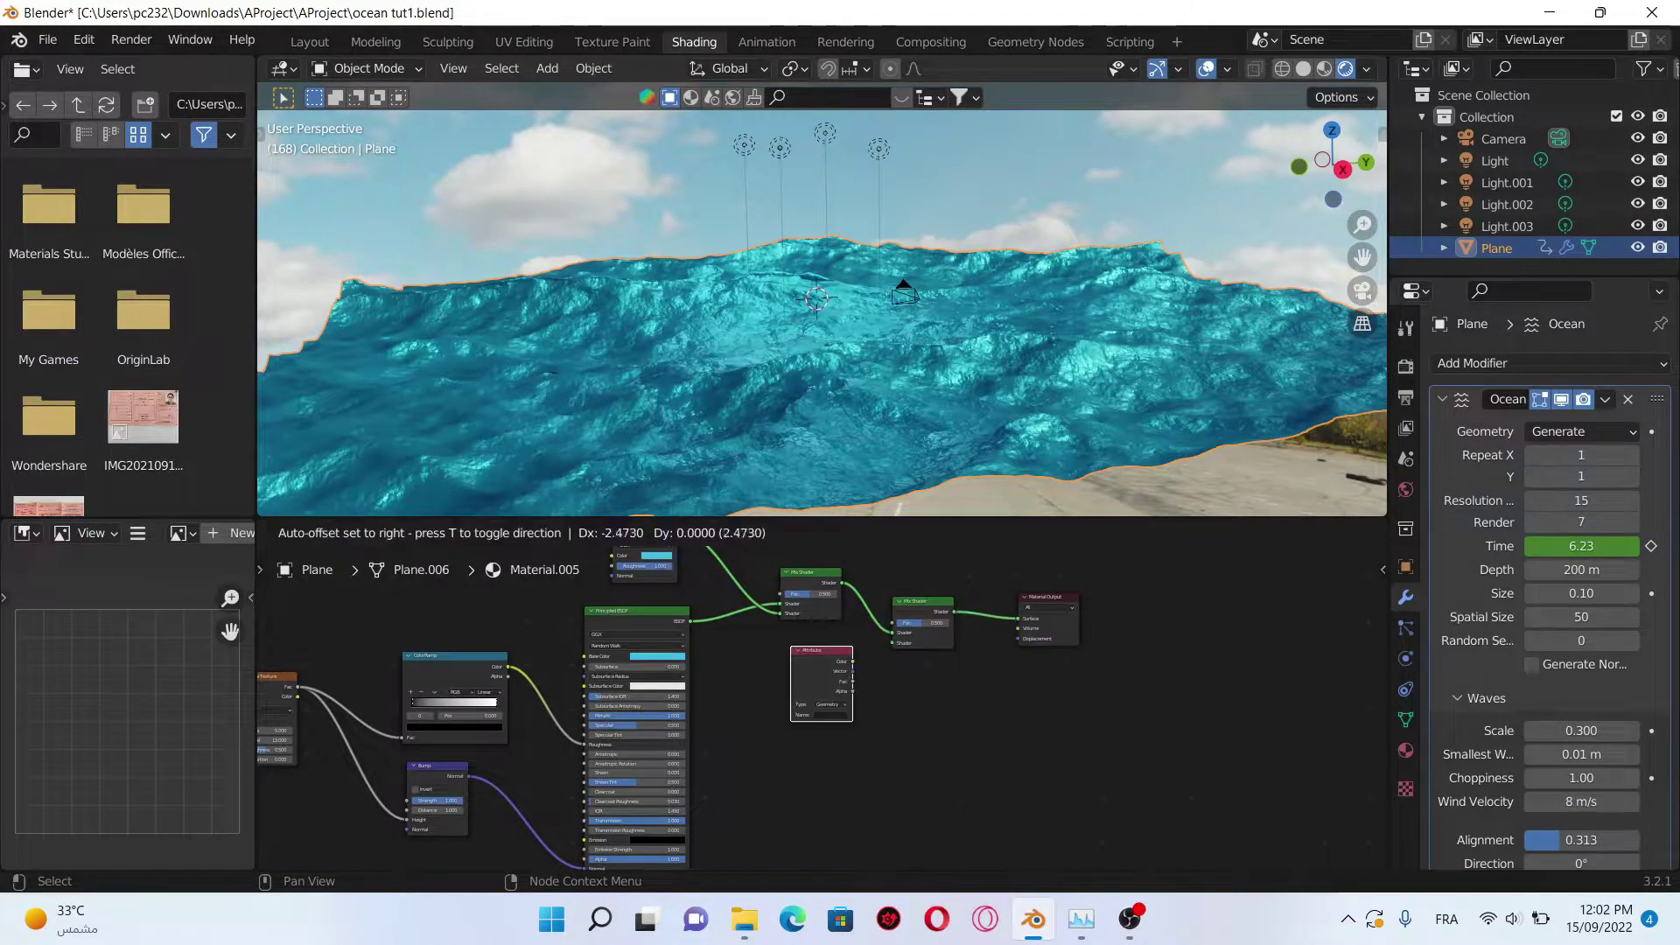
pyautogui.click(790, 725)
pyautogui.hotkey('shift', 'a')
pyautogui.click(945, 627)
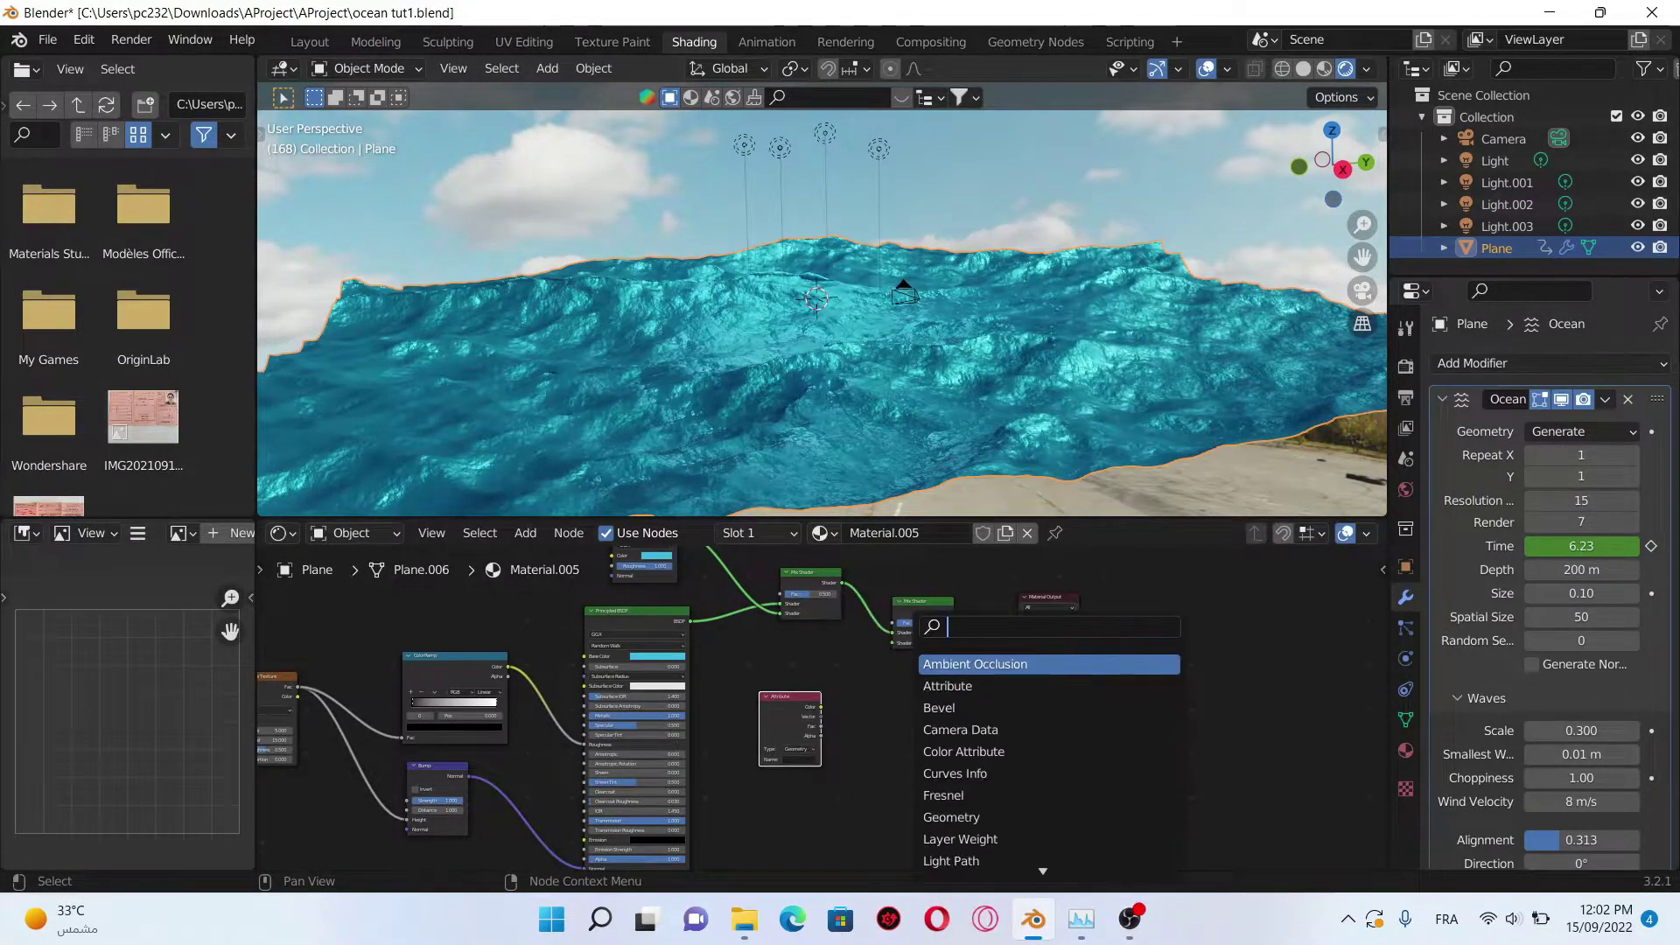
pyautogui.write('color')
pyautogui.click(971, 663)
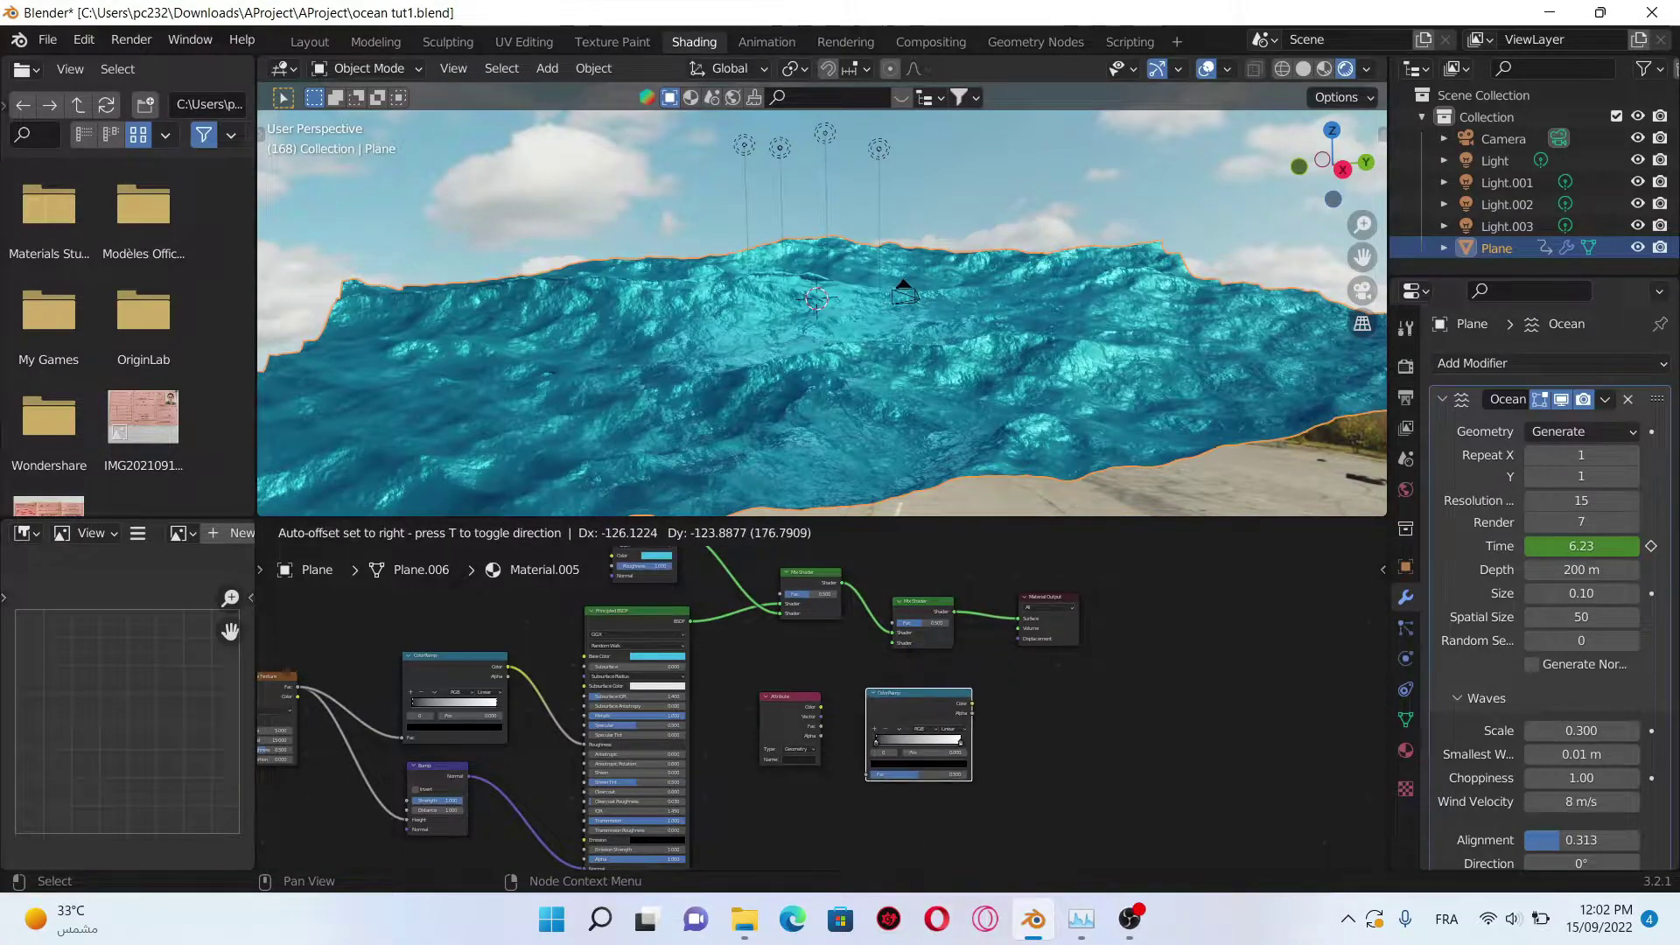
pyautogui.click(918, 736)
pyautogui.hotkey('shift', 'a')
pyautogui.click(997, 611)
pyautogui.write('e')
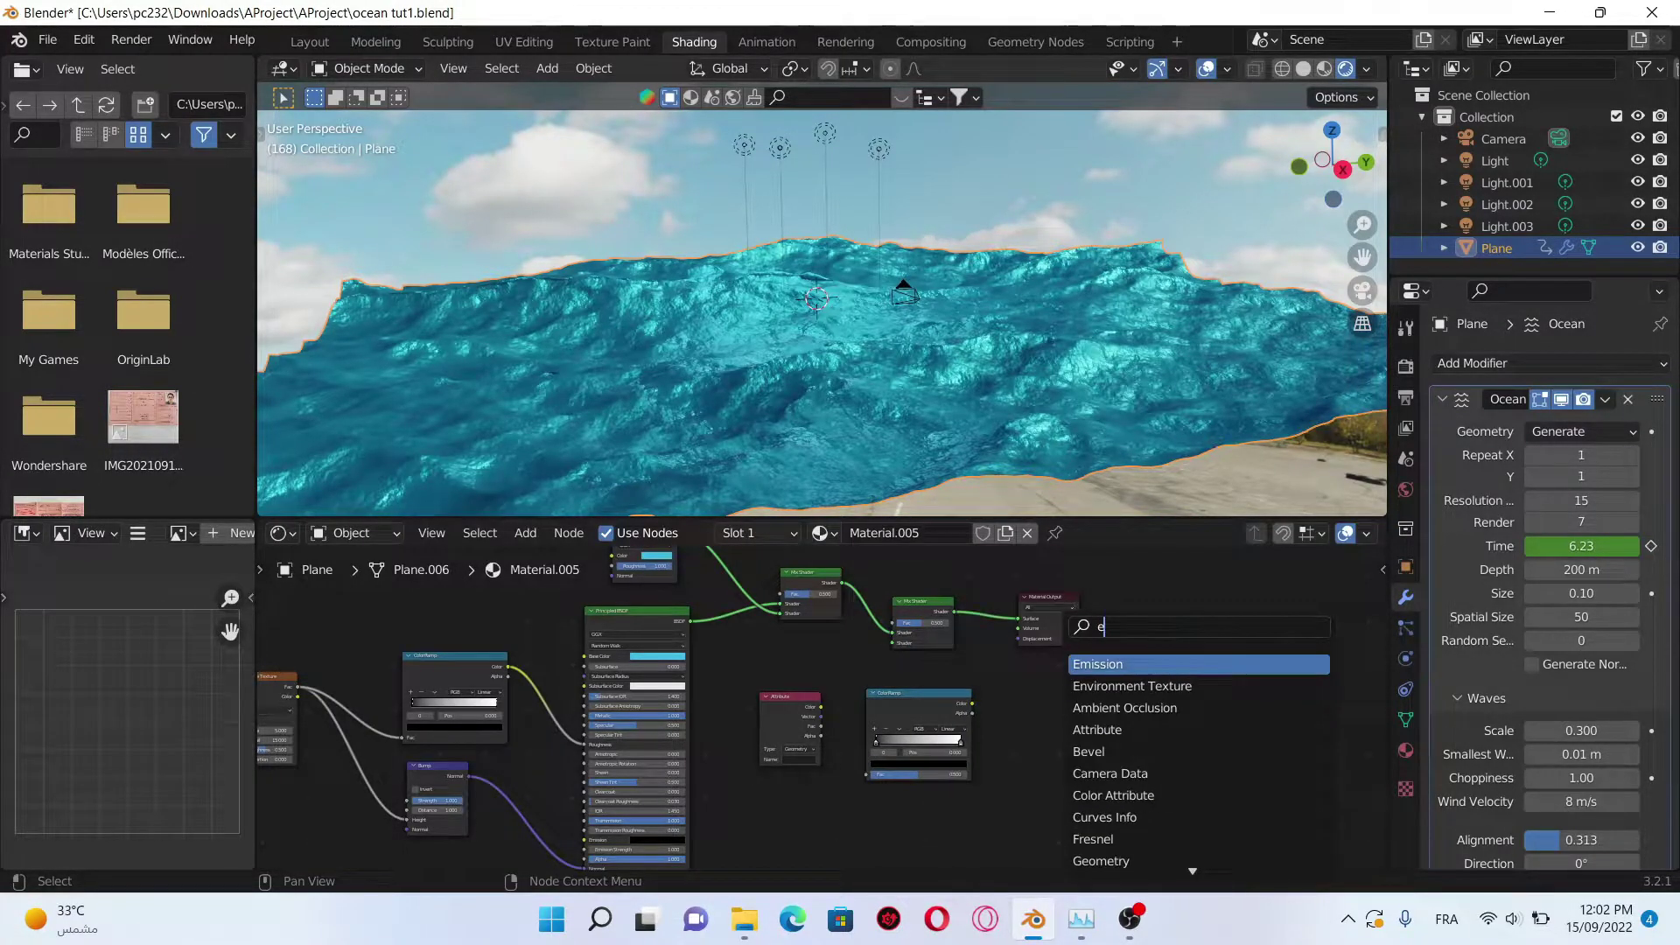
pyautogui.click(1098, 663)
pyautogui.click(1050, 709)
pyautogui.scroll(3, 1025, 722)
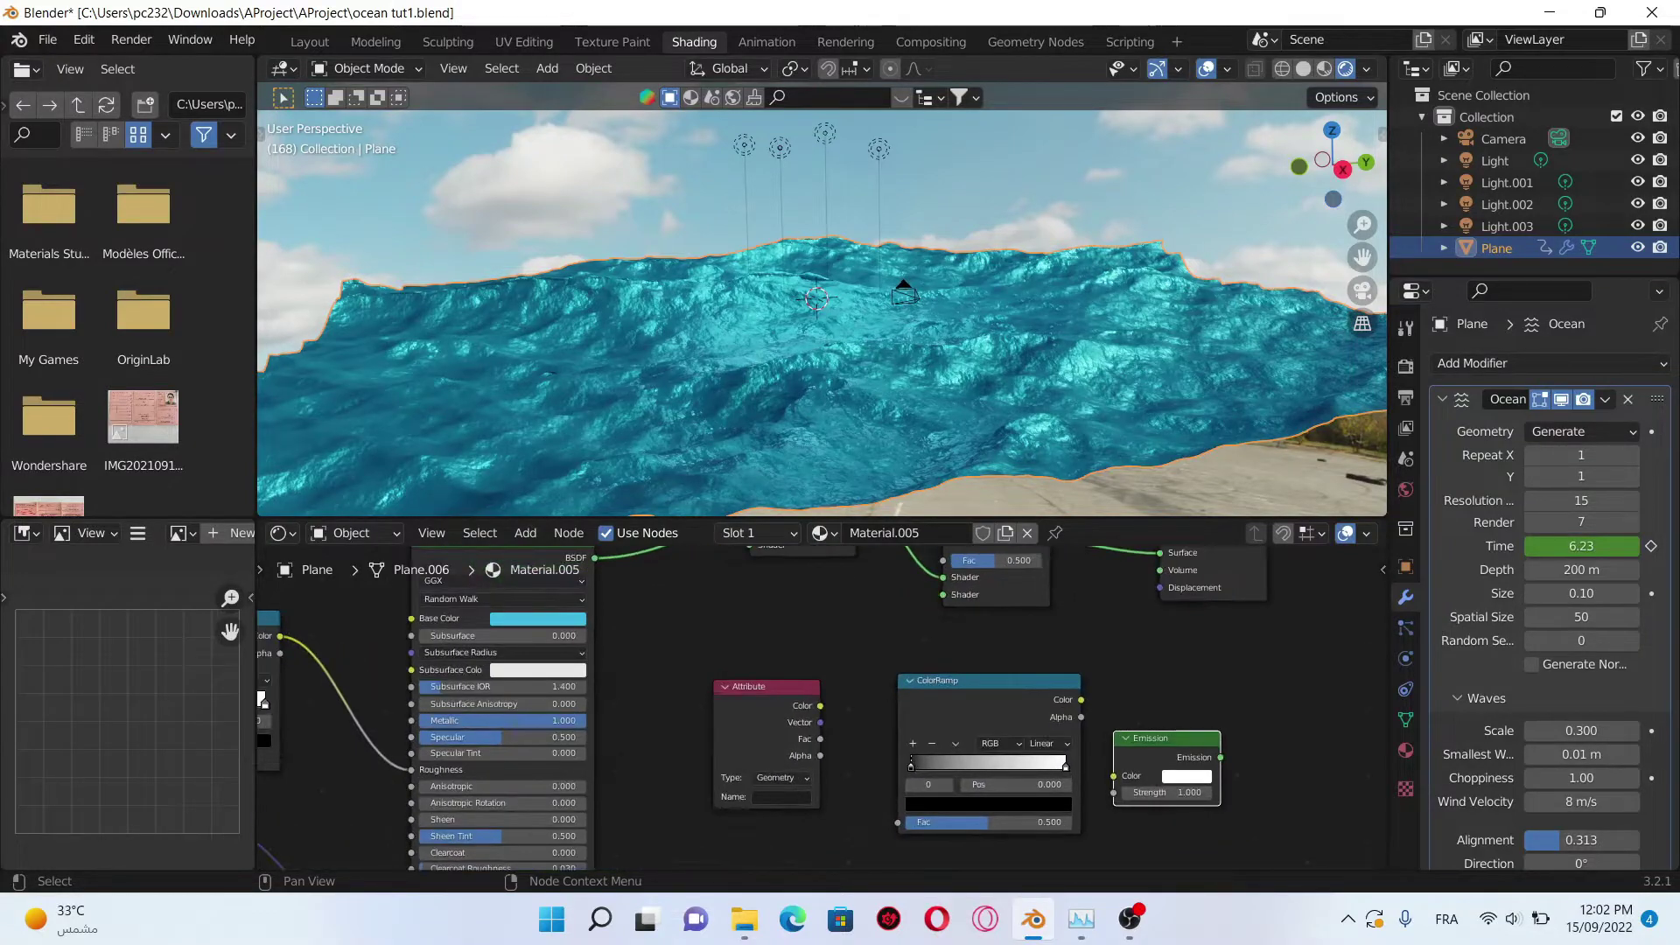
# Step: Chain Attribute colour into ColorRamp, ColorRamp into Emission, and Emission into the second Mix Shader
pyautogui.moveTo(820, 704); pyautogui.dragTo(907, 823)
pyautogui.moveTo(1079, 700); pyautogui.dragTo(1111, 774)
pyautogui.moveTo(1024, 735); pyautogui.dragTo(715, 710, button='middle')
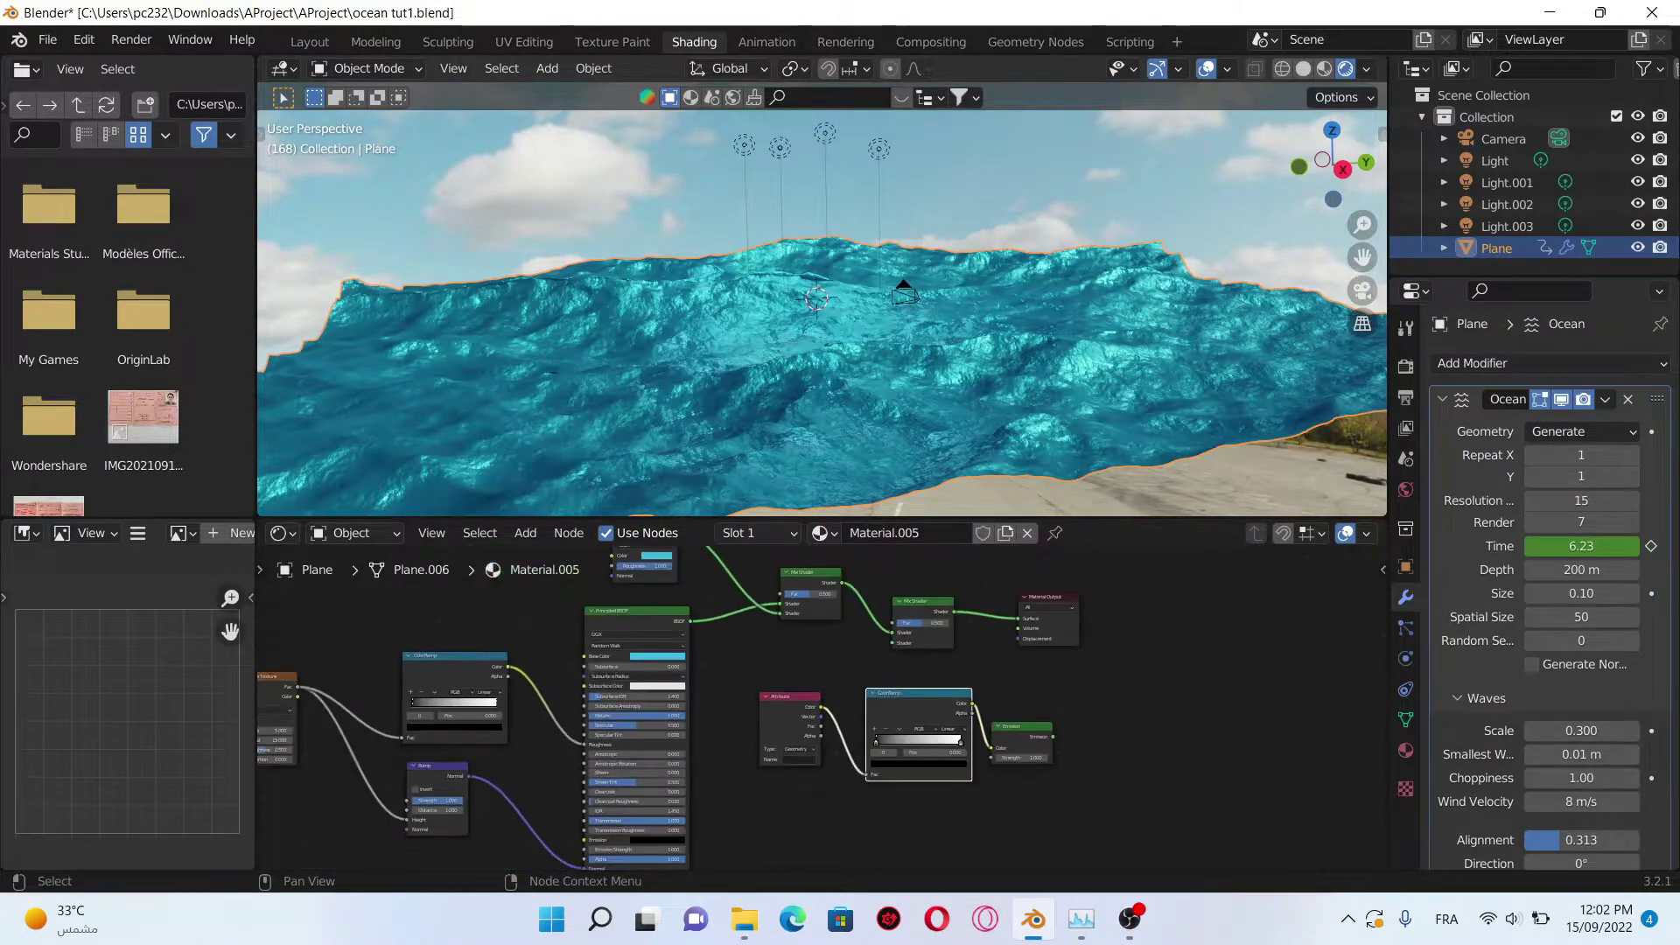
pyautogui.moveTo(899, 730); pyautogui.dragTo(964, 587)
pyautogui.moveTo(788, 631); pyautogui.dragTo(931, 643, button='middle')
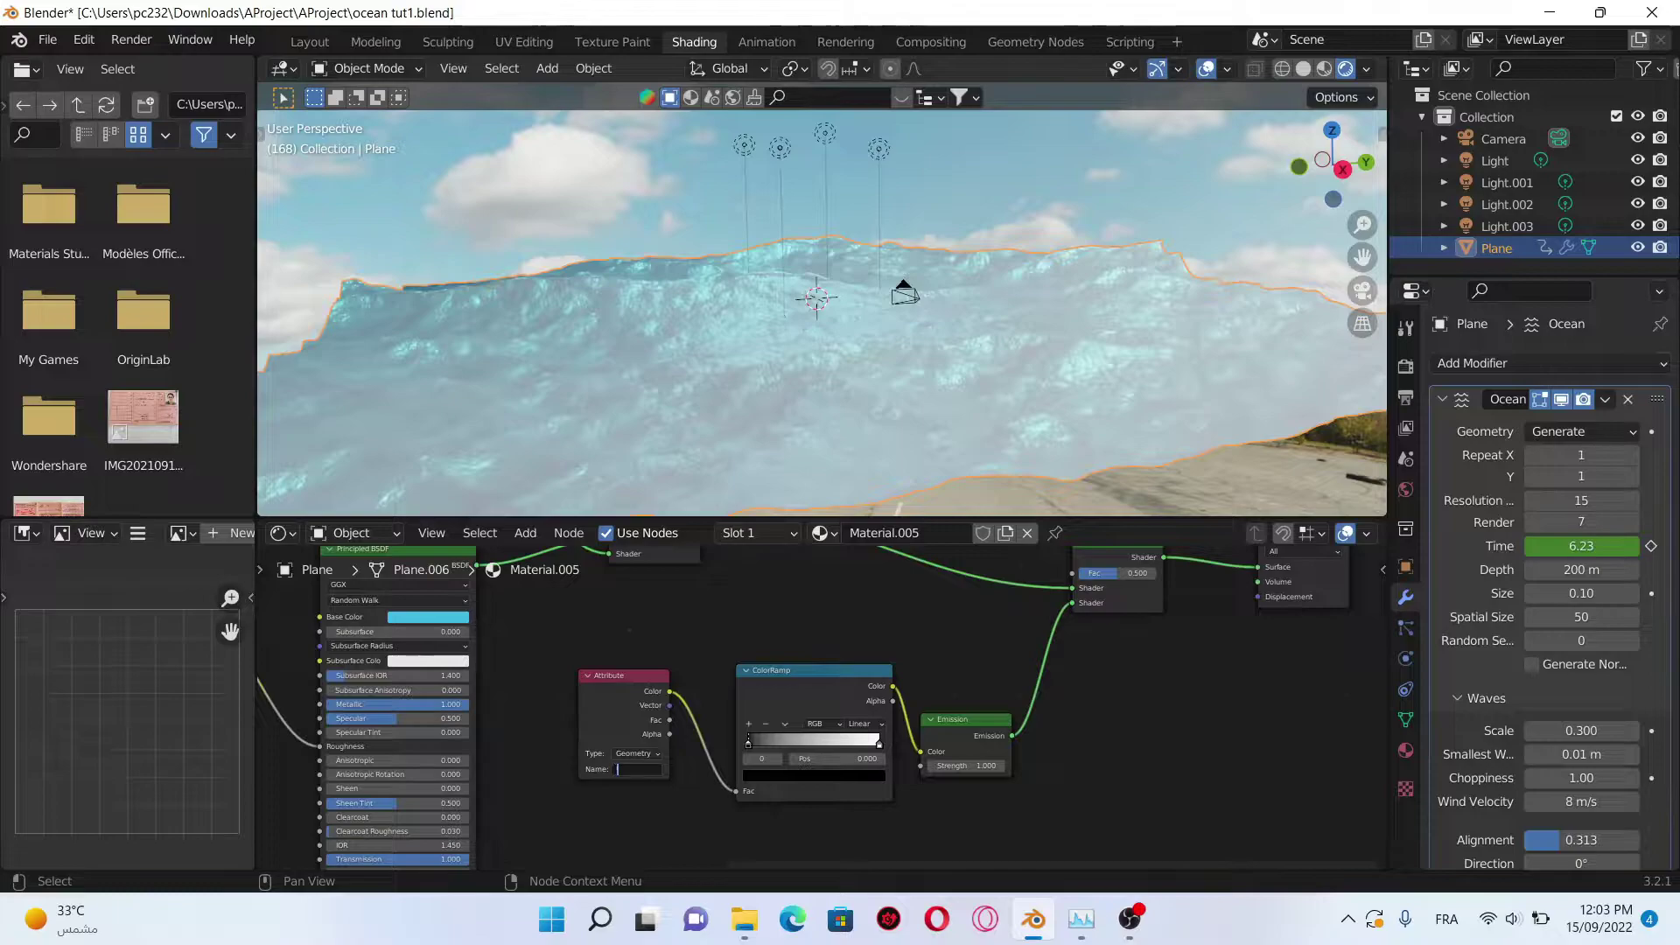
pyautogui.write('foam')
# Step: Name the attribute 'foam', set Emission strength 2.4, and move the white ramp stop to 0.015
pyautogui.press('Return')
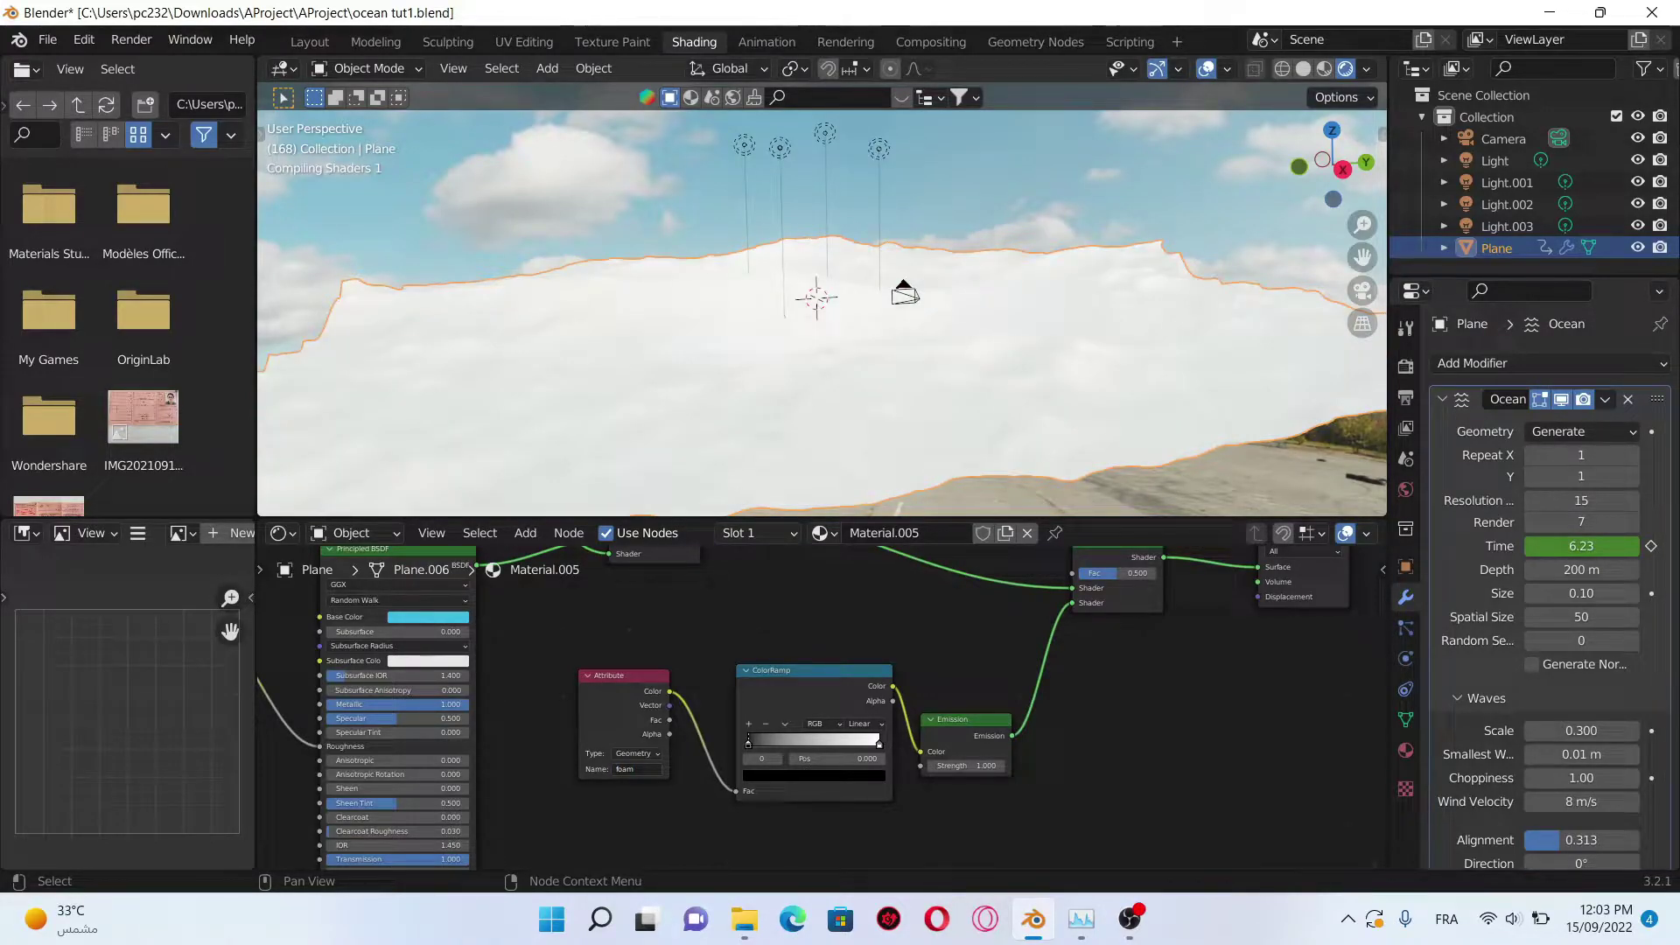
pyautogui.scroll(1, 433, 682)
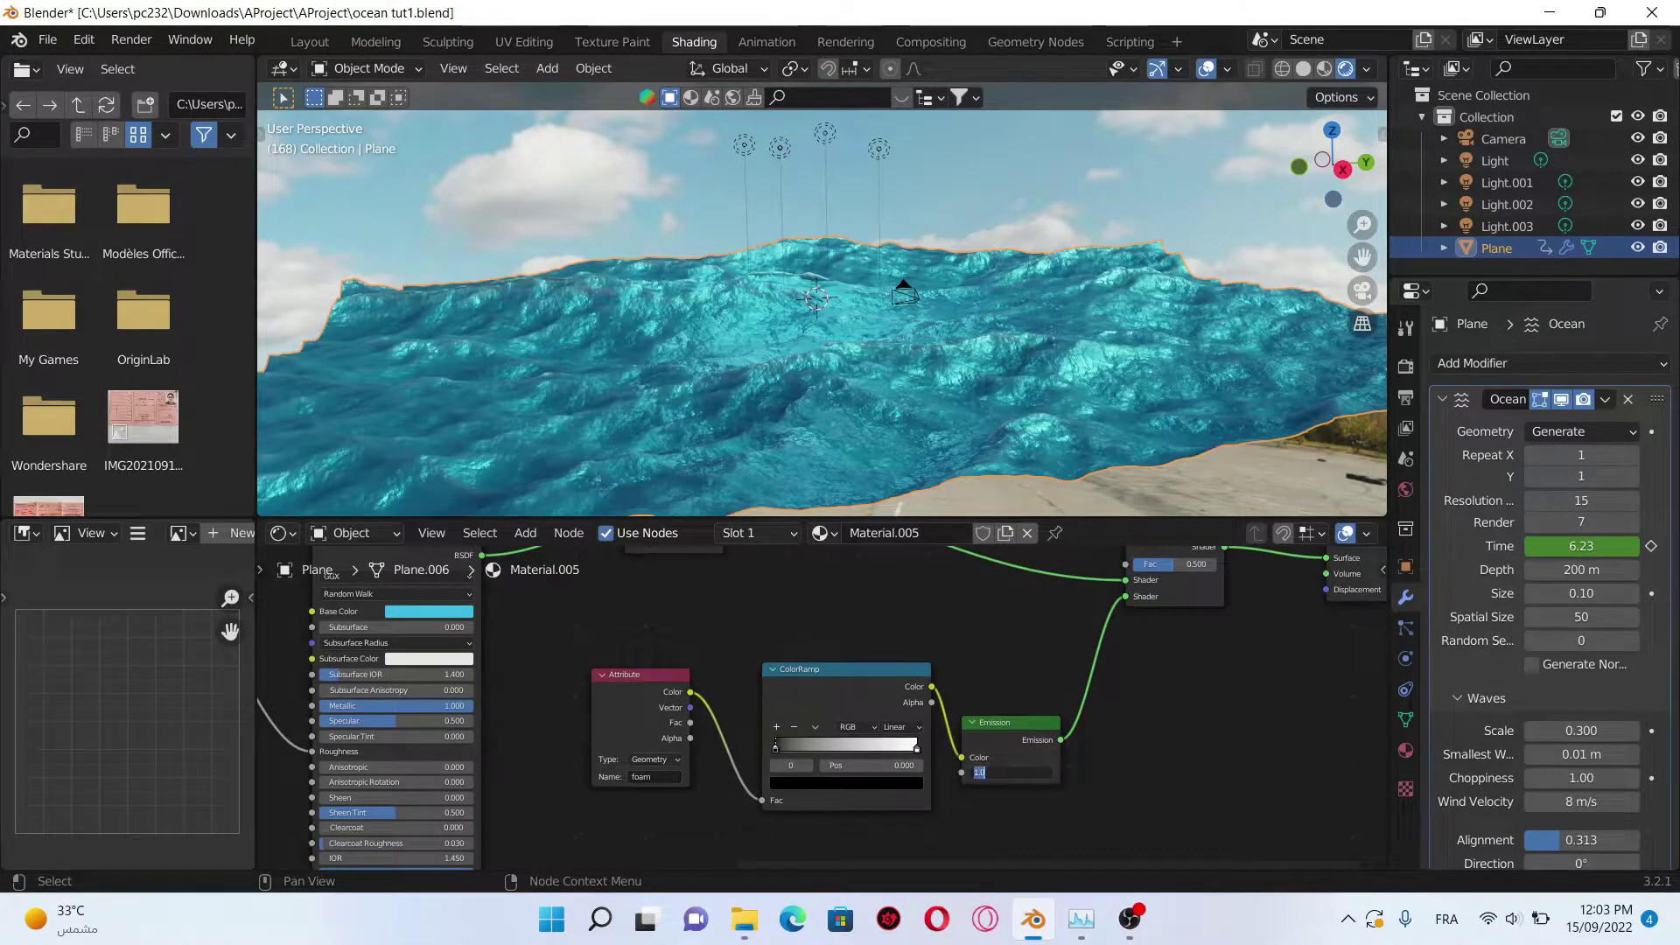
pyautogui.write('24')
pyautogui.press('Return')
pyautogui.scroll(2, 813, 735)
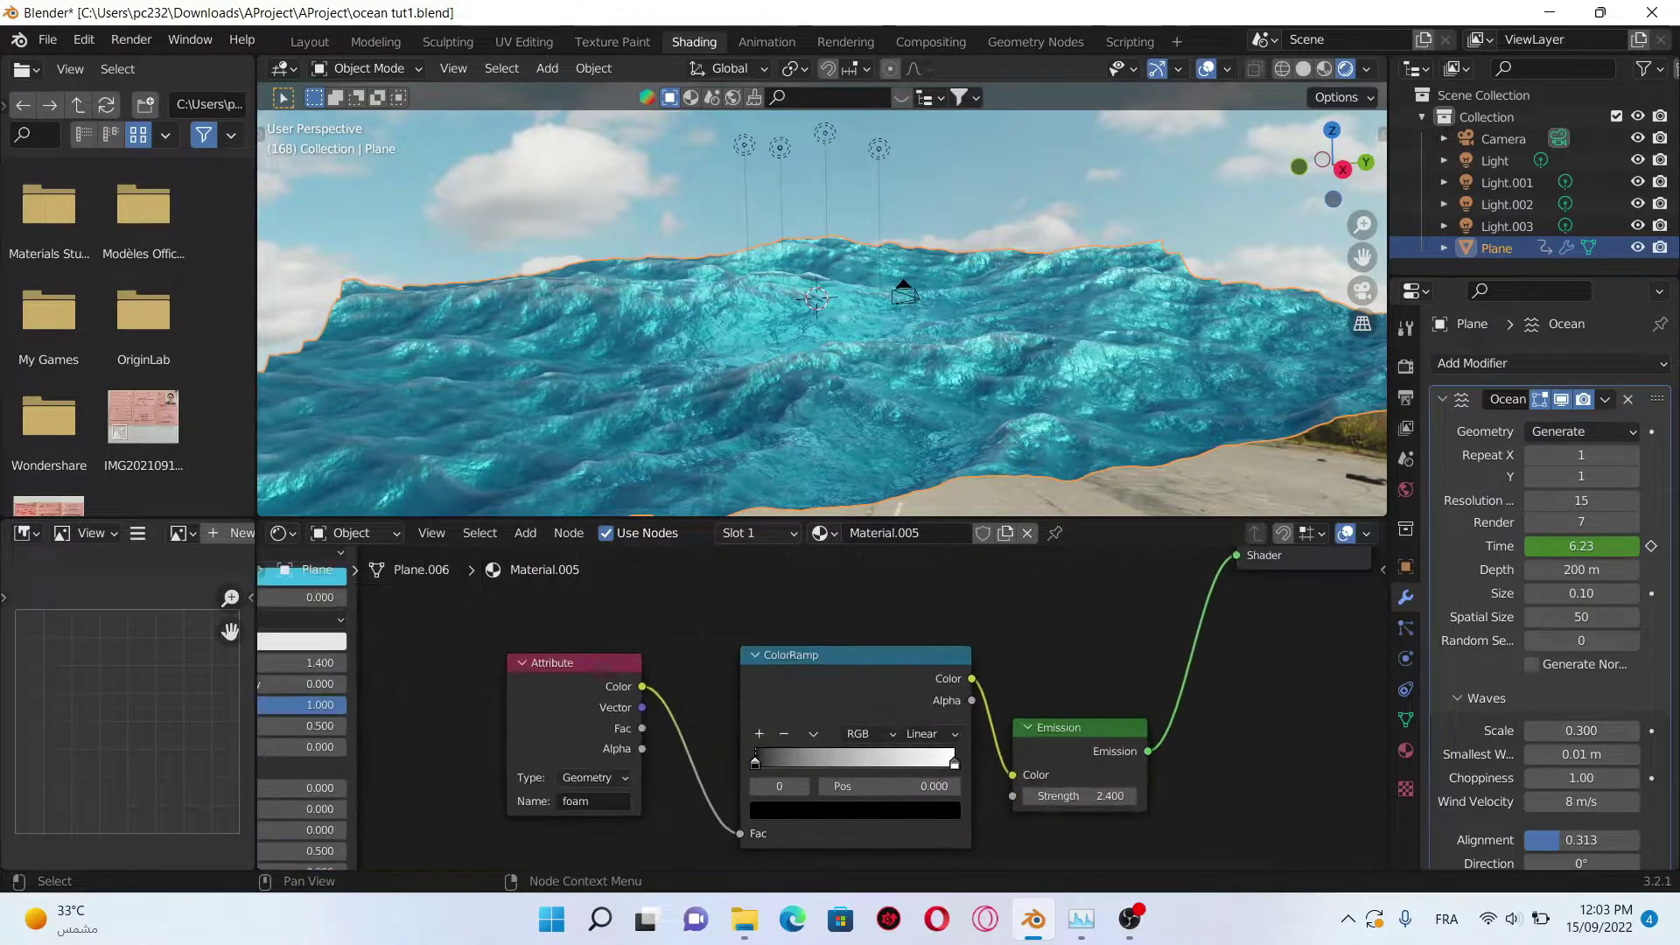
pyautogui.moveTo(954, 764); pyautogui.dragTo(759, 765)
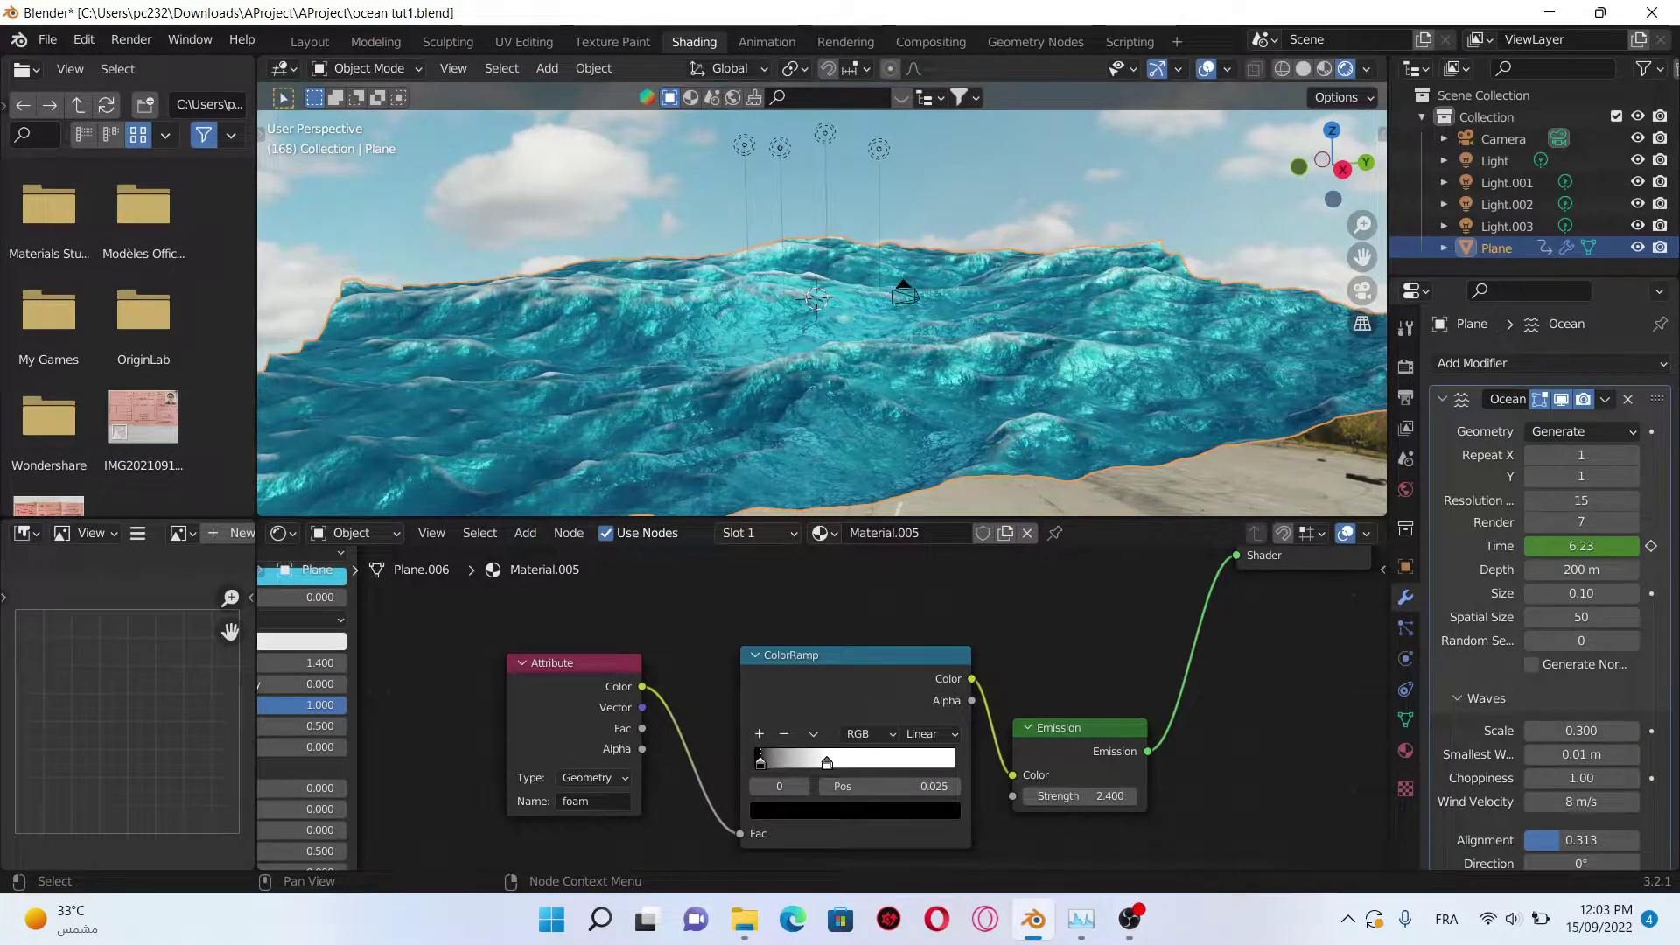
pyautogui.moveTo(907, 784); pyautogui.dragTo(892, 785)
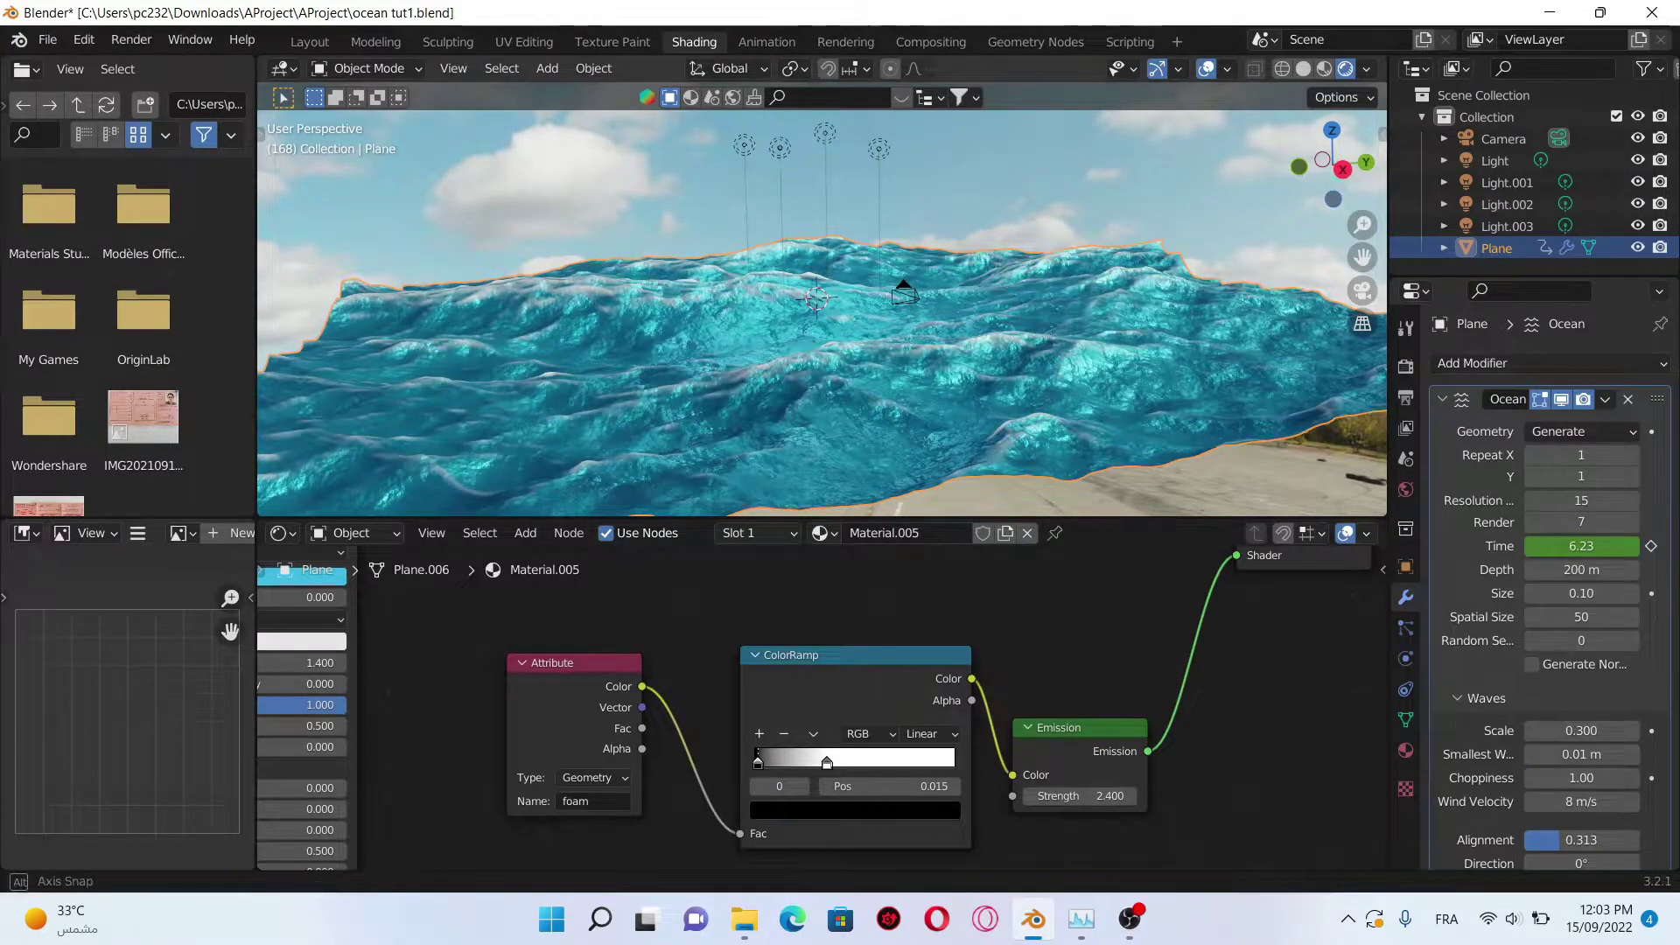
pyautogui.moveTo(903, 295); pyautogui.dragTo(941, 288, button='middle')
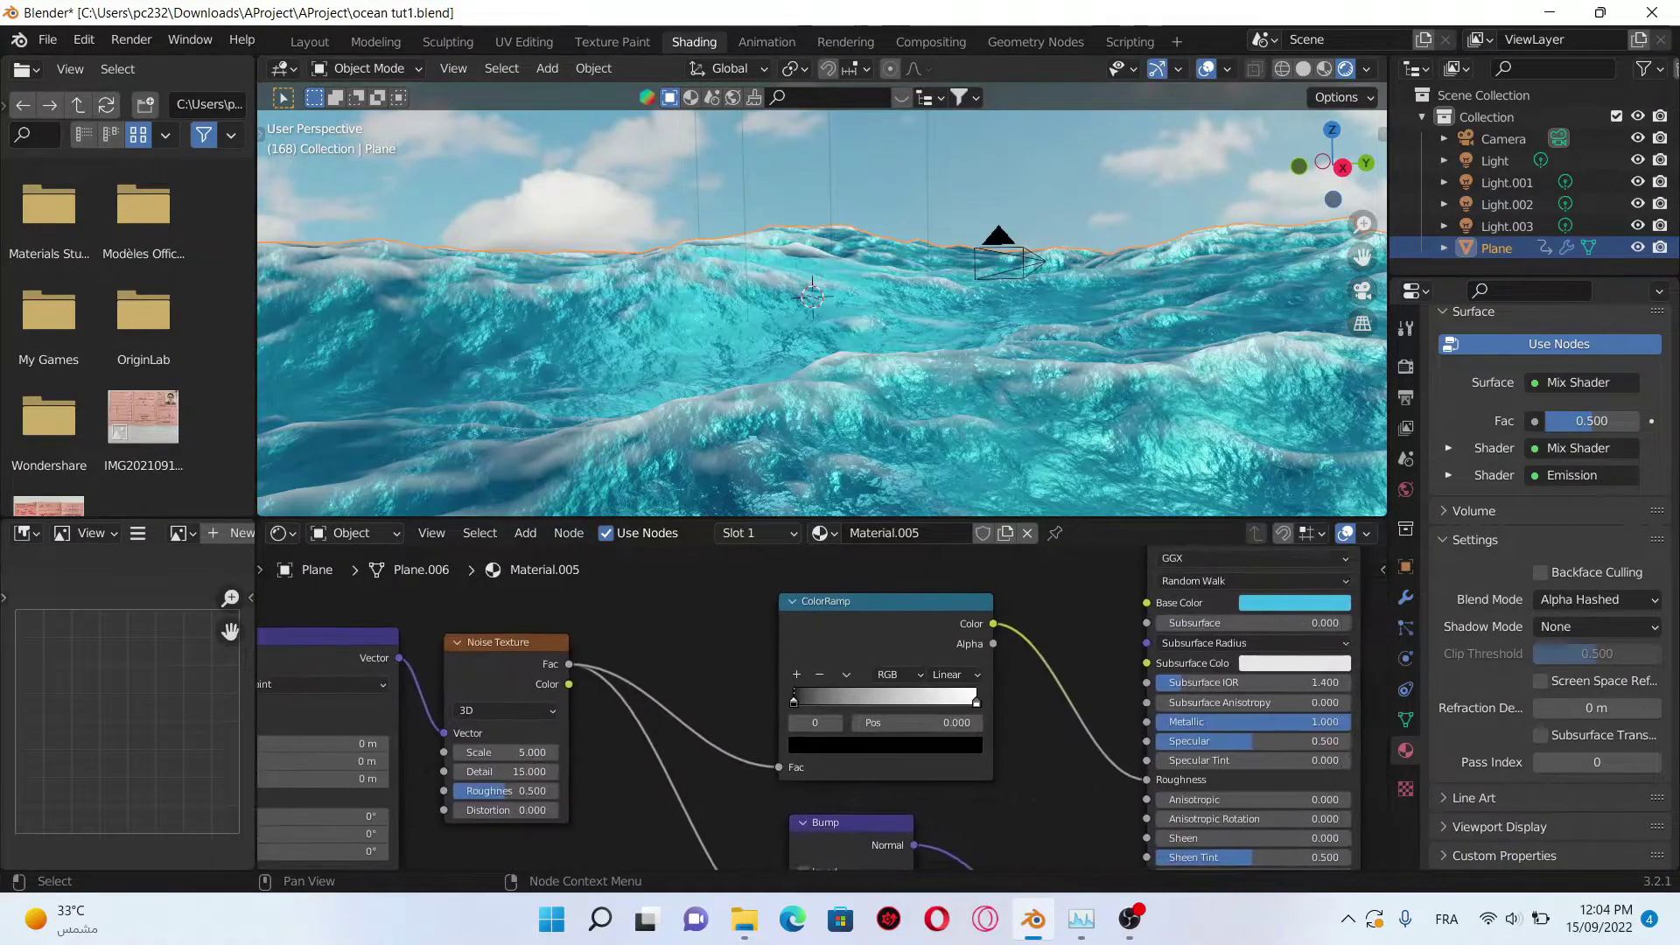
# Step: Slide the noise ColorRamp's black stop to about 0.324 and select its white stop
pyautogui.moveTo(1115, 721); pyautogui.dragTo(1110, 723, button='middle')
pyautogui.moveTo(803, 699); pyautogui.dragTo(855, 699)
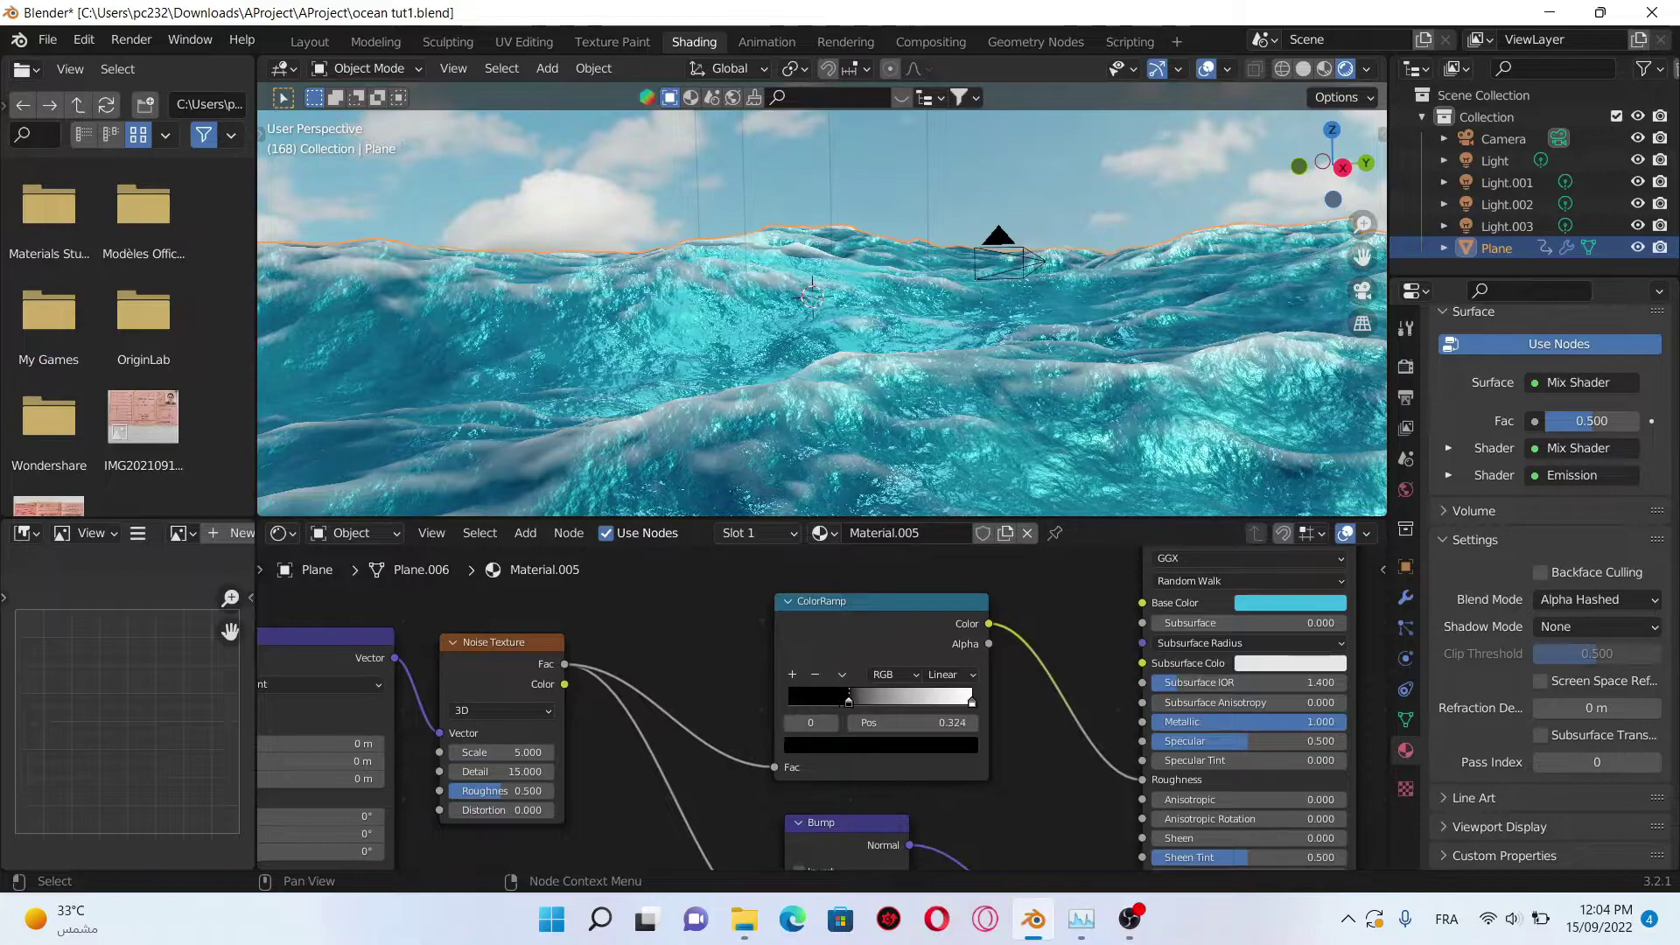
pyautogui.moveTo(971, 701); pyautogui.dragTo(970, 702)
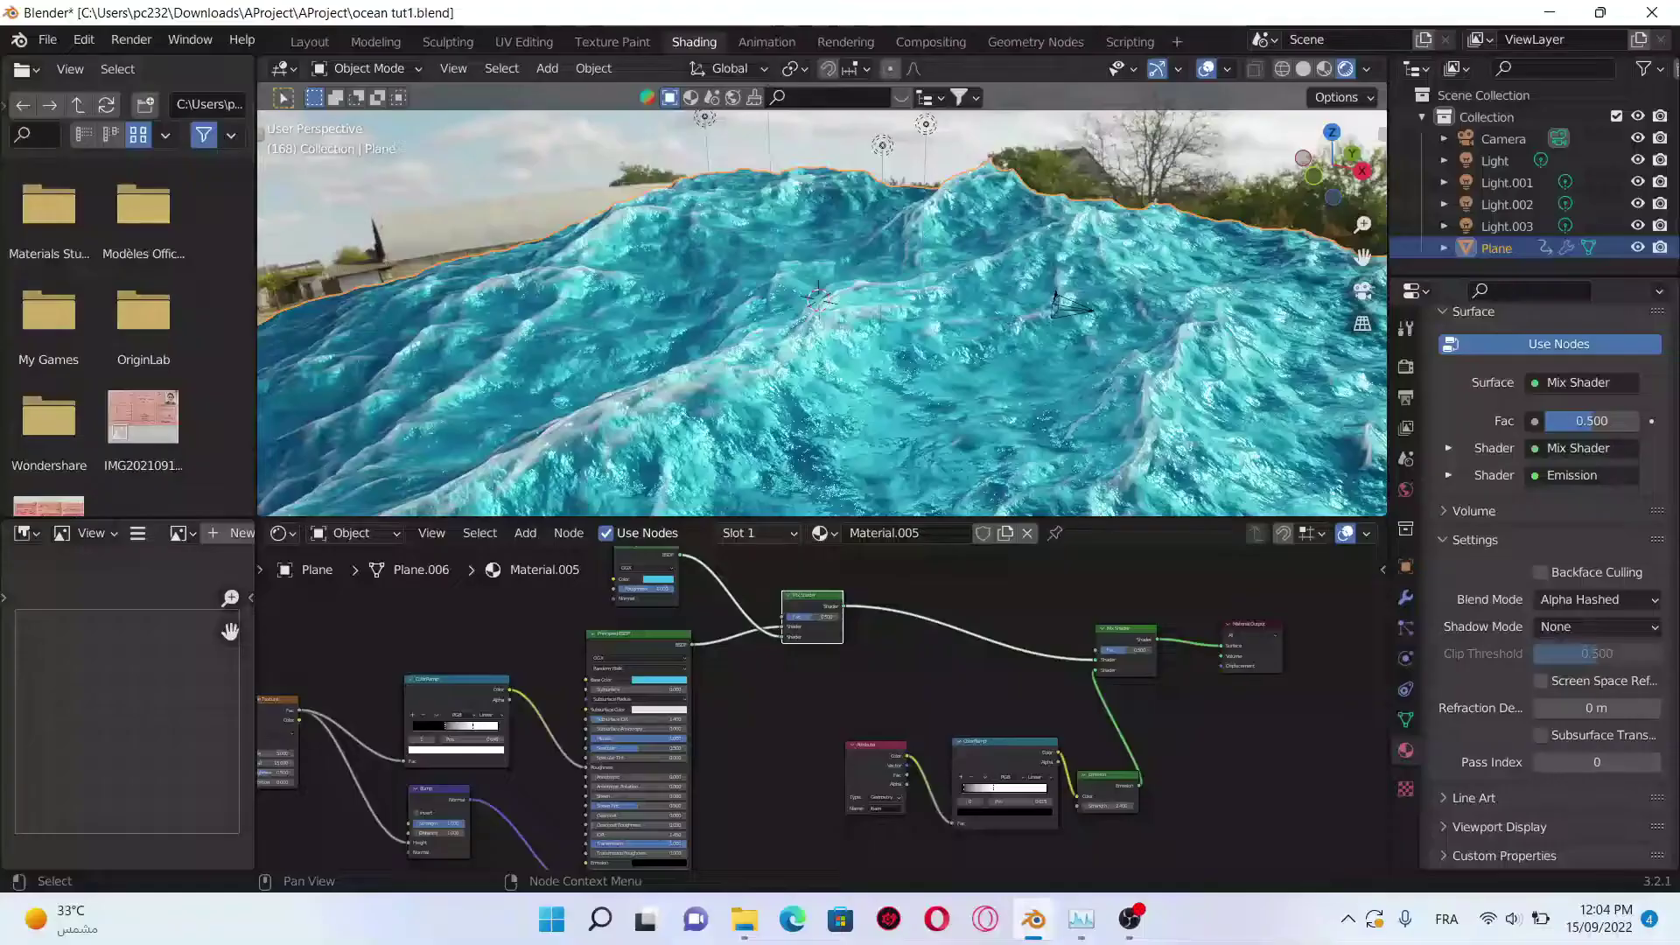
# Step: Drop a duplicate Mix Shader into the water chain and add a Glass BSDF node
pyautogui.hotkey('shift', 'd')
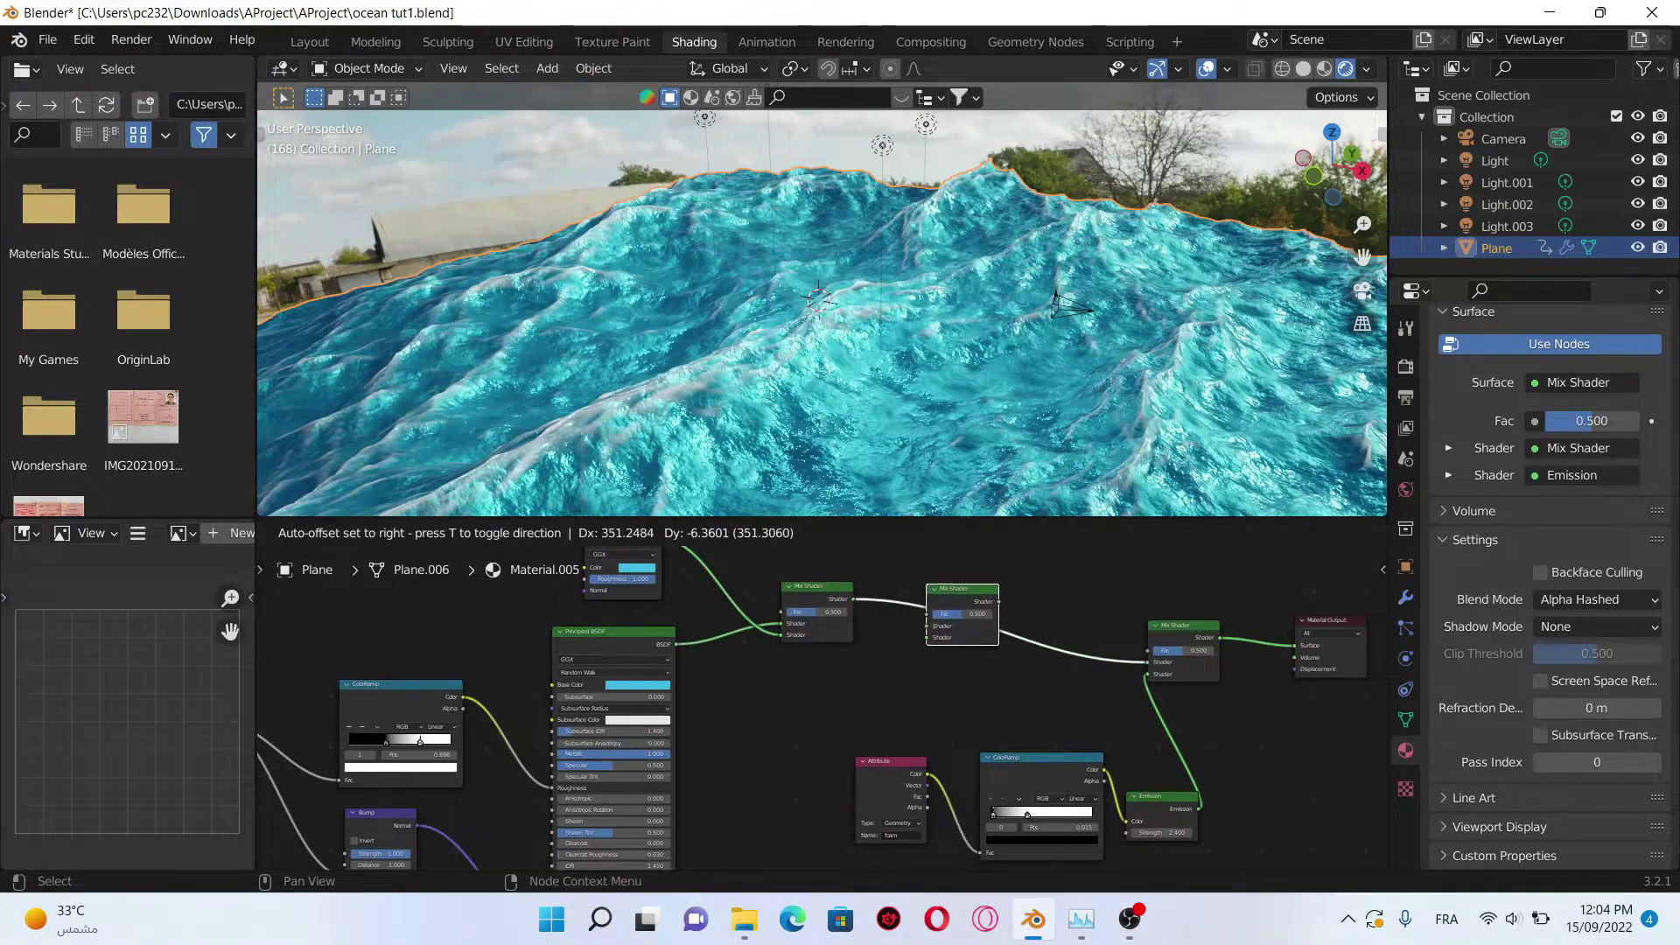
pyautogui.click(964, 610)
pyautogui.hotkey('shift', 'a')
pyautogui.click(735, 605)
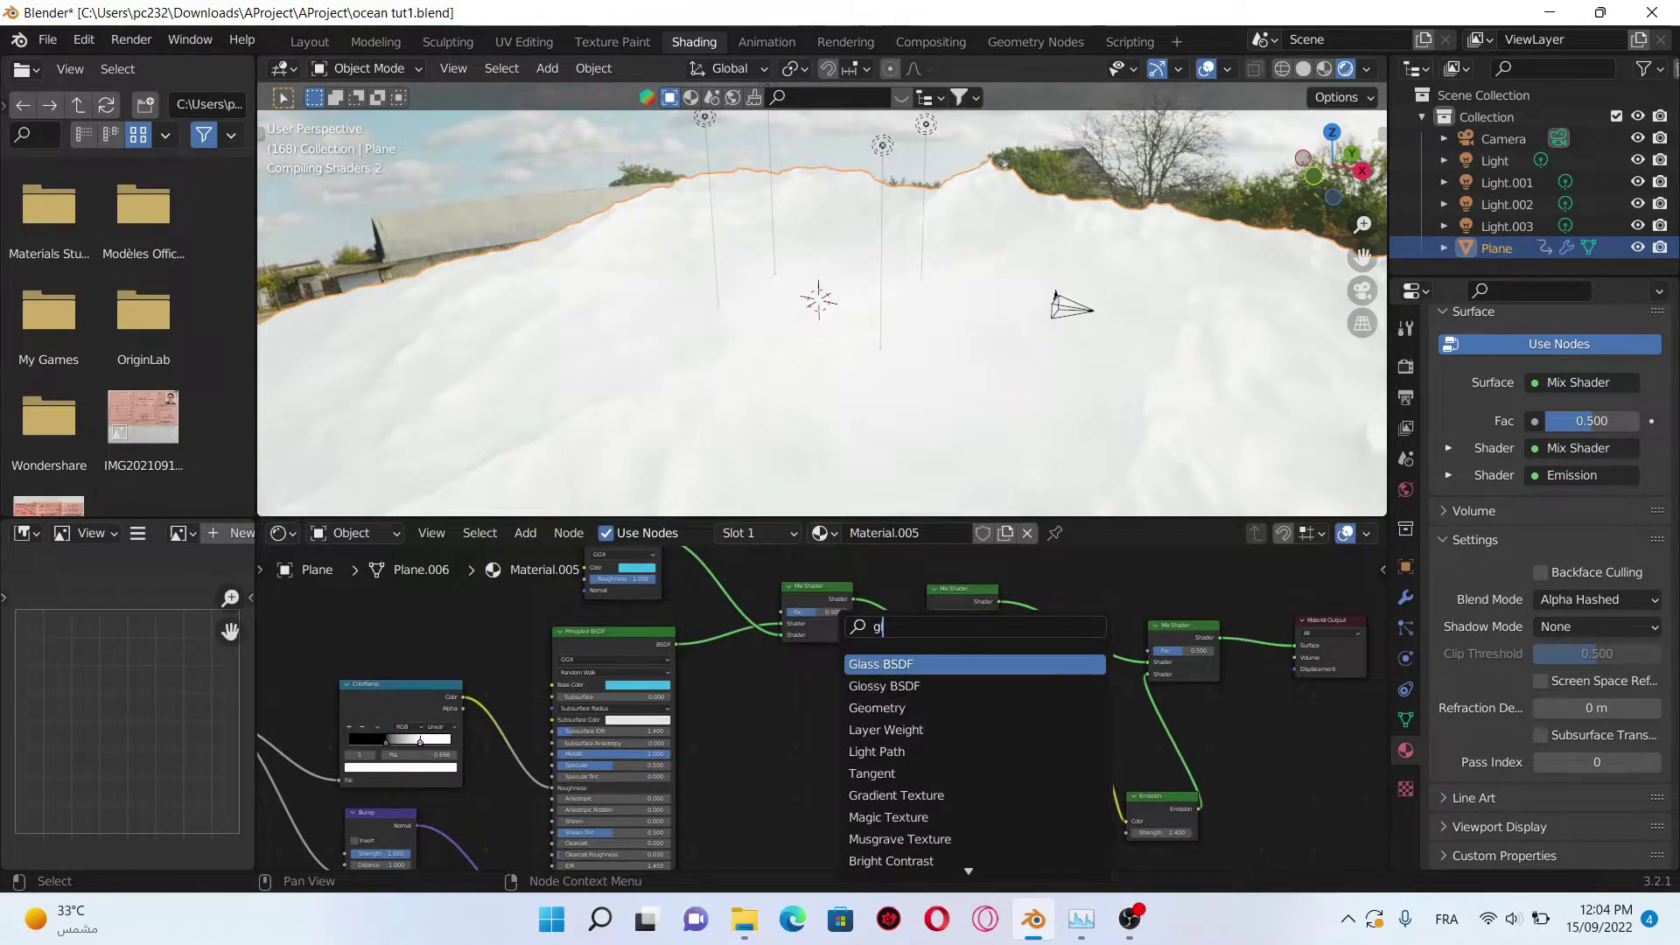
pyautogui.write('glass')
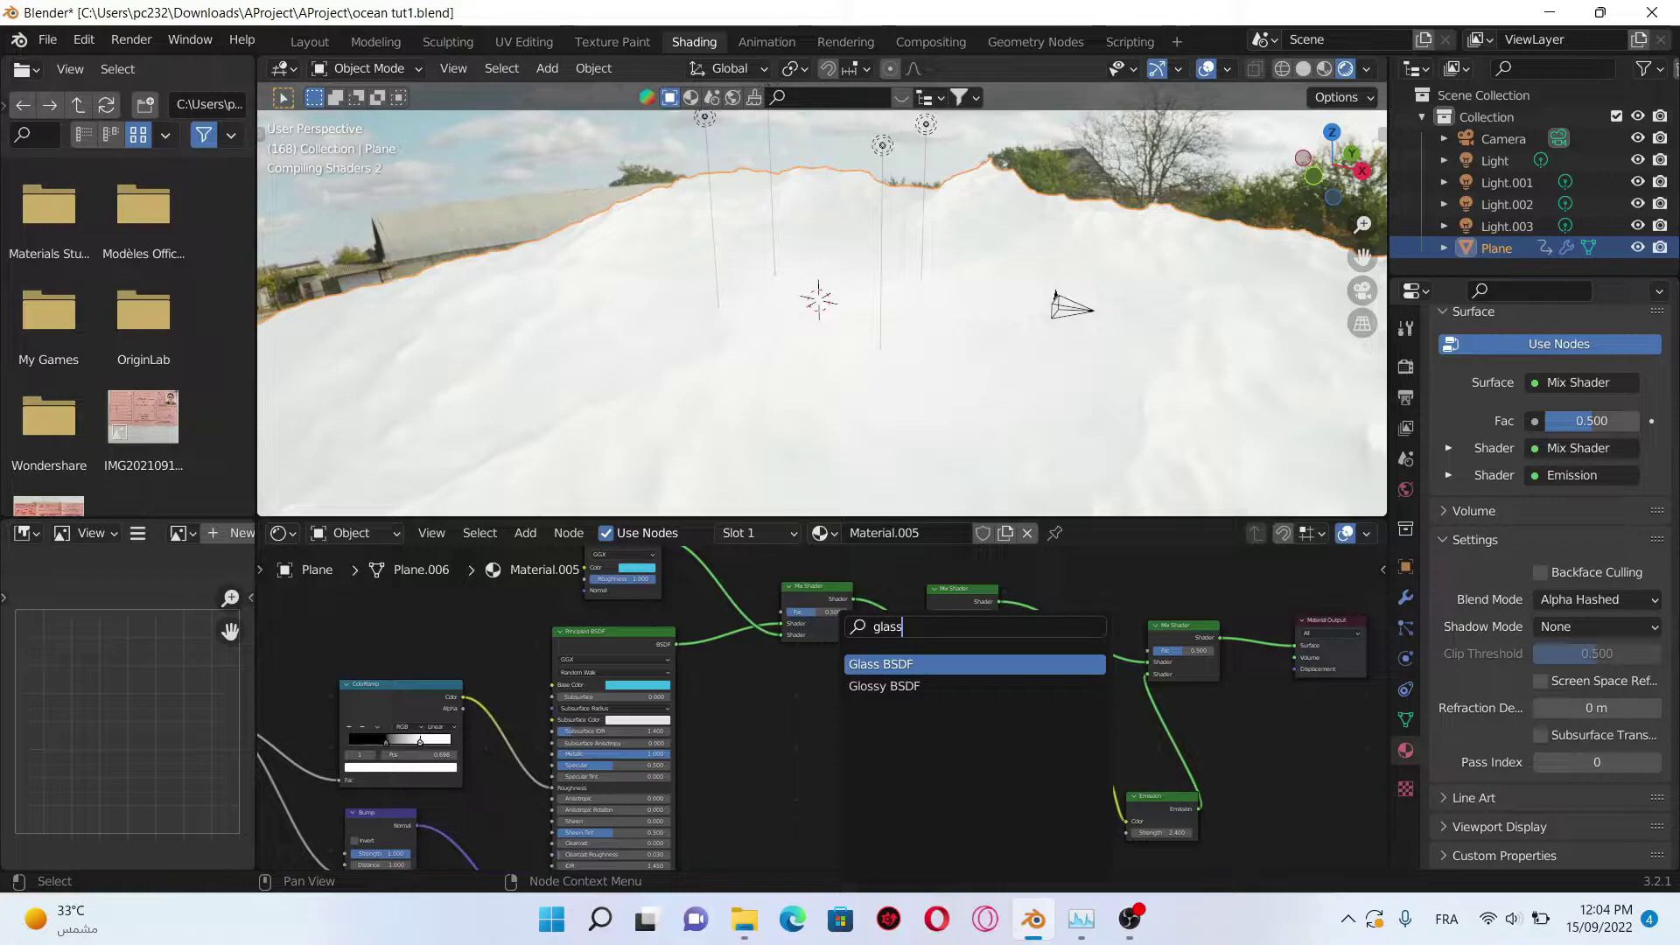
pyautogui.click(974, 663)
pyautogui.click(795, 682)
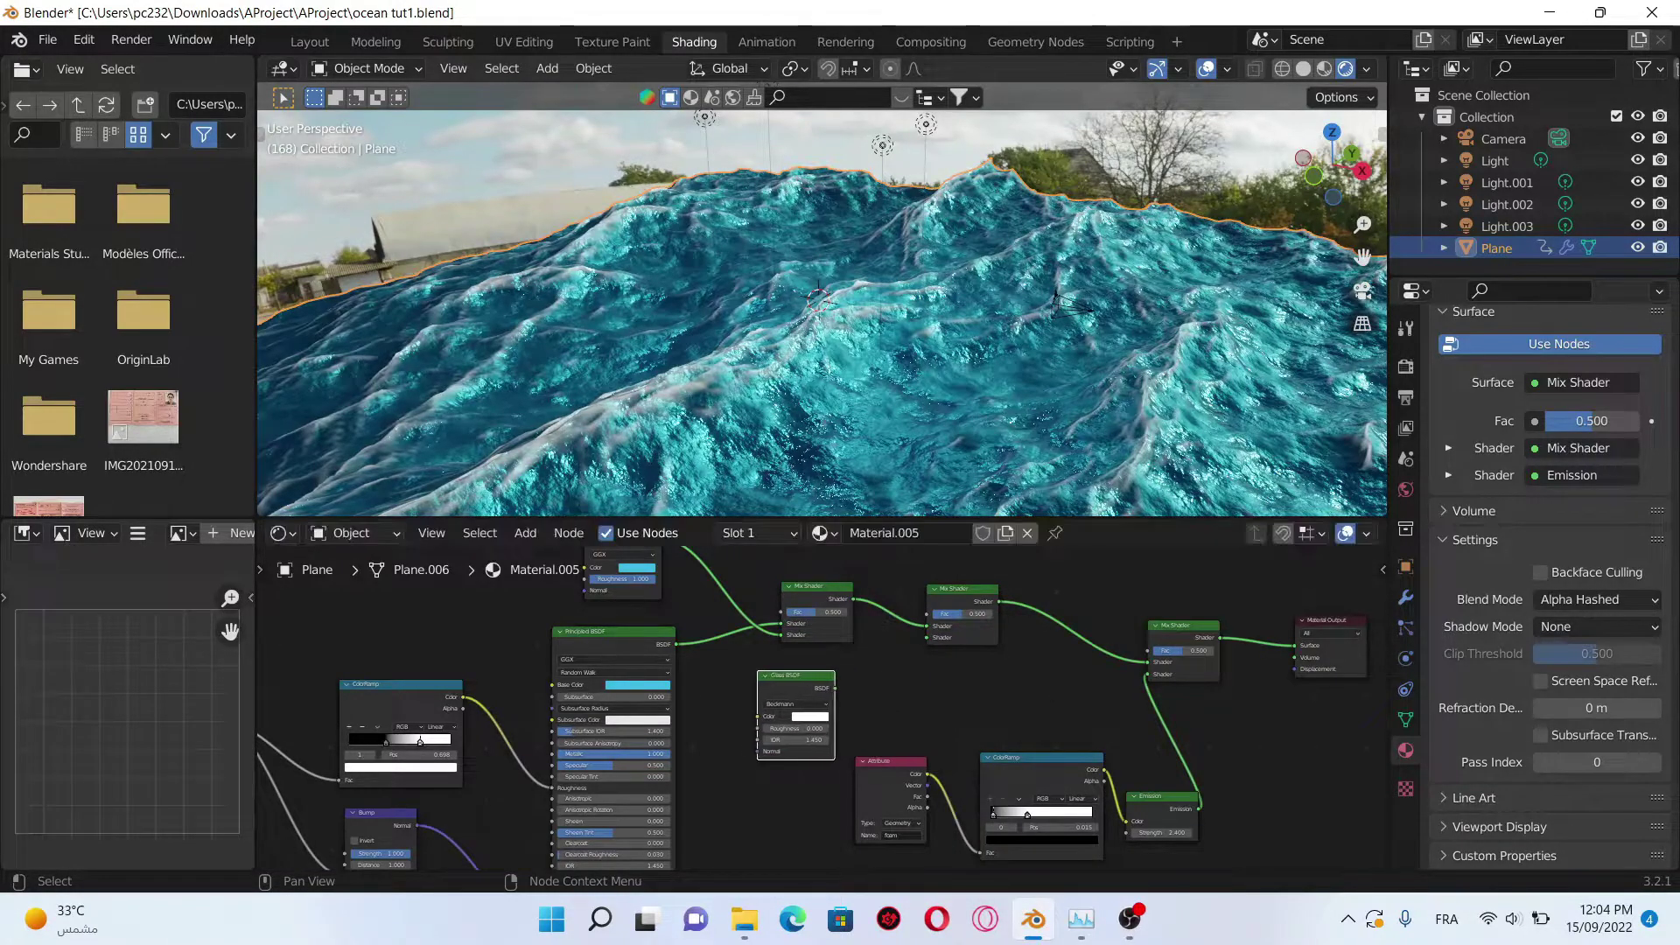
pyautogui.scroll(3, 787, 710)
# Step: Connect the Glass BSDF to the new Mix Shader and set its IOR to 1.33
pyautogui.moveTo(919, 656); pyautogui.dragTo(919, 705, button='middle')
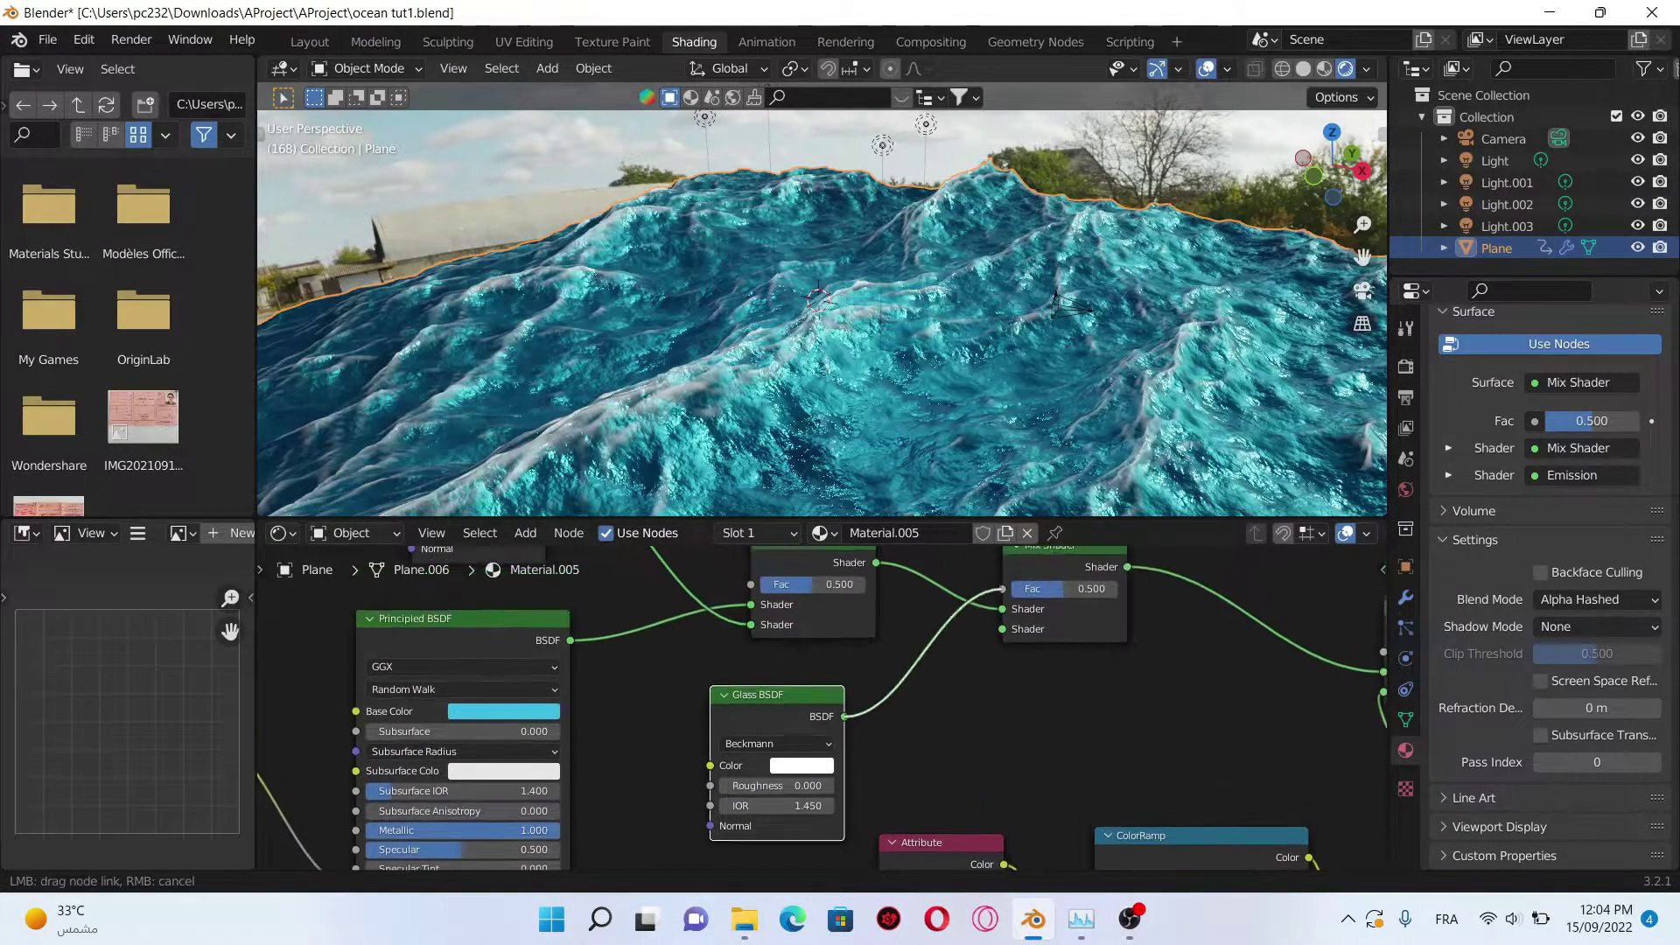
pyautogui.moveTo(844, 722); pyautogui.dragTo(1001, 634)
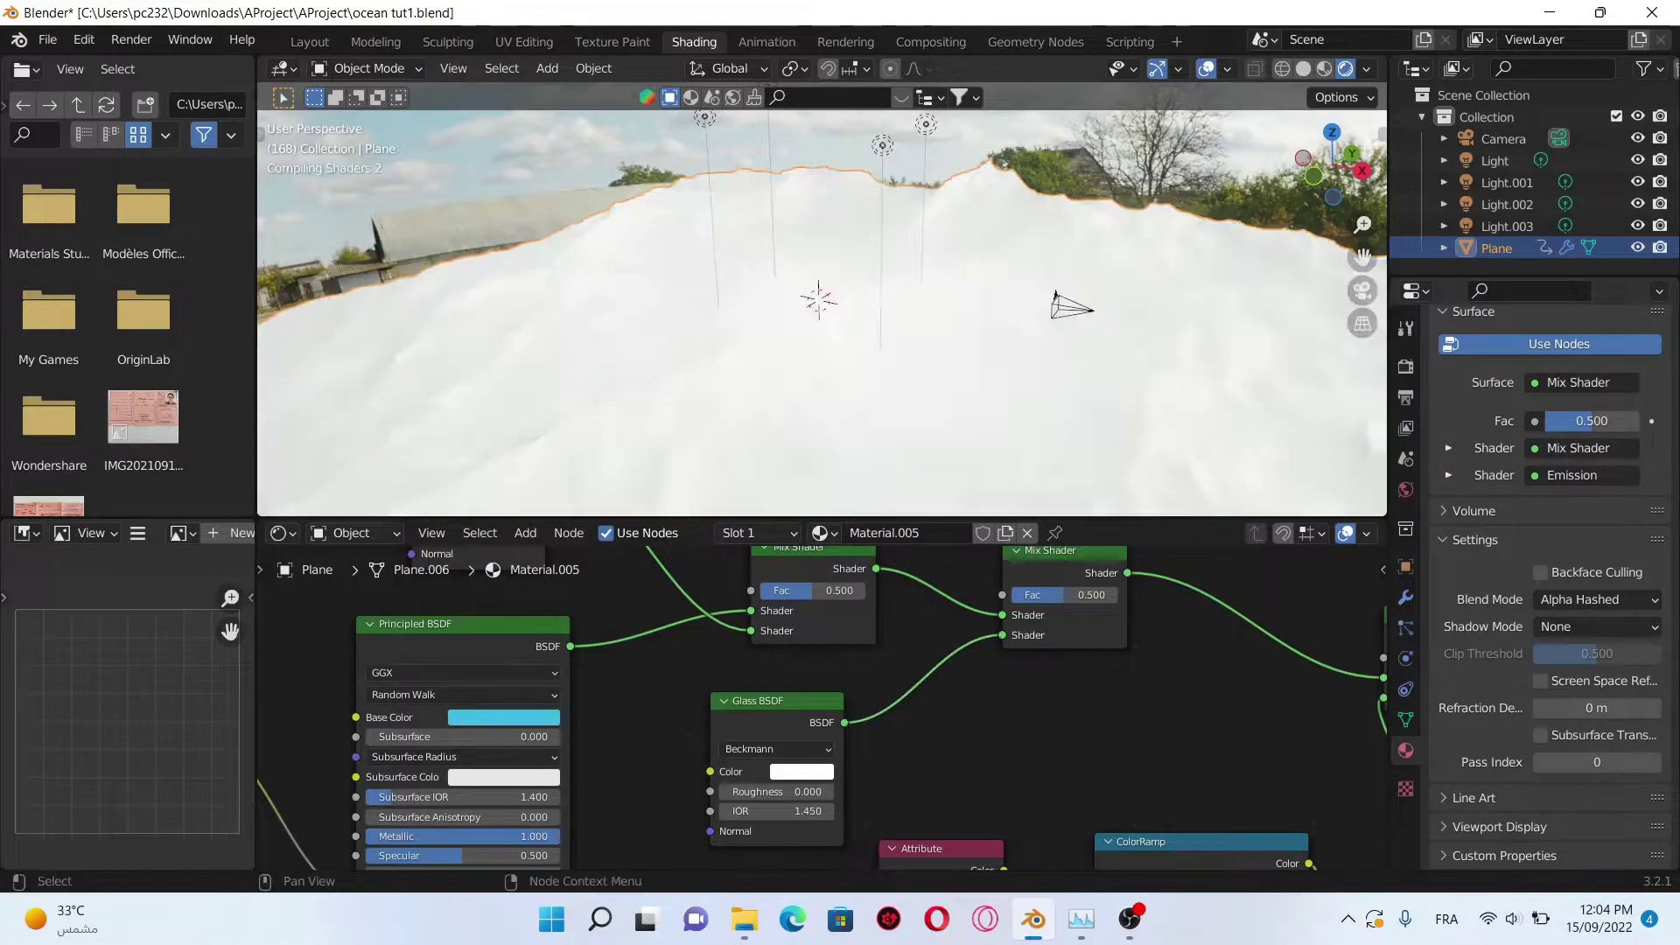
pyautogui.scroll(-1, 919, 682)
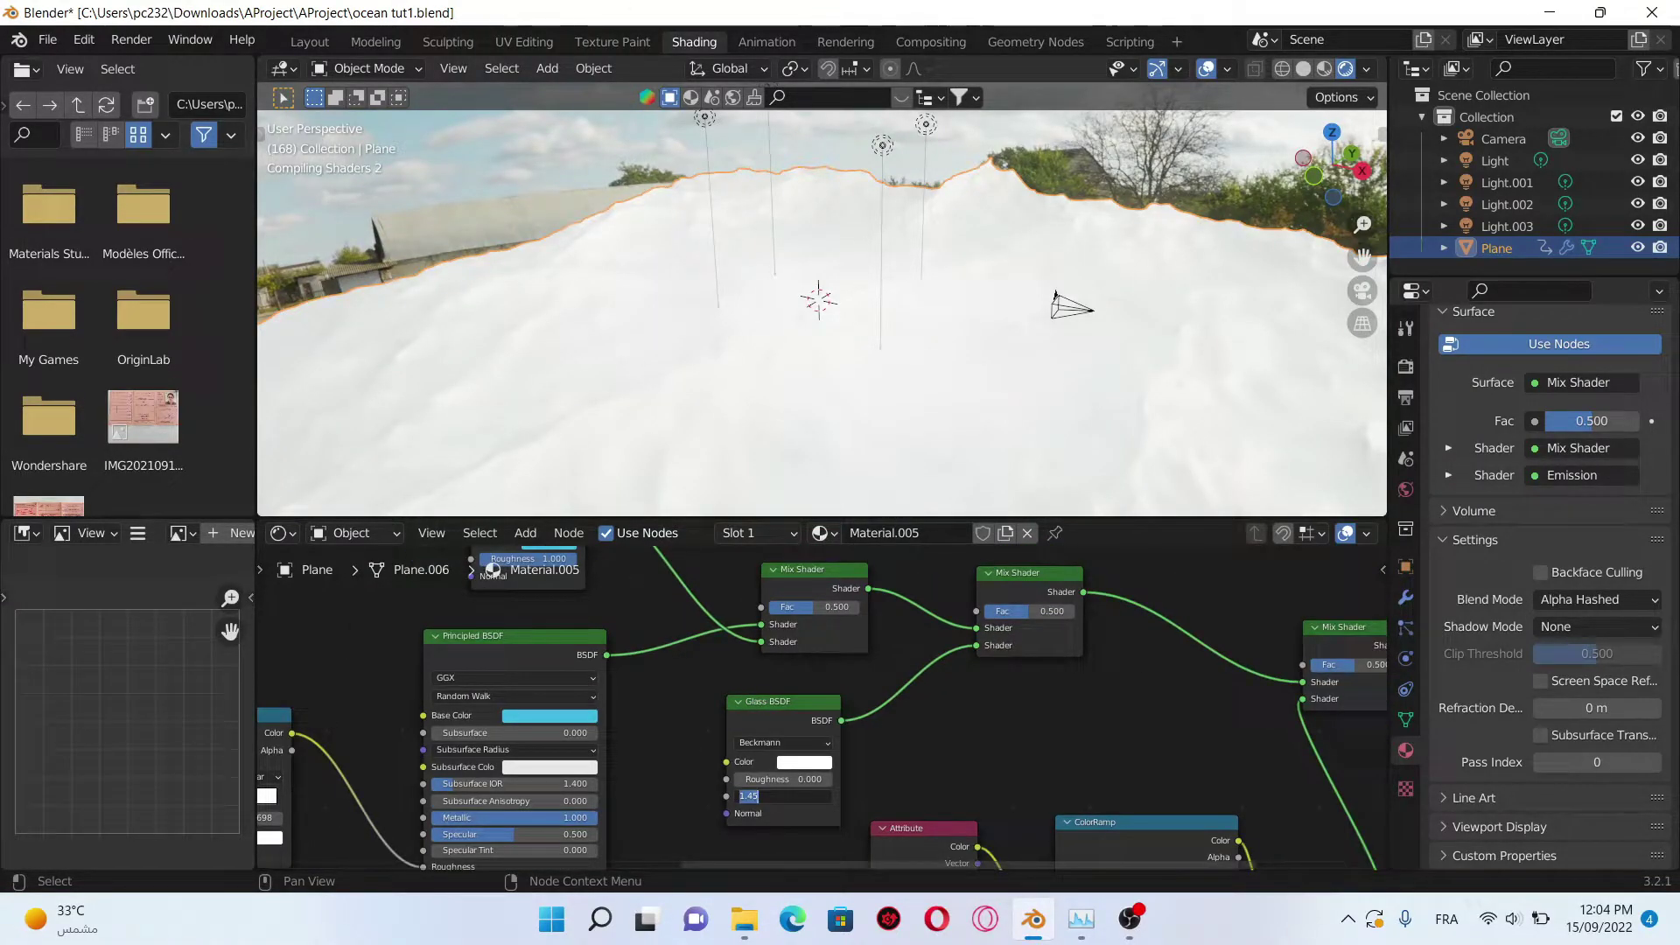
pyautogui.write('1.33')
pyautogui.press('Return')
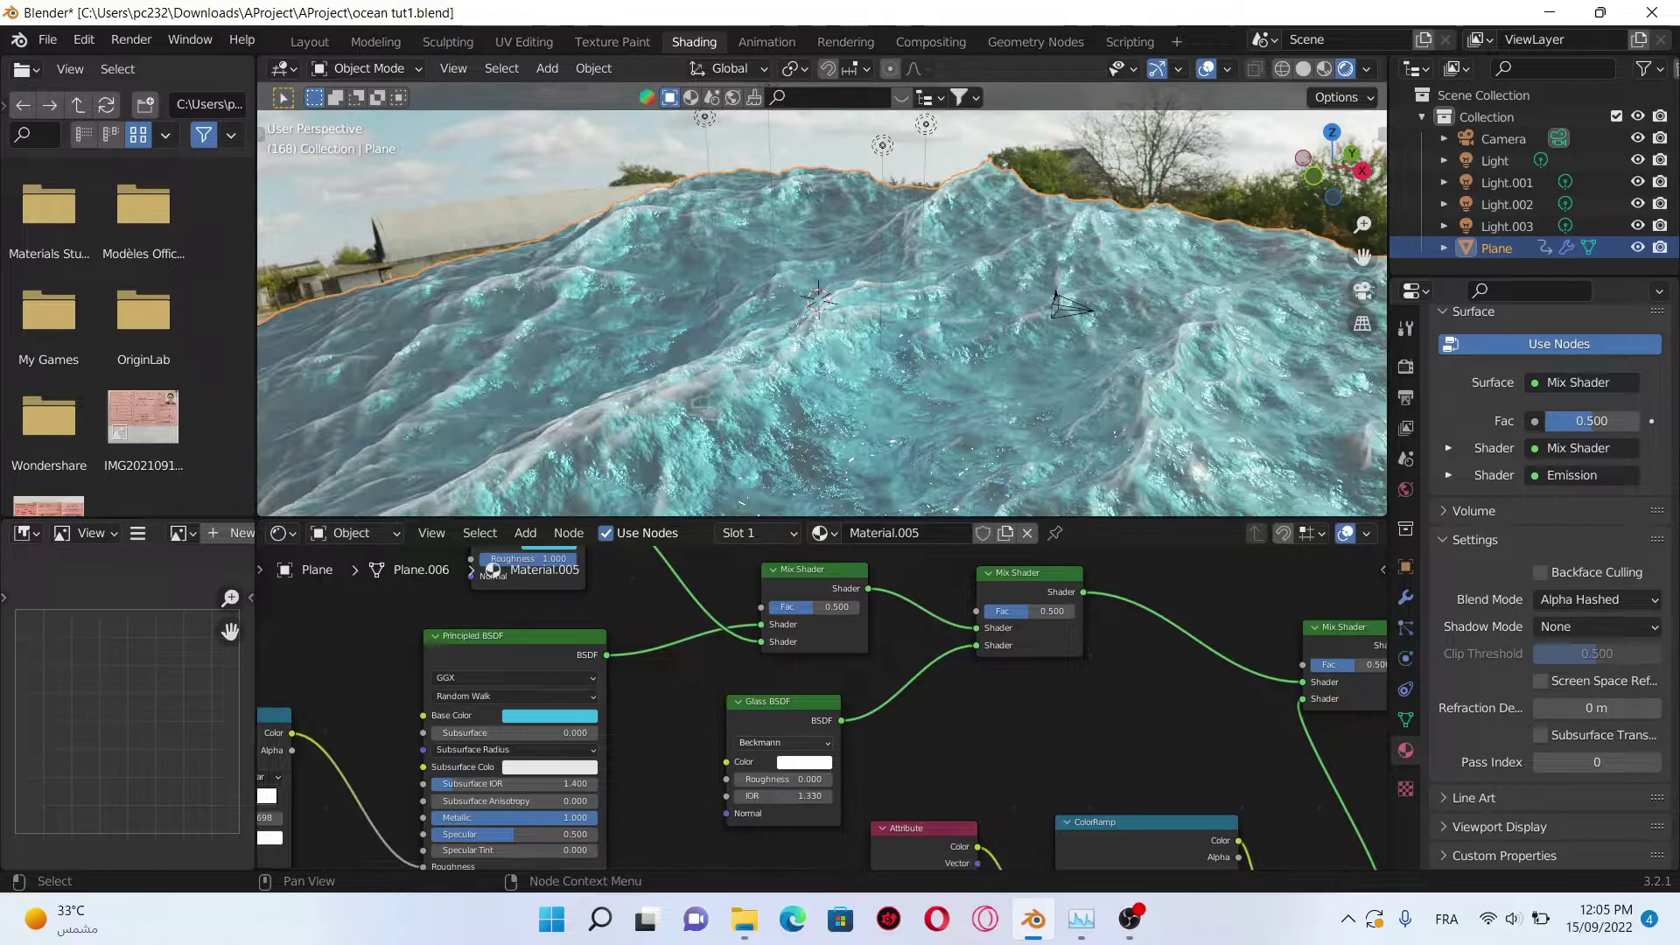
pyautogui.click(803, 761)
pyautogui.write('3FBAE7')
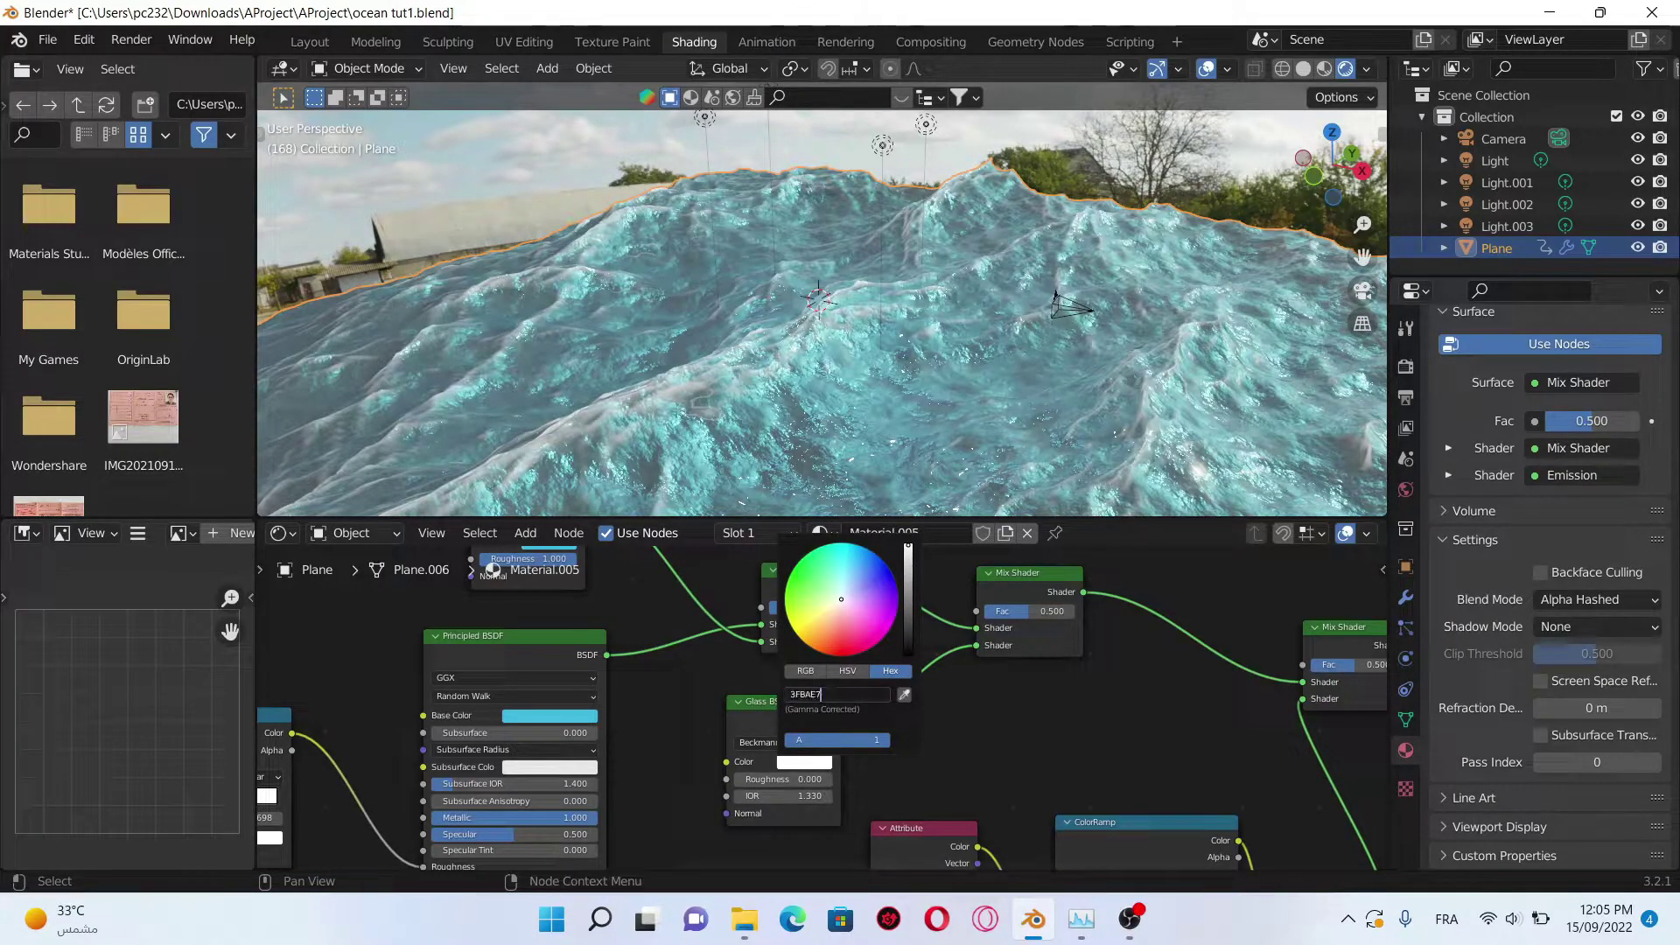
# Step: Give the Glass BSDF a light blue hex colour, then darken it with the value slider
pyautogui.press('Return')
pyautogui.scroll(-2, 839, 683)
pyautogui.moveTo(814, 328); pyautogui.dragTo(914, 291, button='middle')
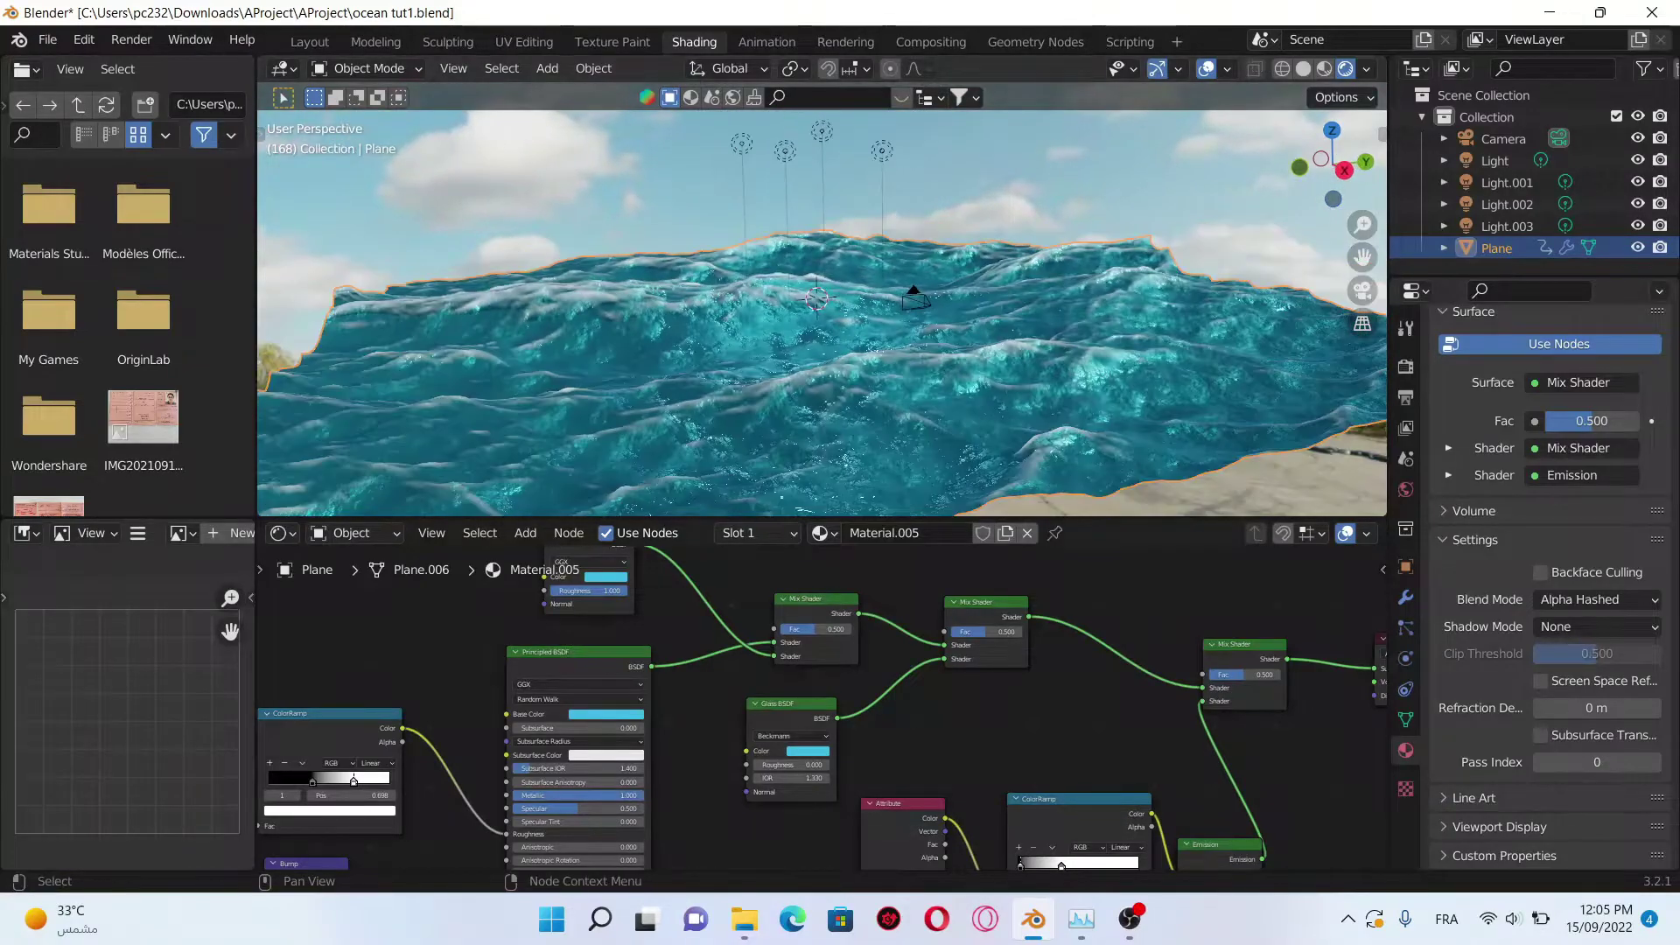
pyautogui.click(808, 751)
pyautogui.moveTo(890, 588); pyautogui.dragTo(890, 637)
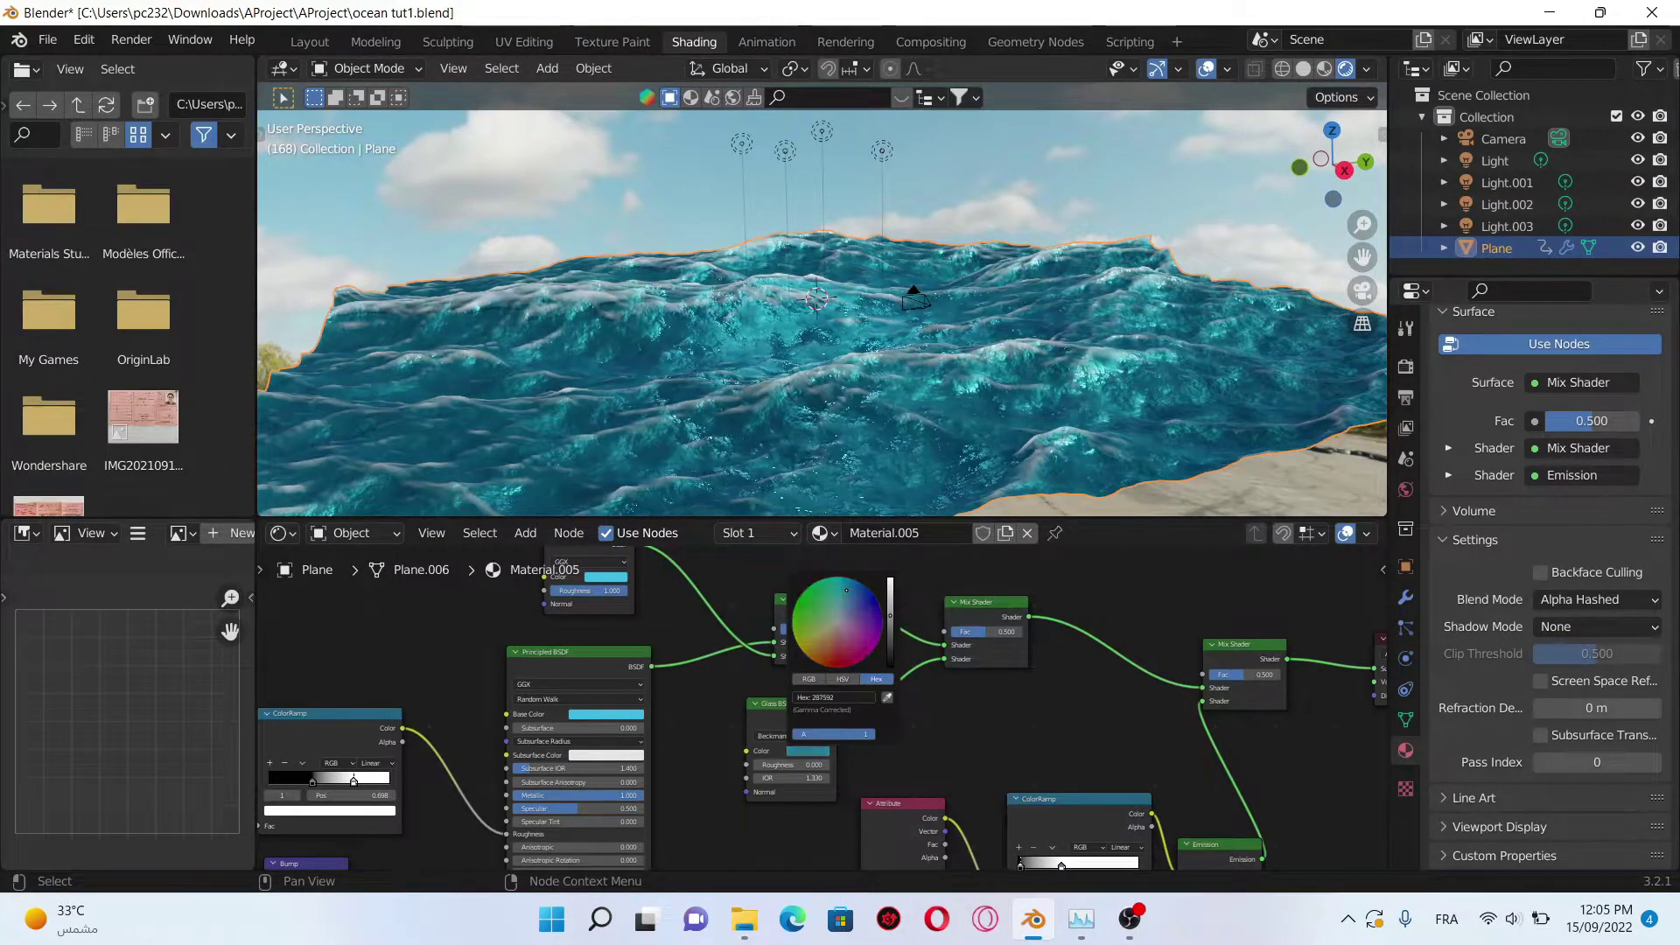
pyautogui.click(721, 656)
# Step: Darken the Glossy BSDF colour to a deep teal with the value slider
pyautogui.moveTo(788, 735); pyautogui.dragTo(893, 754, button='middle')
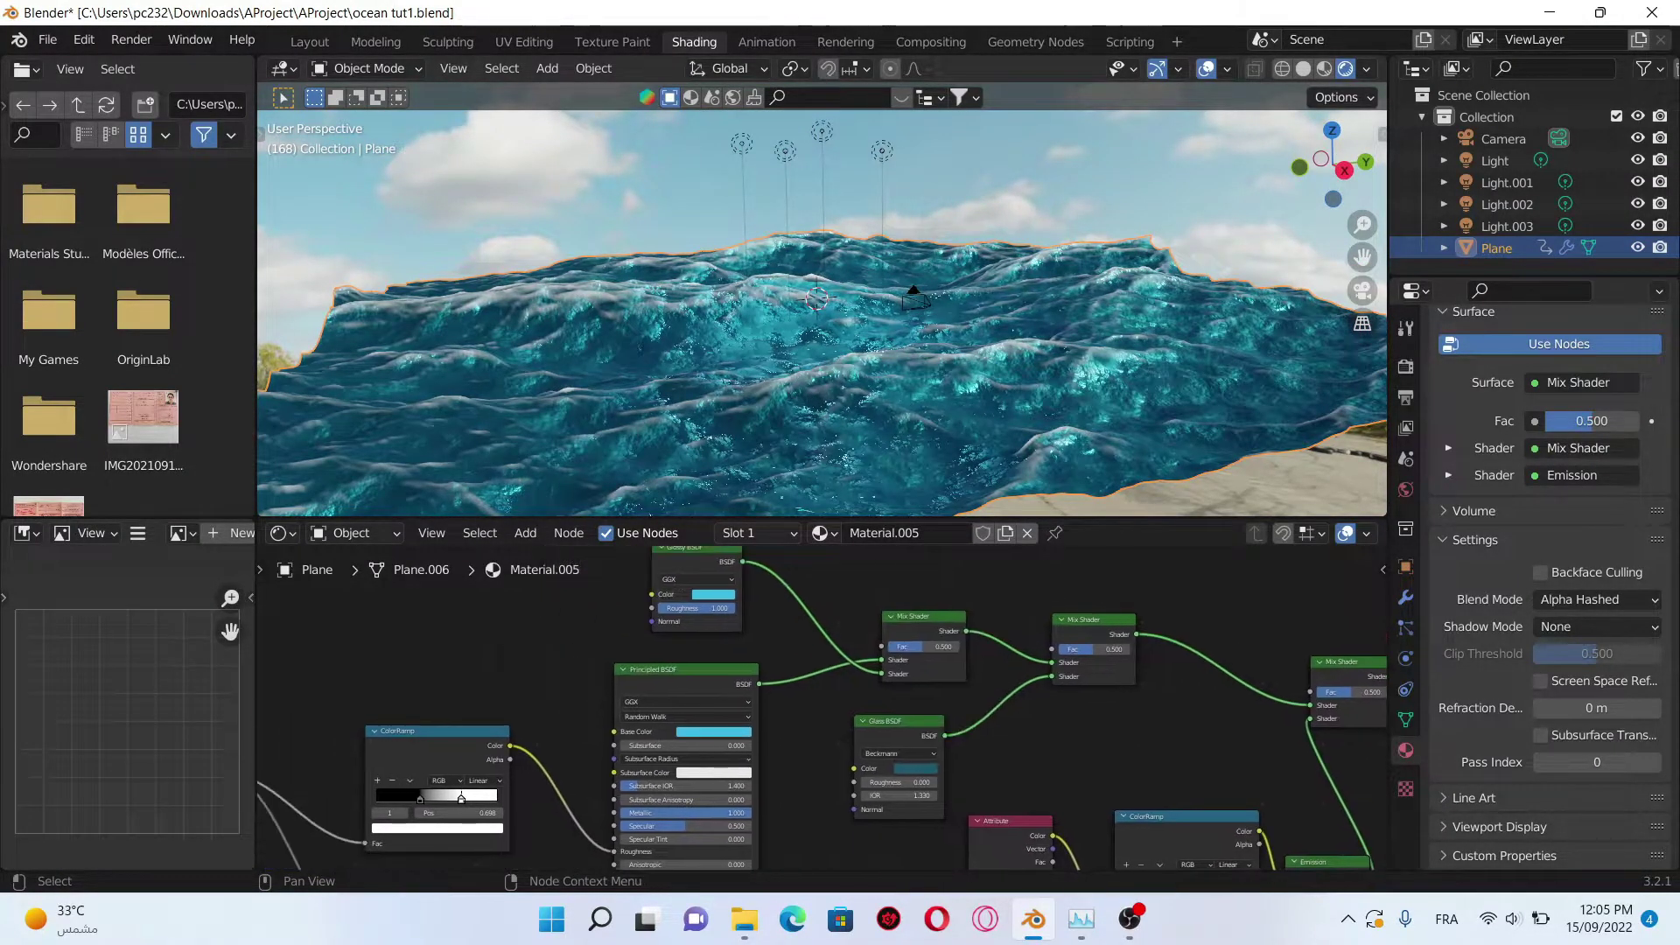
pyautogui.click(677, 616)
pyautogui.moveTo(780, 568); pyautogui.dragTo(780, 587)
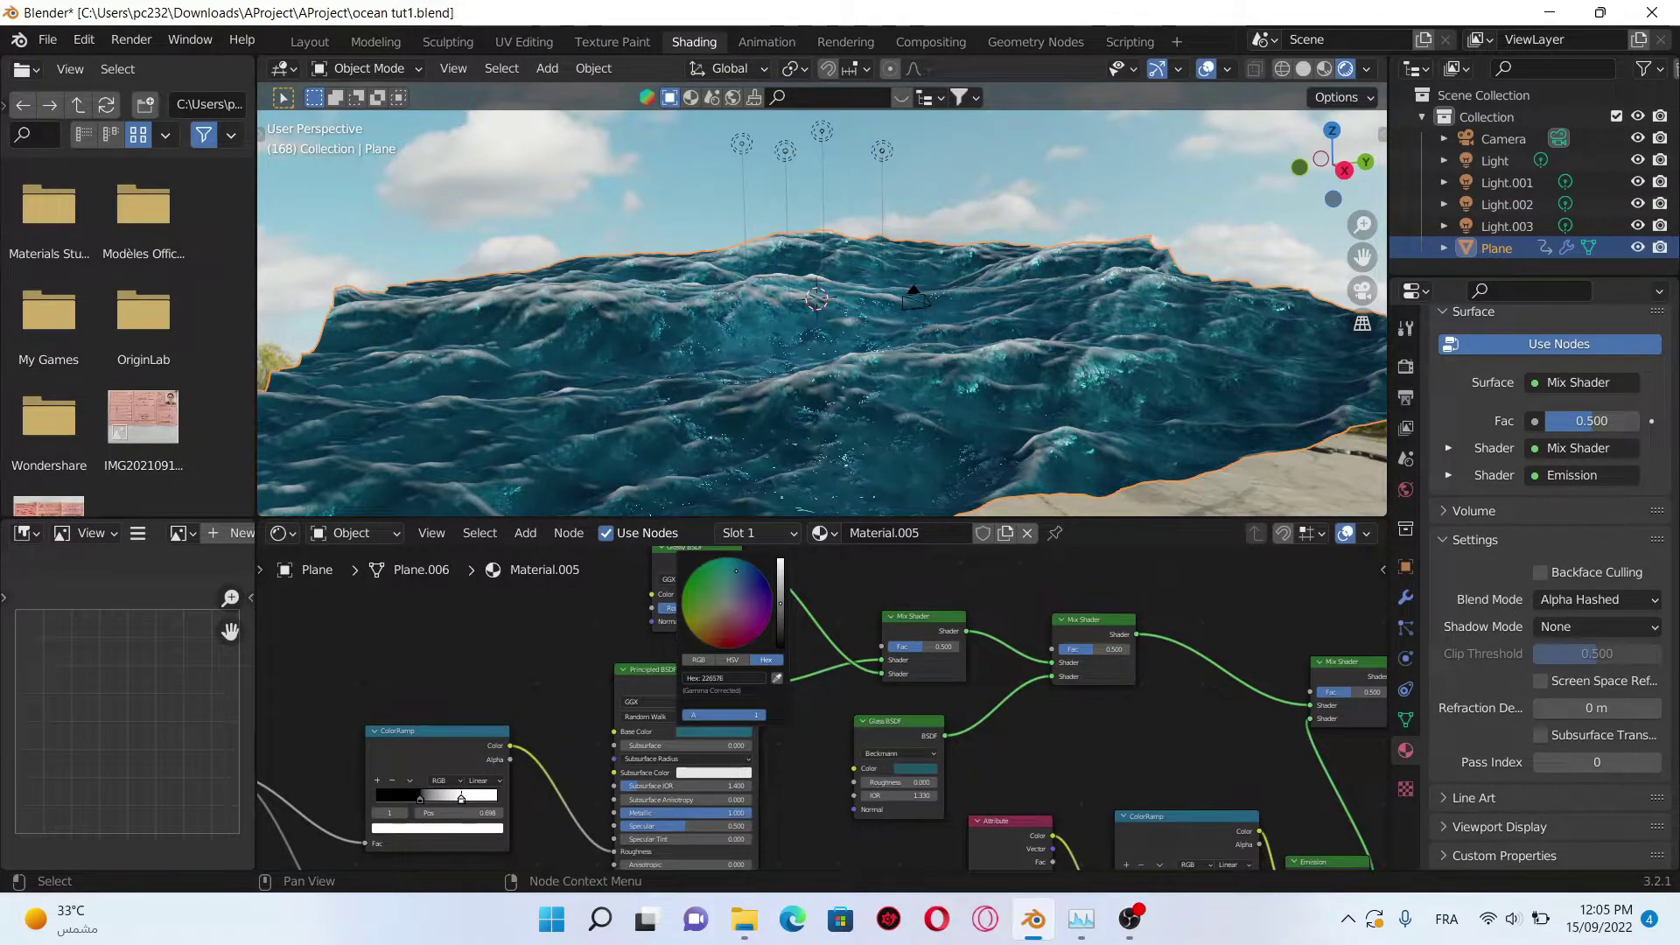
pyautogui.click(709, 603)
pyautogui.moveTo(788, 735); pyautogui.dragTo(851, 801, button='middle')
pyautogui.click(787, 657)
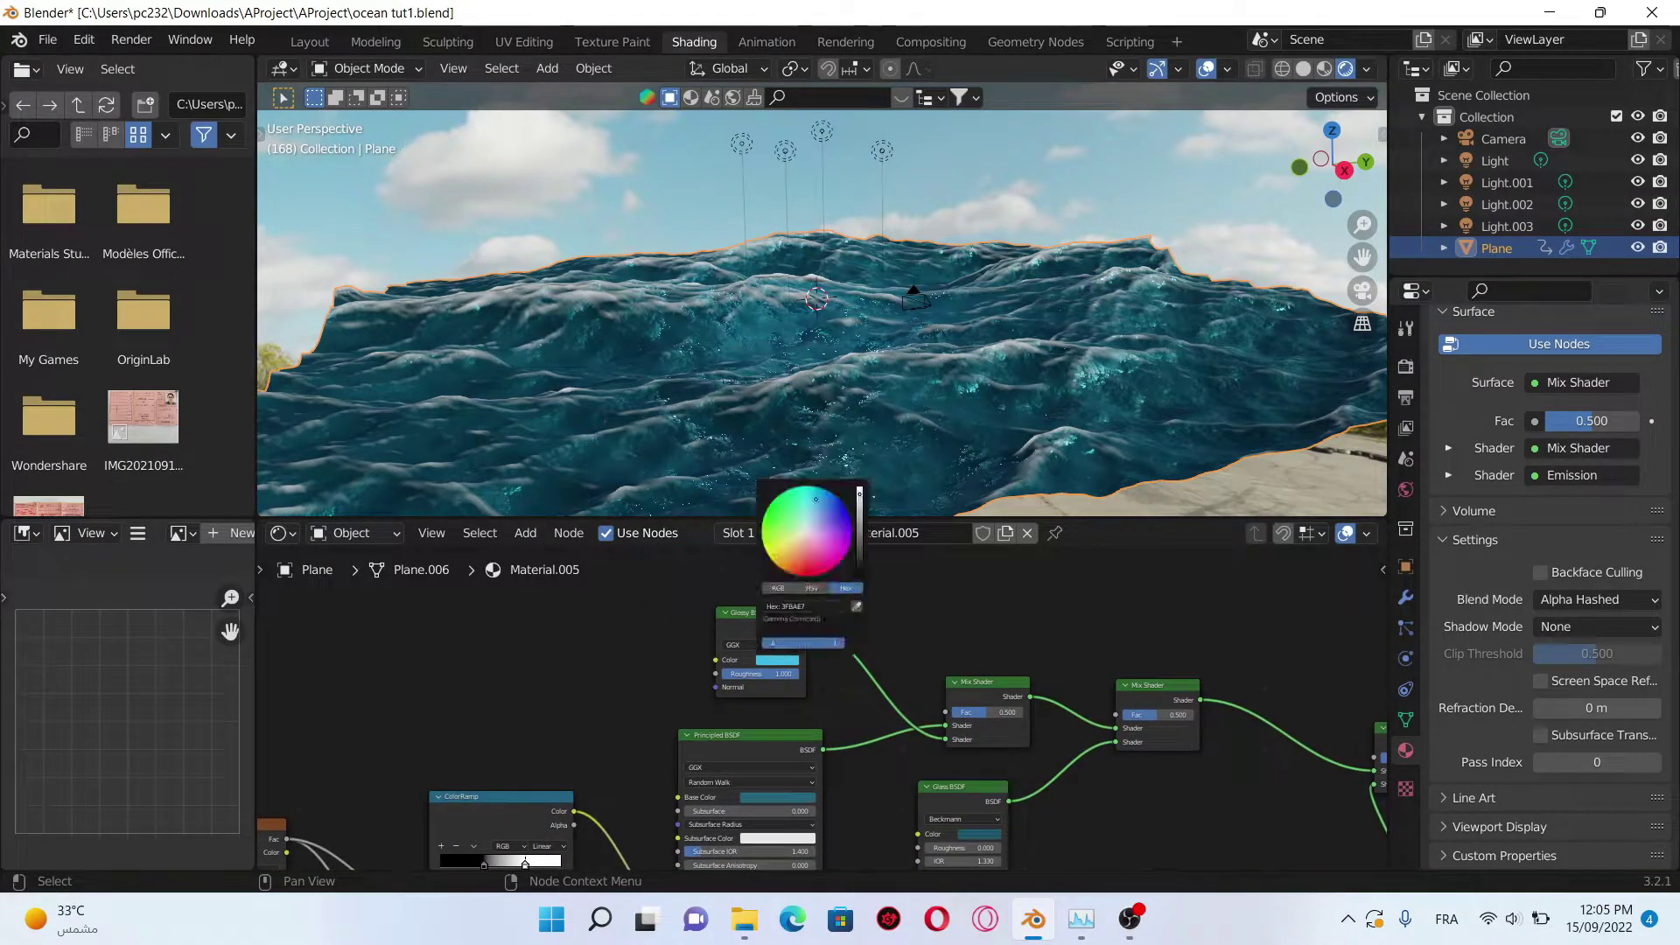
pyautogui.click(918, 630)
# Step: View the animated dark-blue waves from low angles, then show the plane's Ocean modifier settings
pyautogui.moveTo(853, 736); pyautogui.dragTo(814, 748, button='middle')
pyautogui.moveTo(787, 328); pyautogui.dragTo(920, 290, button='middle')
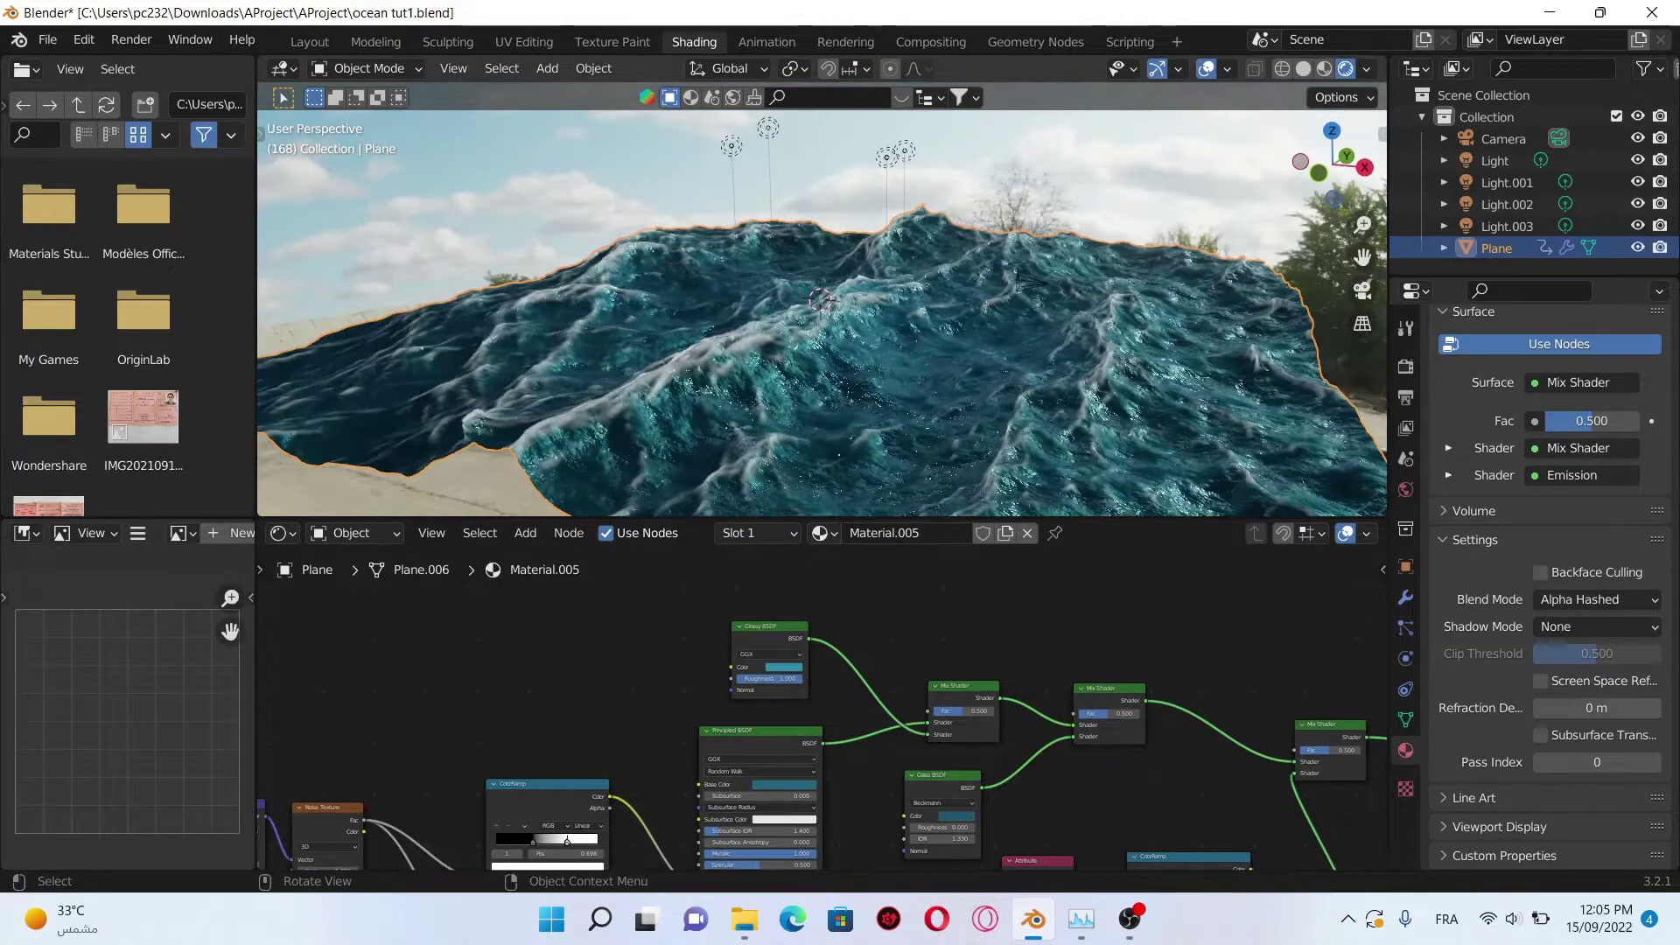
pyautogui.moveTo(813, 328); pyautogui.dragTo(813, 238, button='middle')
pyautogui.scroll(4, 815, 301)
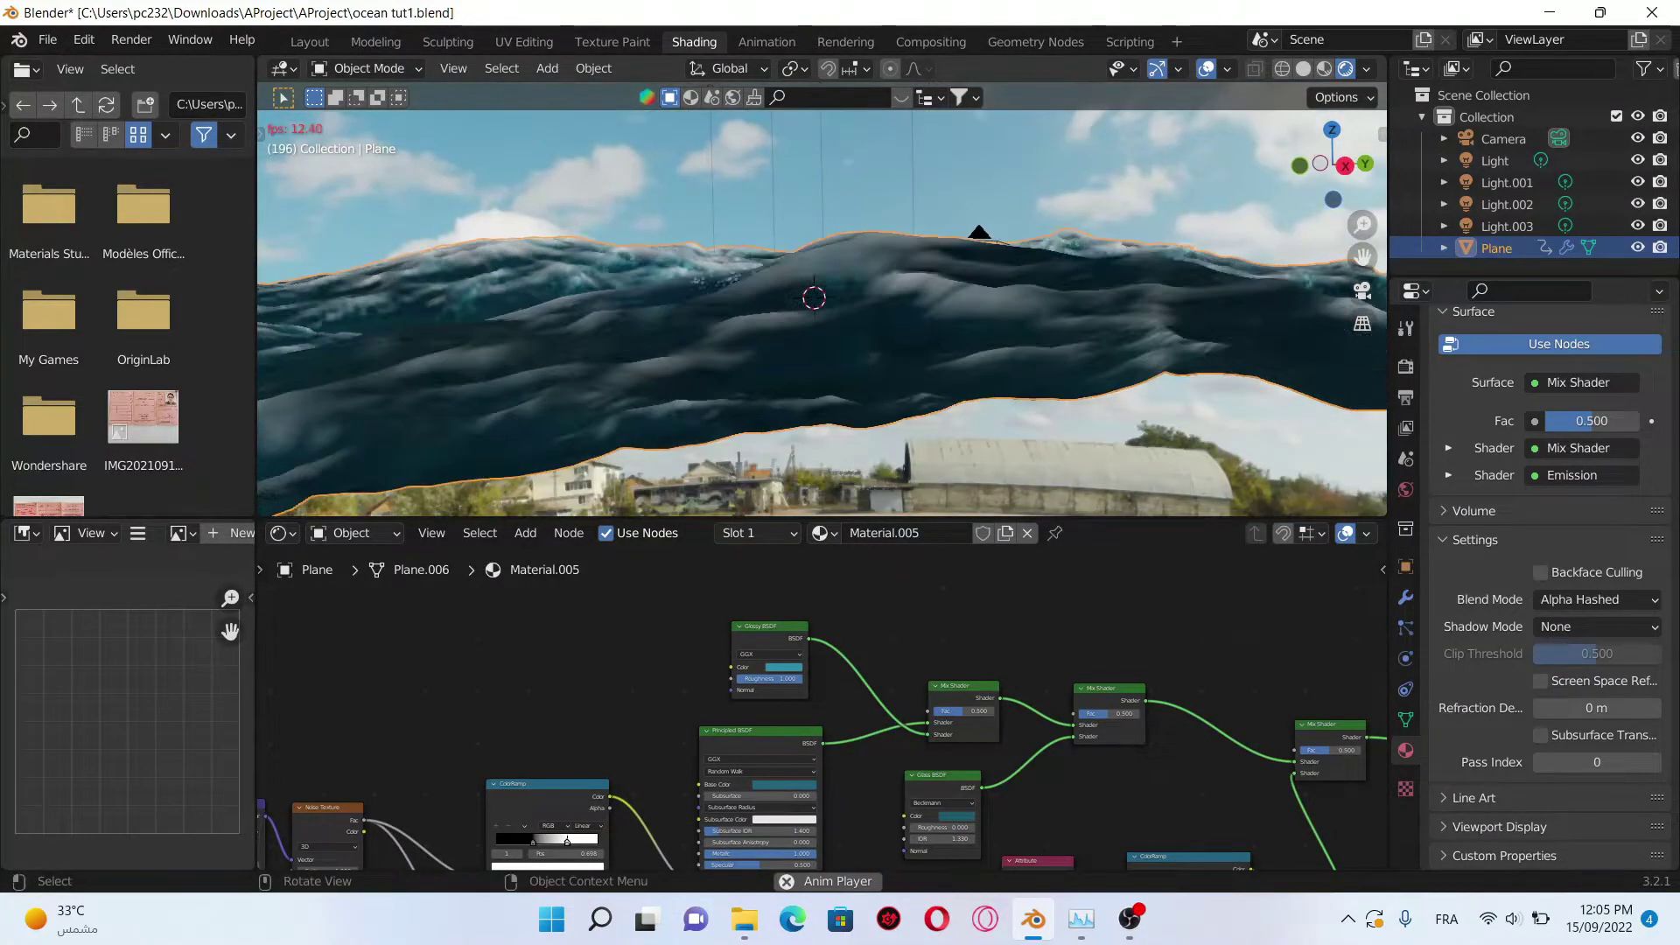
pyautogui.moveTo(815, 329)
pyautogui.mouseDown(button='middle')
pyautogui.moveTo(866, 263)
pyautogui.moveTo(761, 341)
pyautogui.moveTo(735, 316)
pyautogui.moveTo(821, 299)
pyautogui.mouseUp(button='middle')
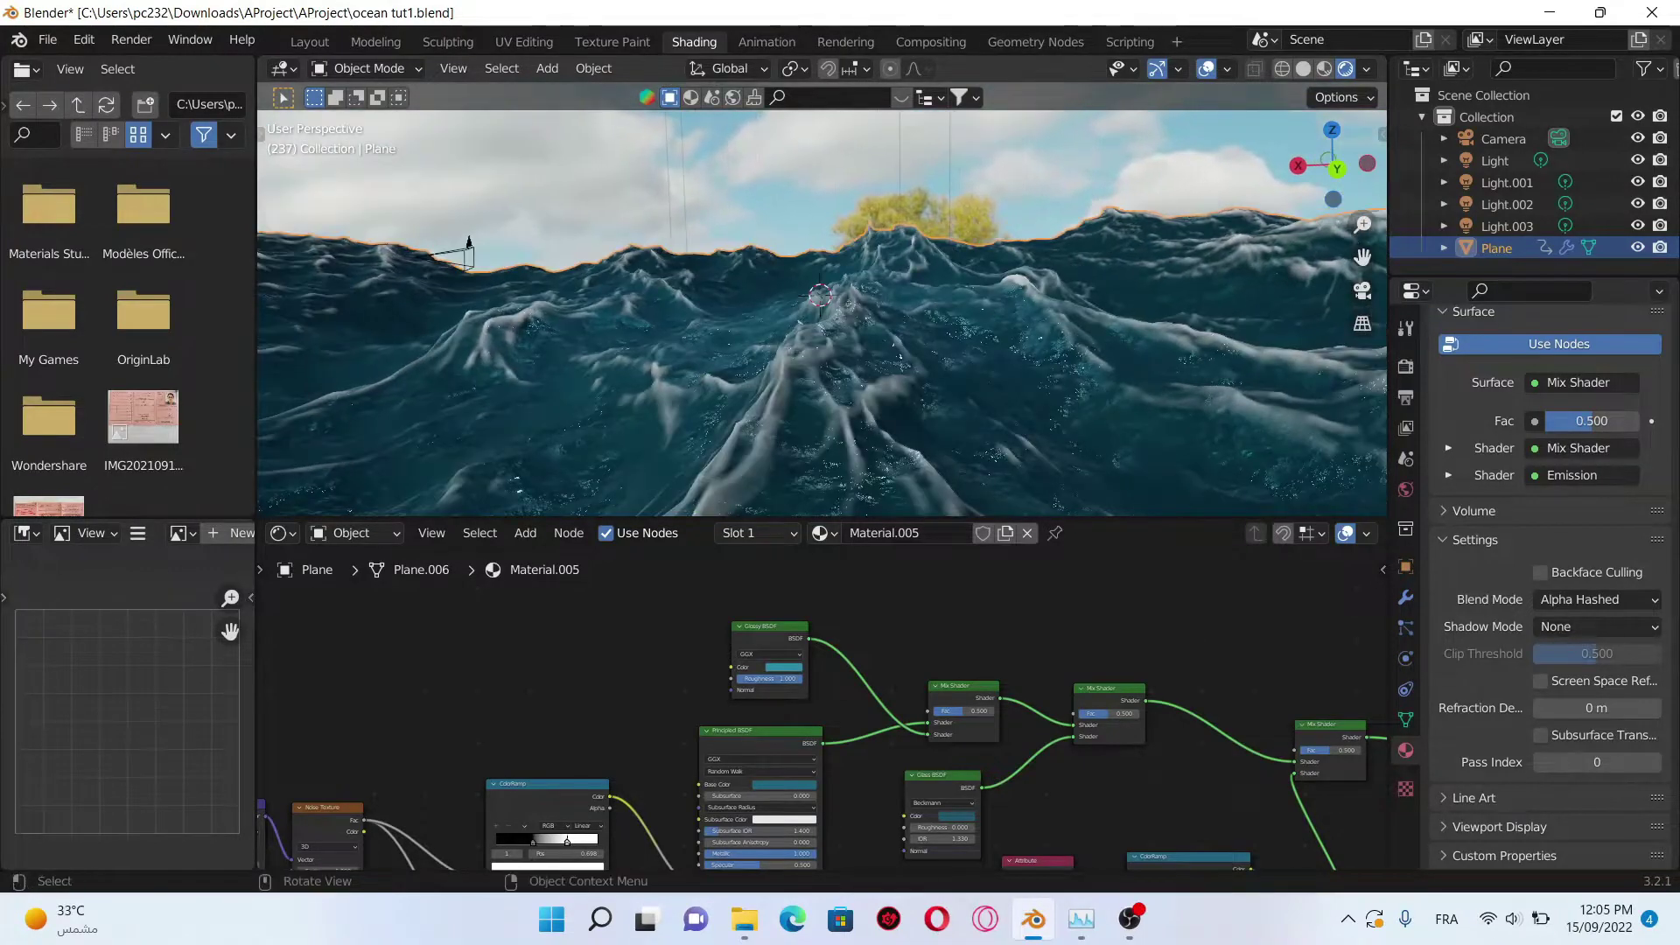
pyautogui.scroll(-3, 814, 315)
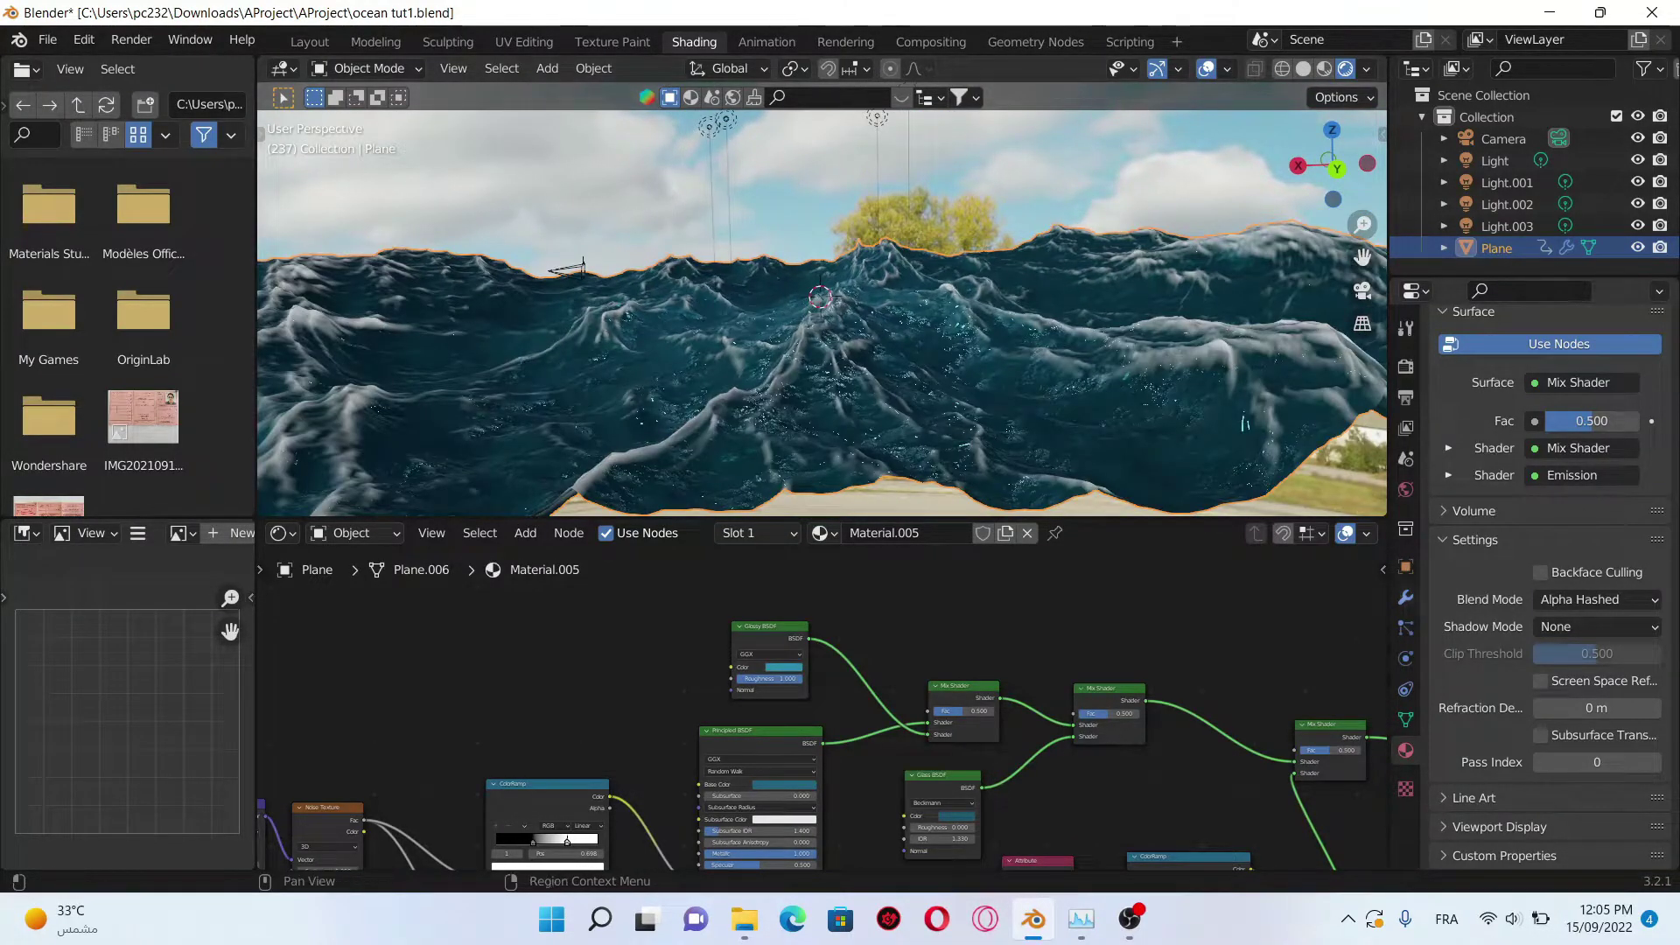
pyautogui.click(1405, 597)
pyautogui.scroll(2, 1549, 591)
pyautogui.scroll(2, 1549, 590)
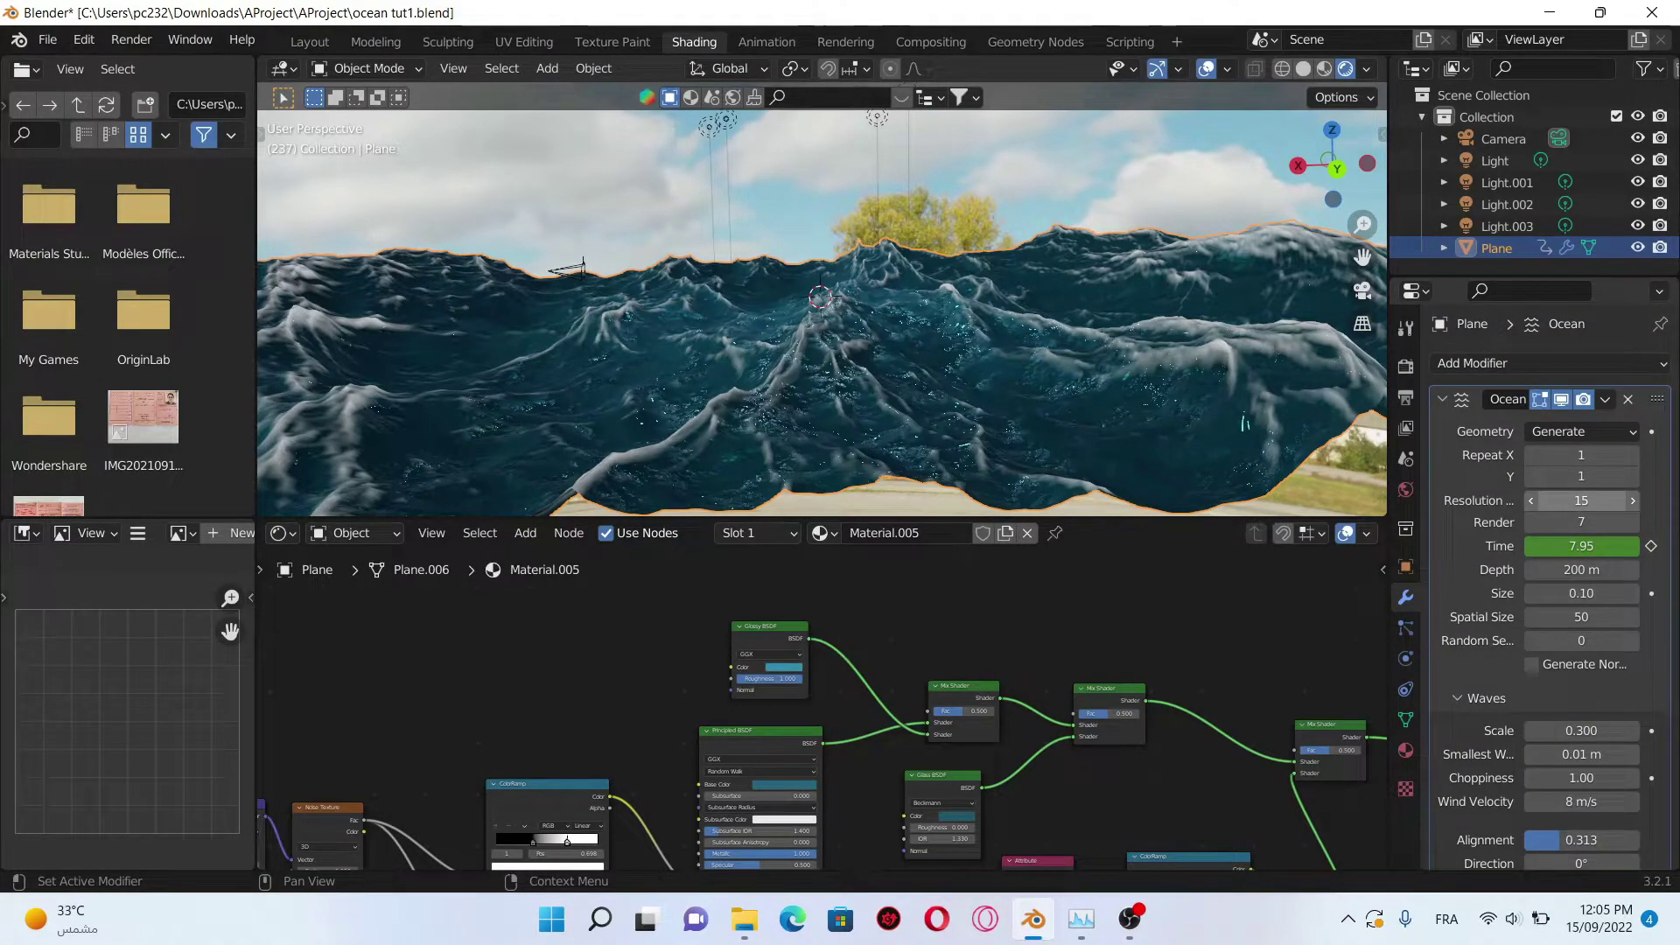
# Step: Change the Ocean modifier's Resolution Viewport value from 15 to 25
pyautogui.doubleClick(1580, 499)
pyautogui.write('25')
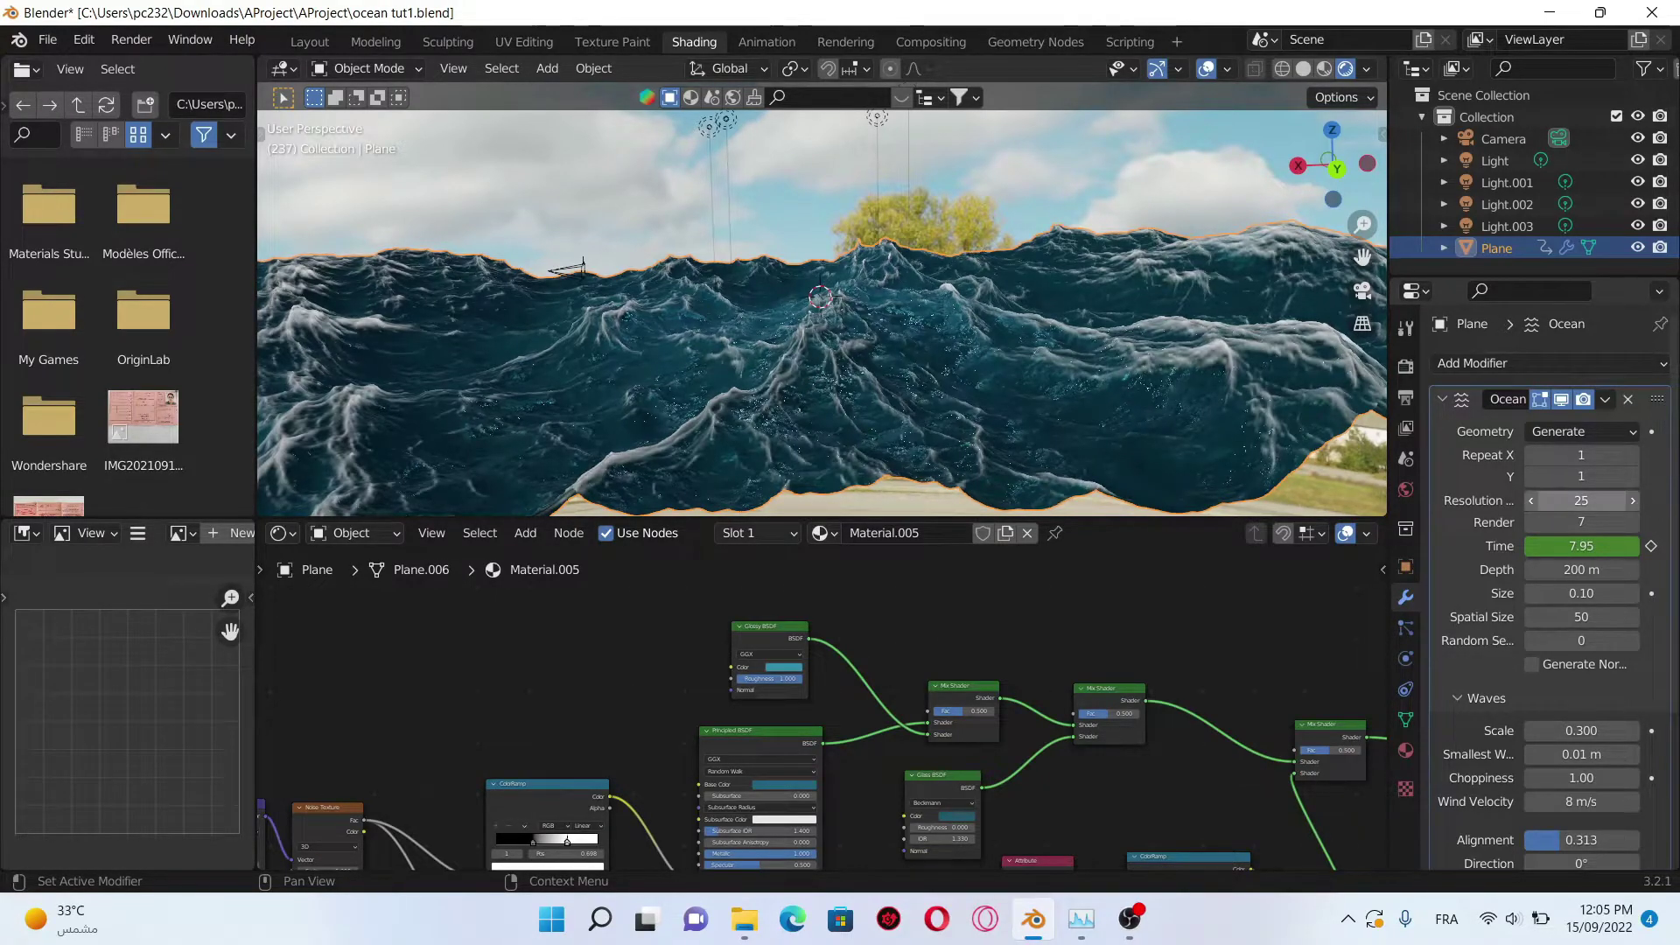
pyautogui.press('Return')
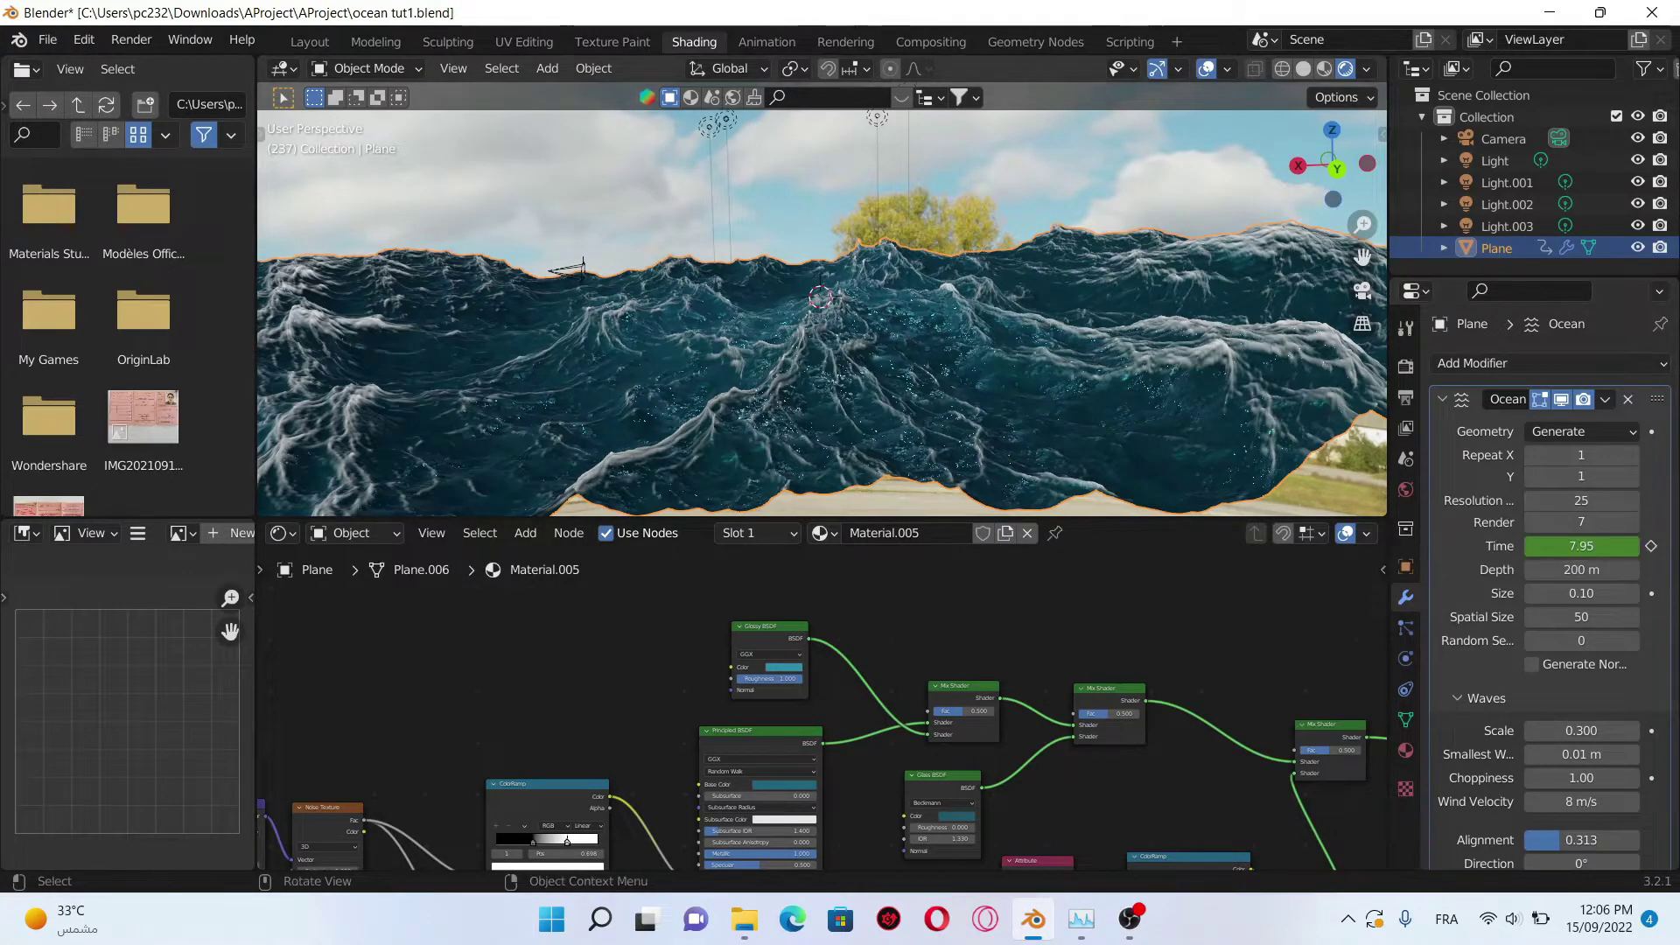
pyautogui.moveTo(819, 299); pyautogui.dragTo(813, 295, button='middle')
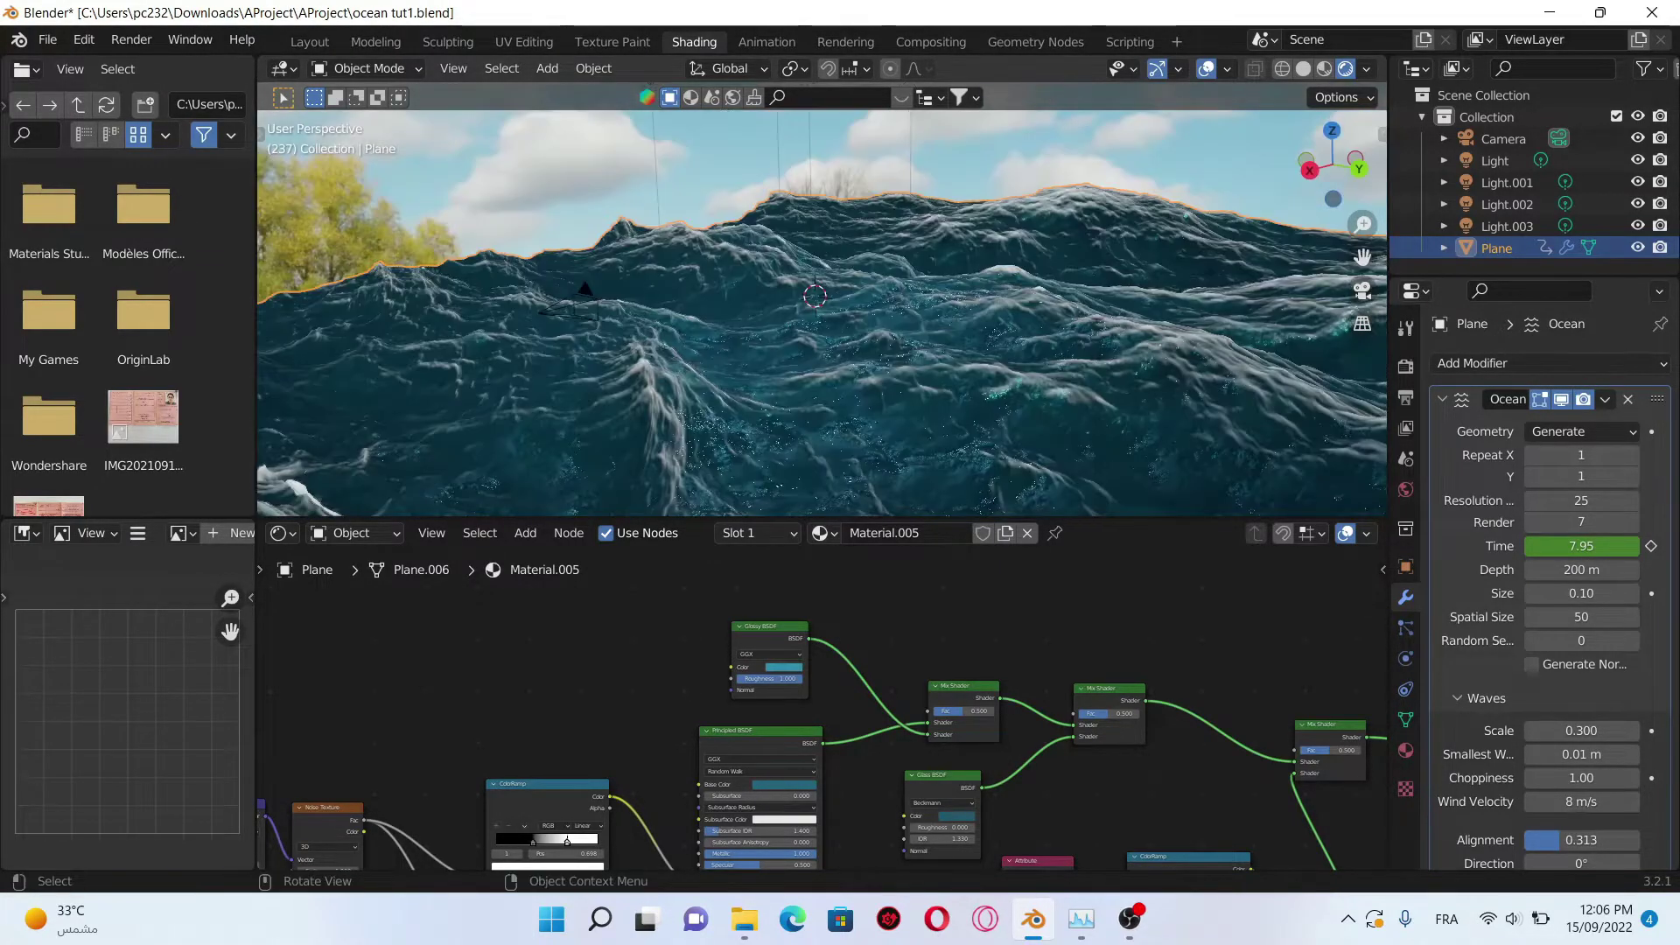